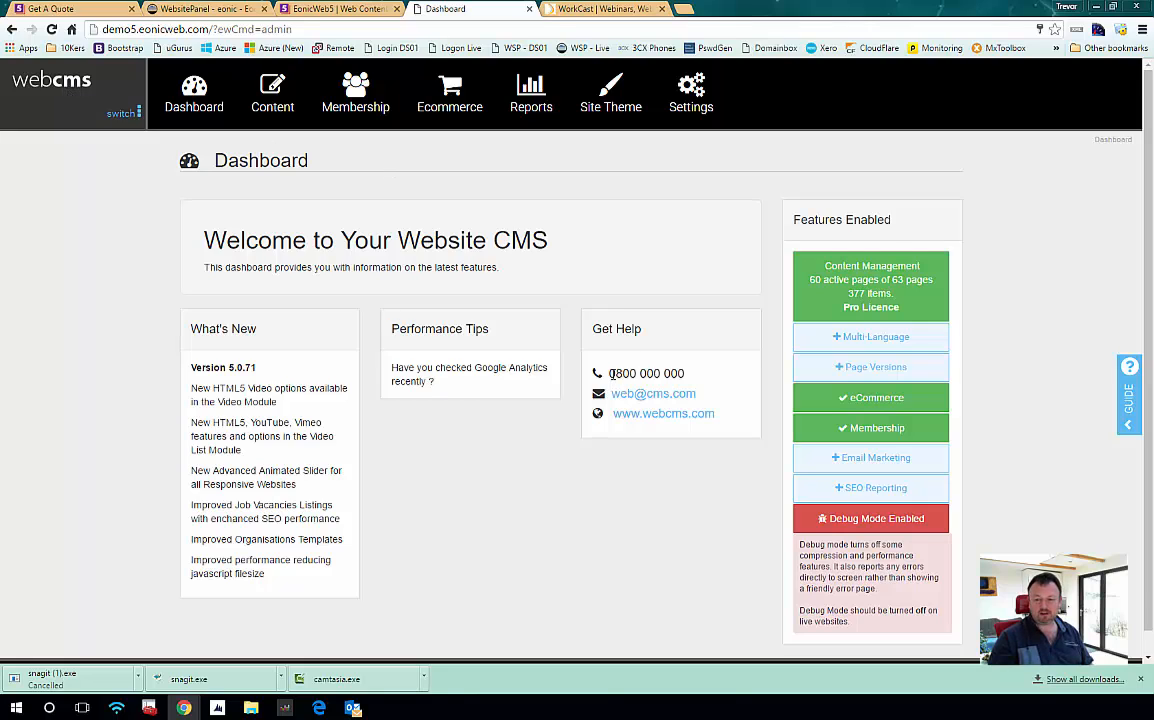
pyautogui.moveTo(610, 373); pyautogui.dragTo(670, 374)
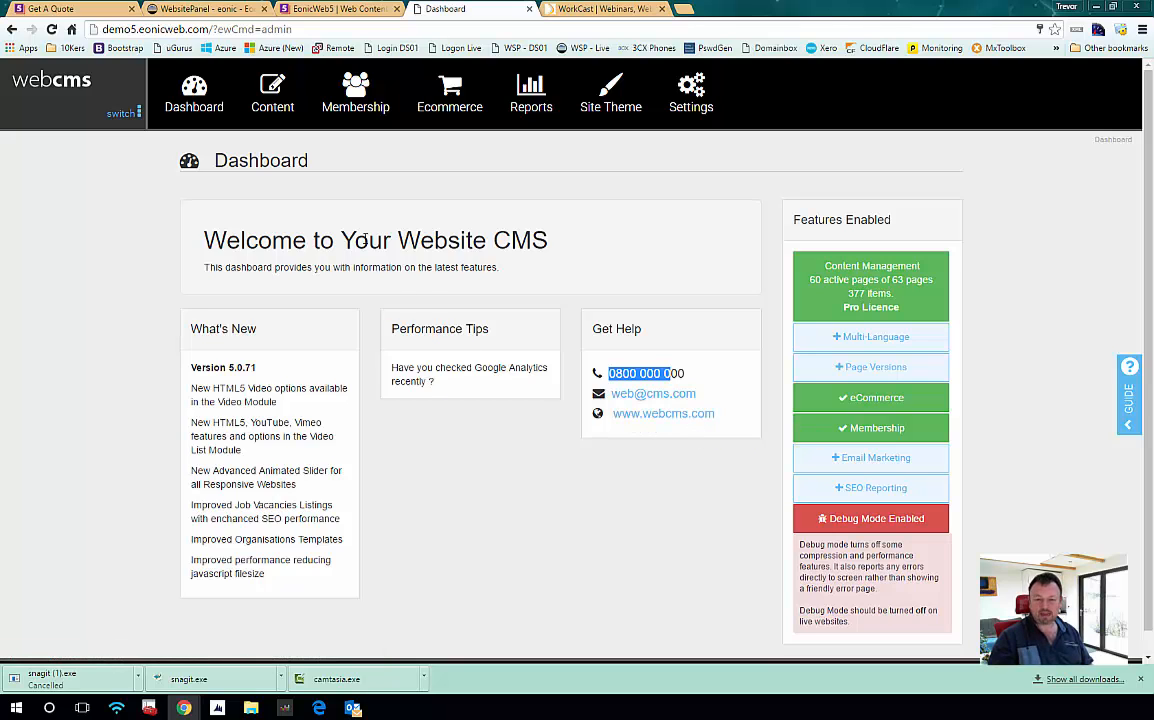
pyautogui.scroll(-1, 372, 343)
pyautogui.scroll(1, 378, 350)
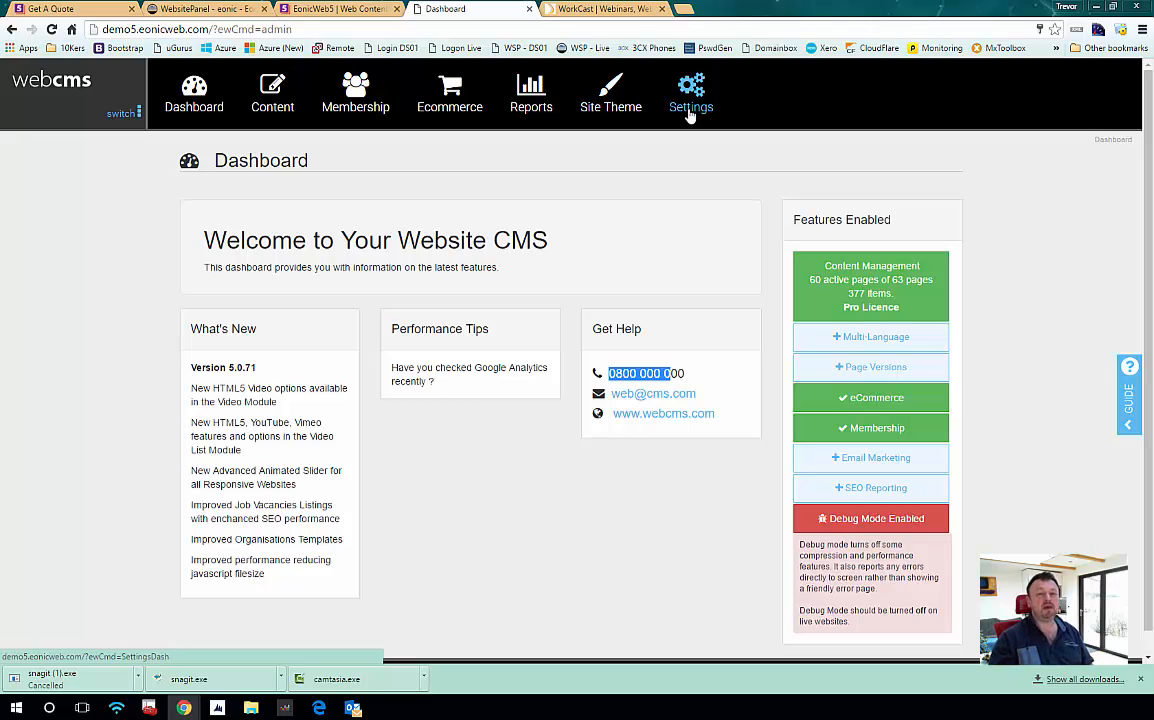
# Open the site's content for page editing and examine the home page's modules from the carousel down to Latest News
pyautogui.click(268, 105)
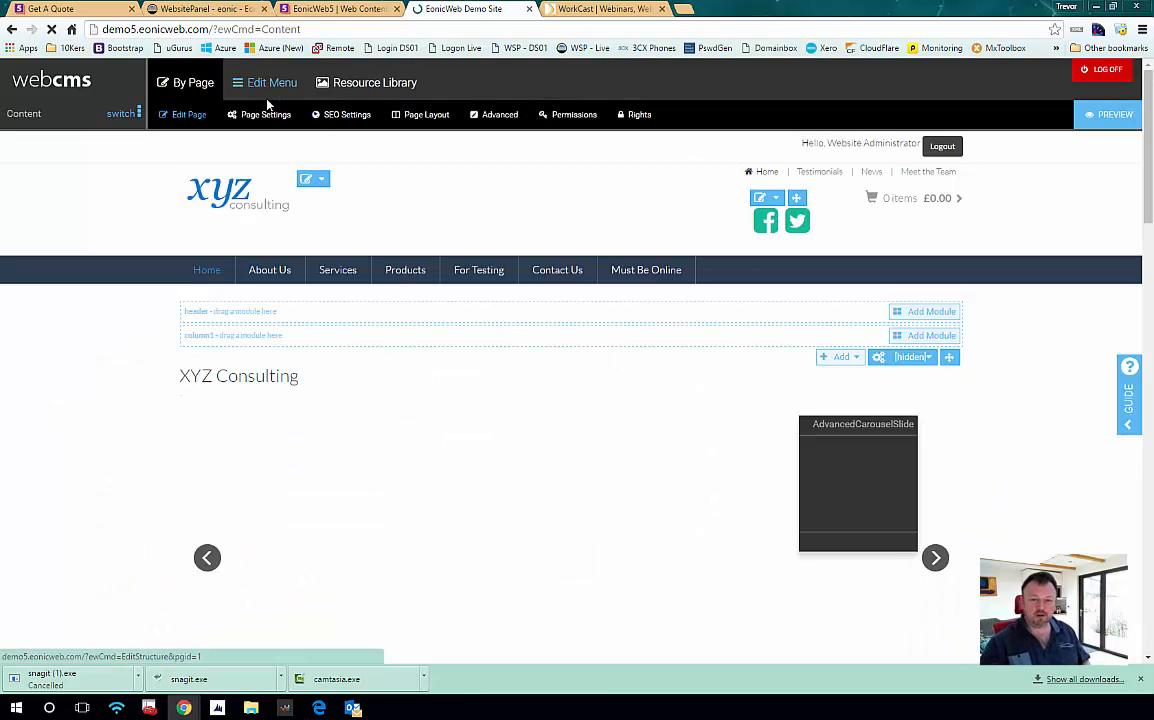
pyautogui.scroll(-3, 407, 245)
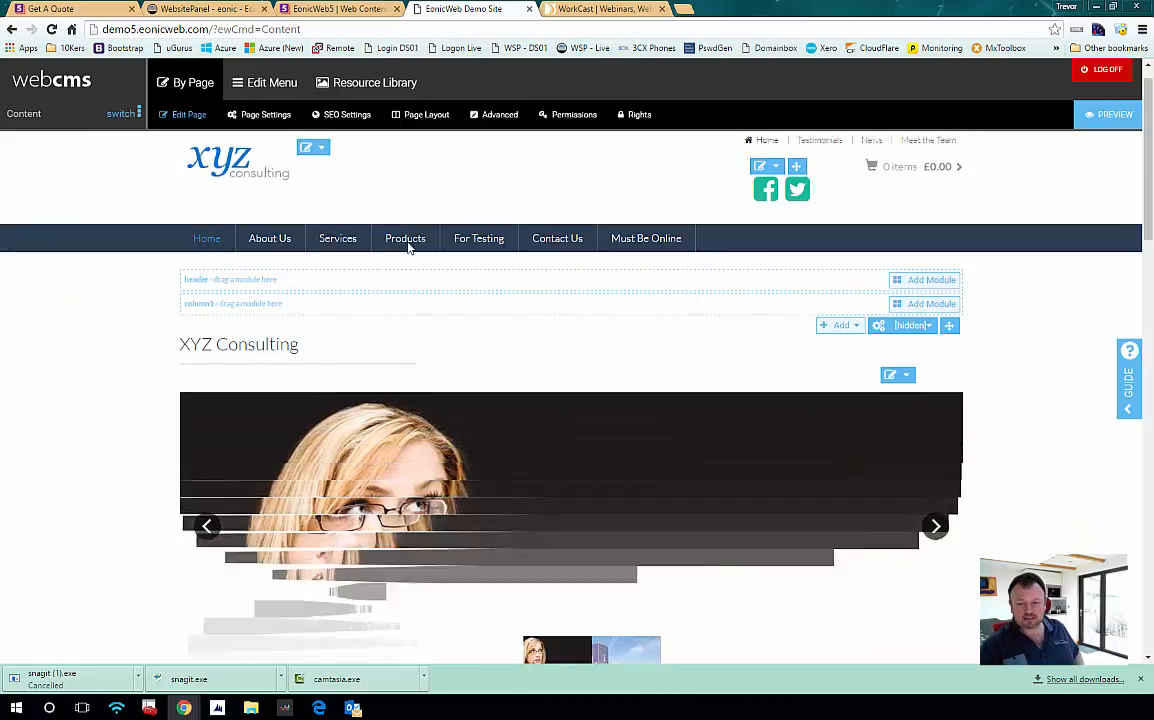
pyautogui.scroll(-8, 407, 245)
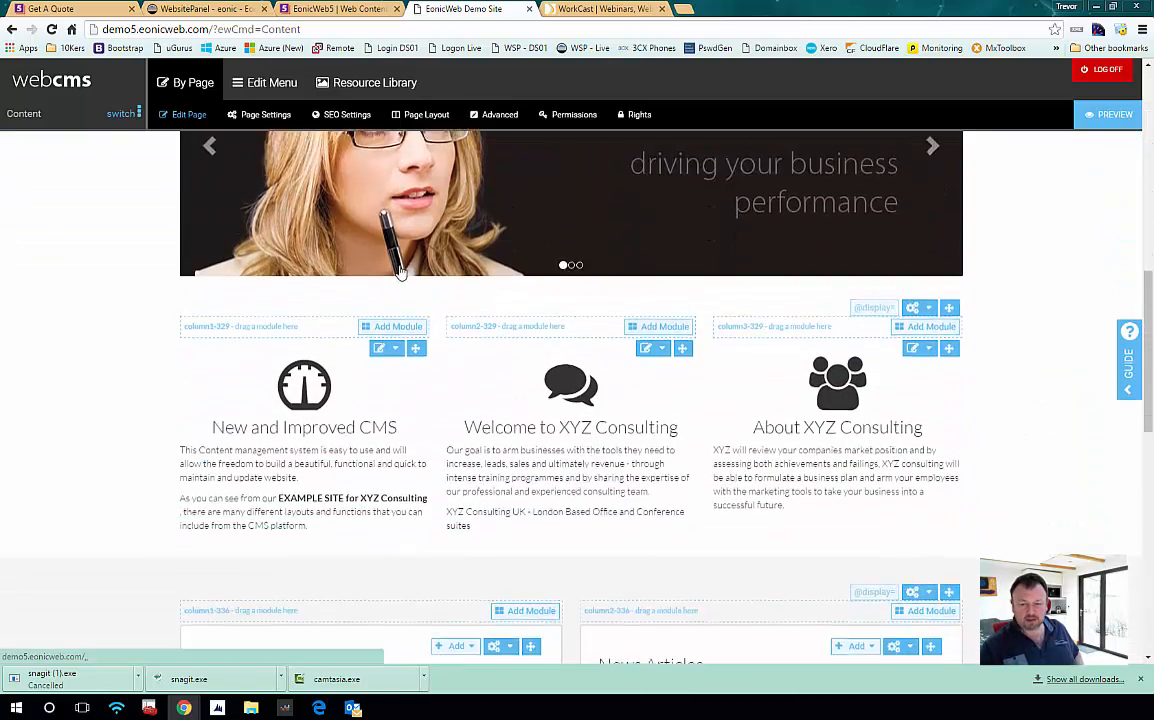
pyautogui.scroll(-2, 400, 265)
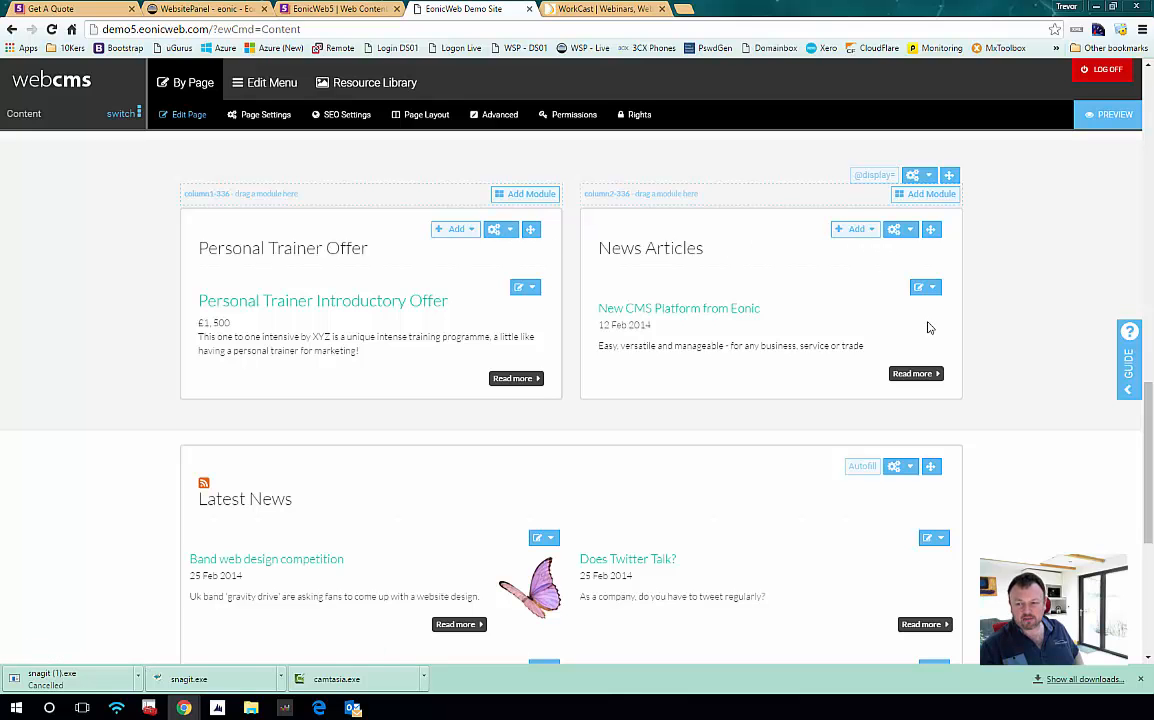
pyautogui.scroll(-4, 407, 355)
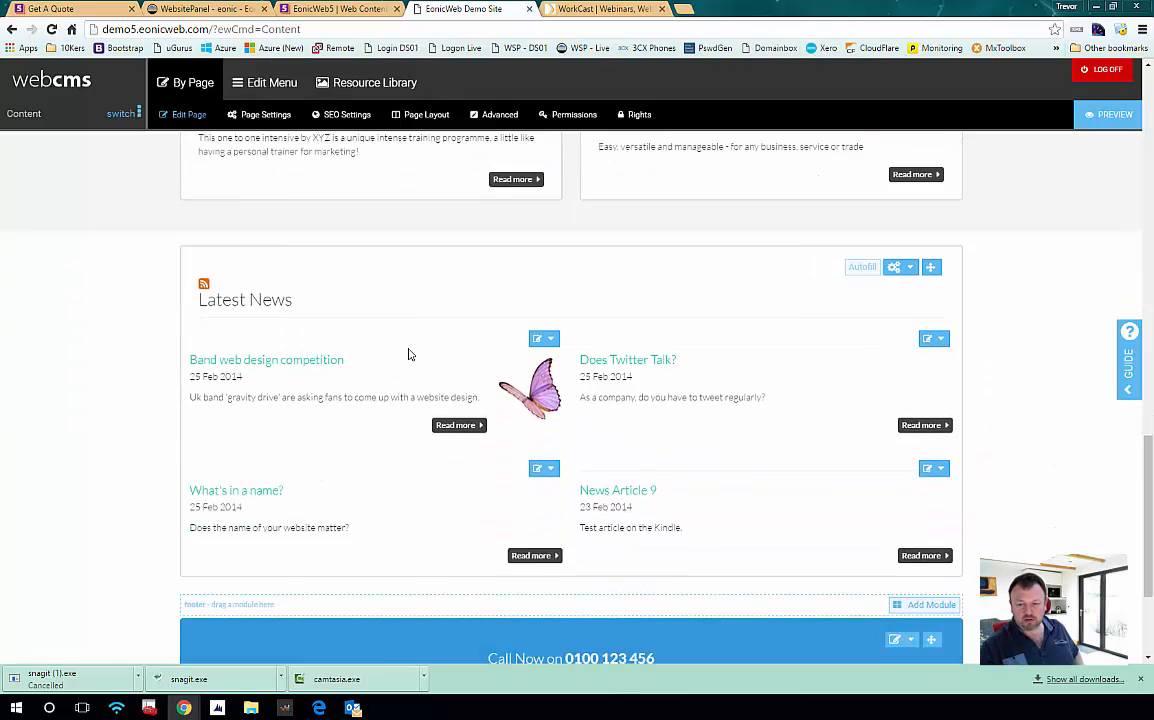
pyautogui.scroll(20, 395, 346)
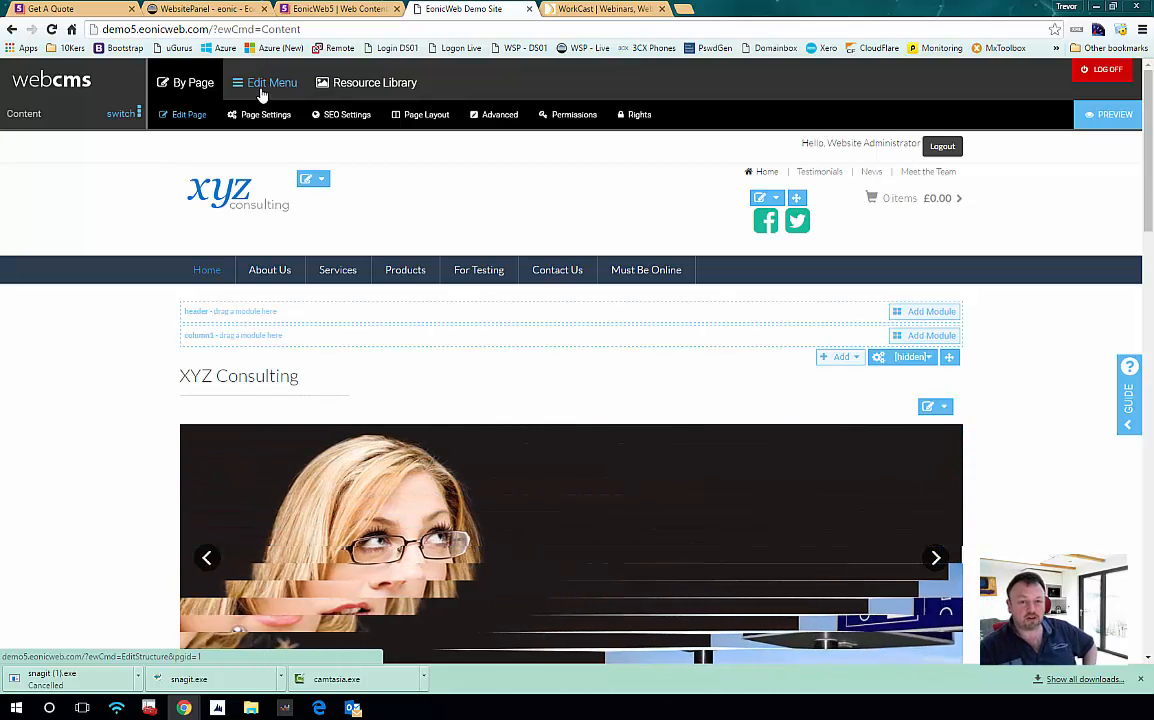
# Look over the site's menu structure and the image resource library, and return to reviewing the home page in the page editor
pyautogui.click(262, 86)
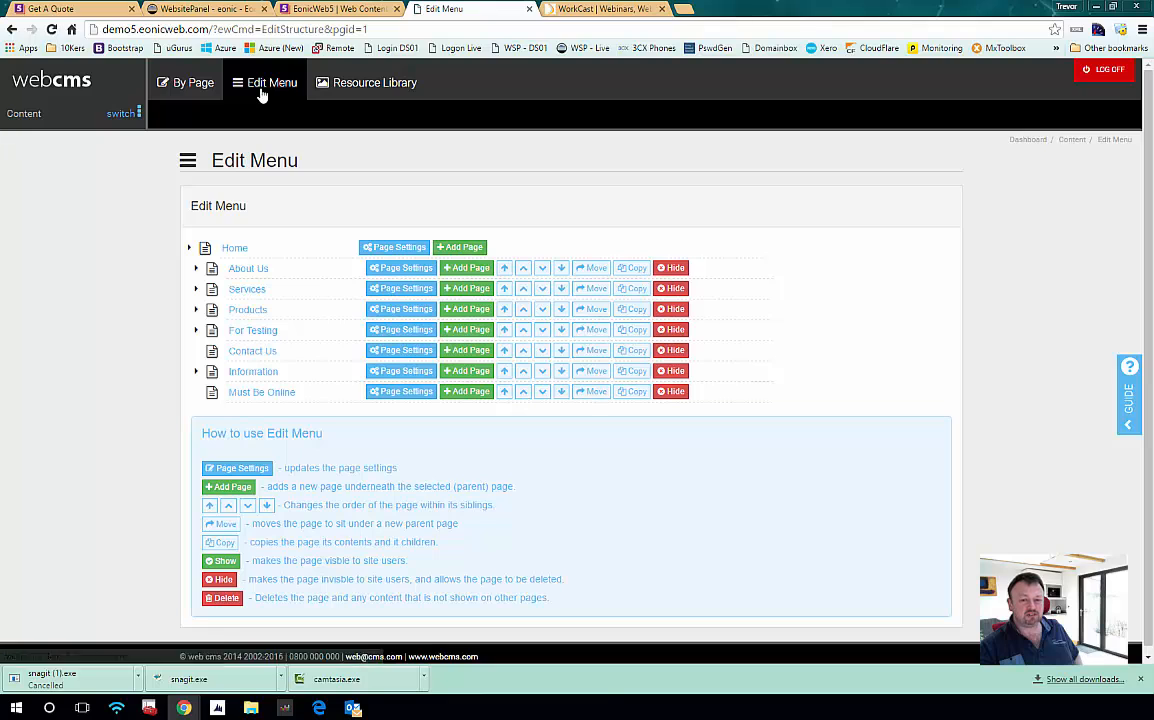
pyautogui.click(367, 85)
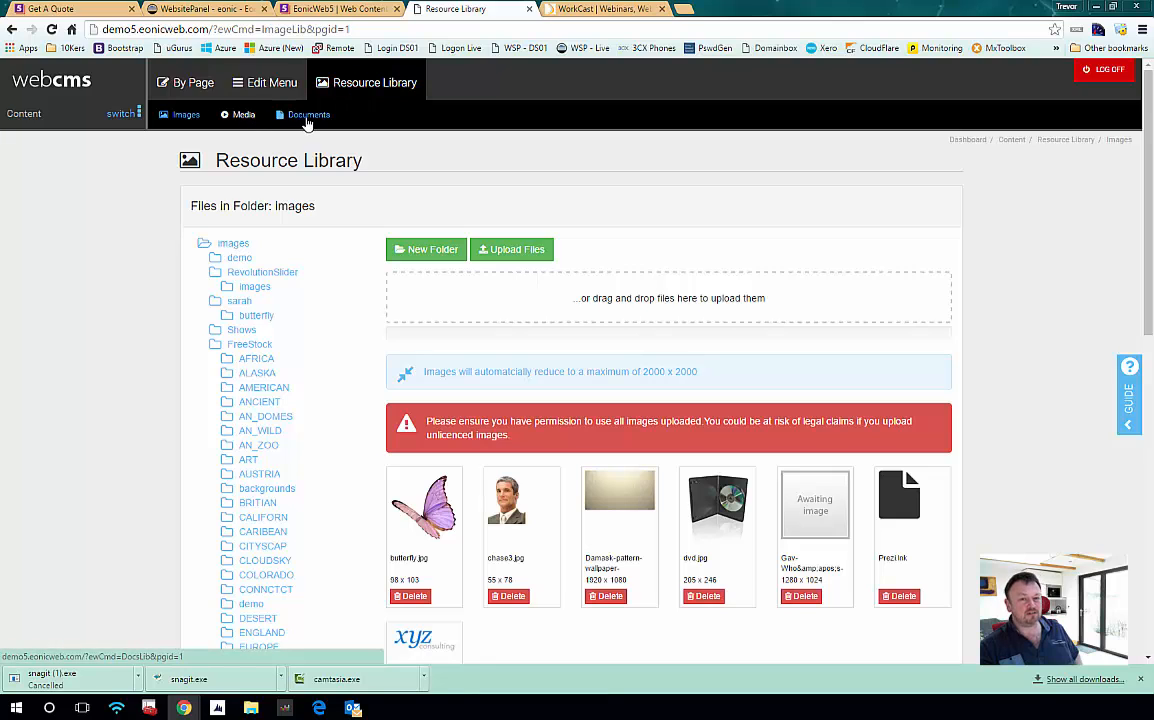
pyautogui.click(192, 94)
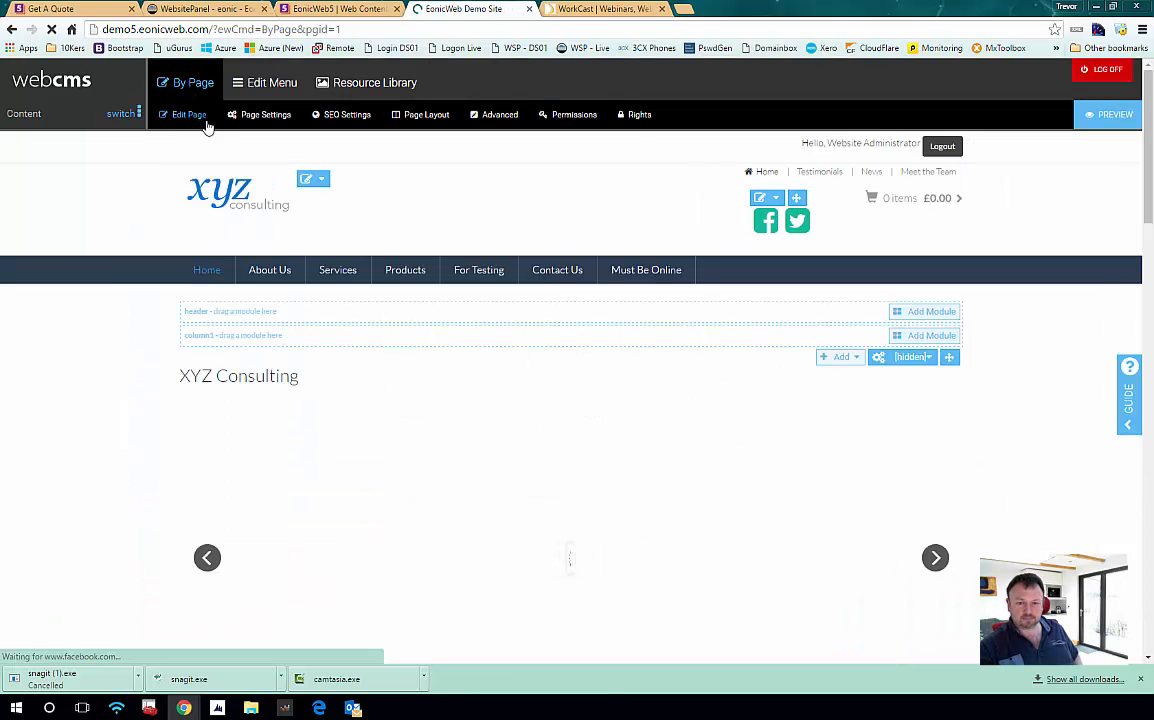
pyautogui.scroll(-3, 260, 225)
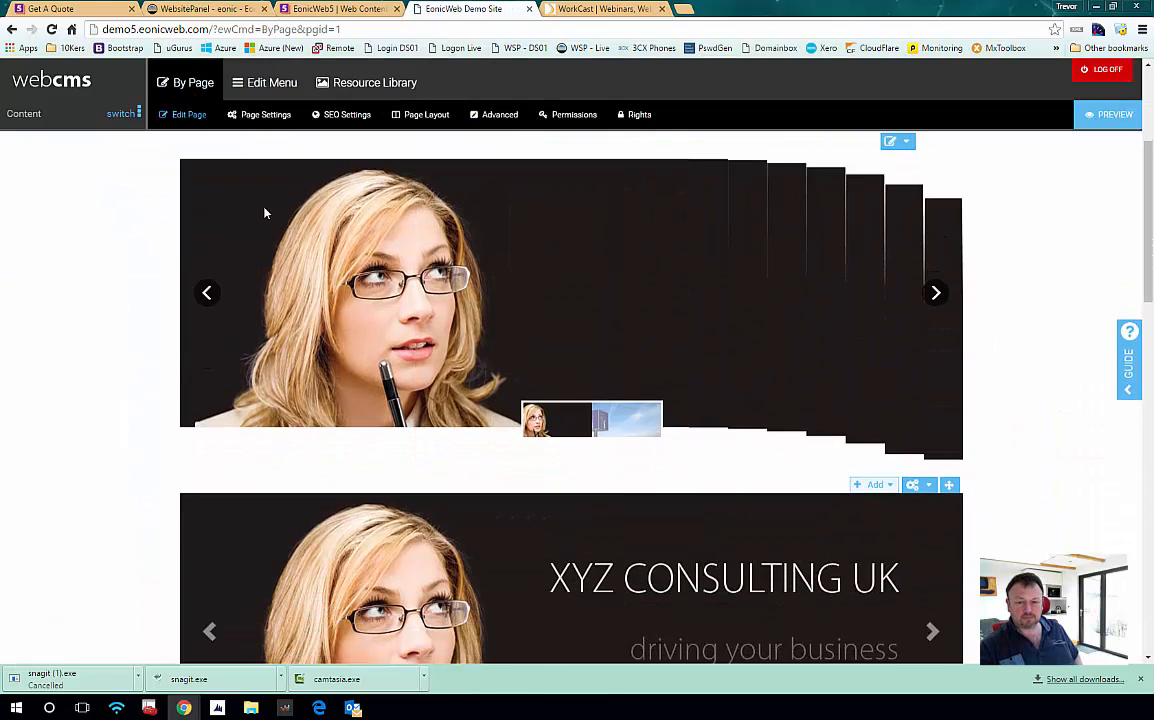
pyautogui.scroll(-6, 258, 195)
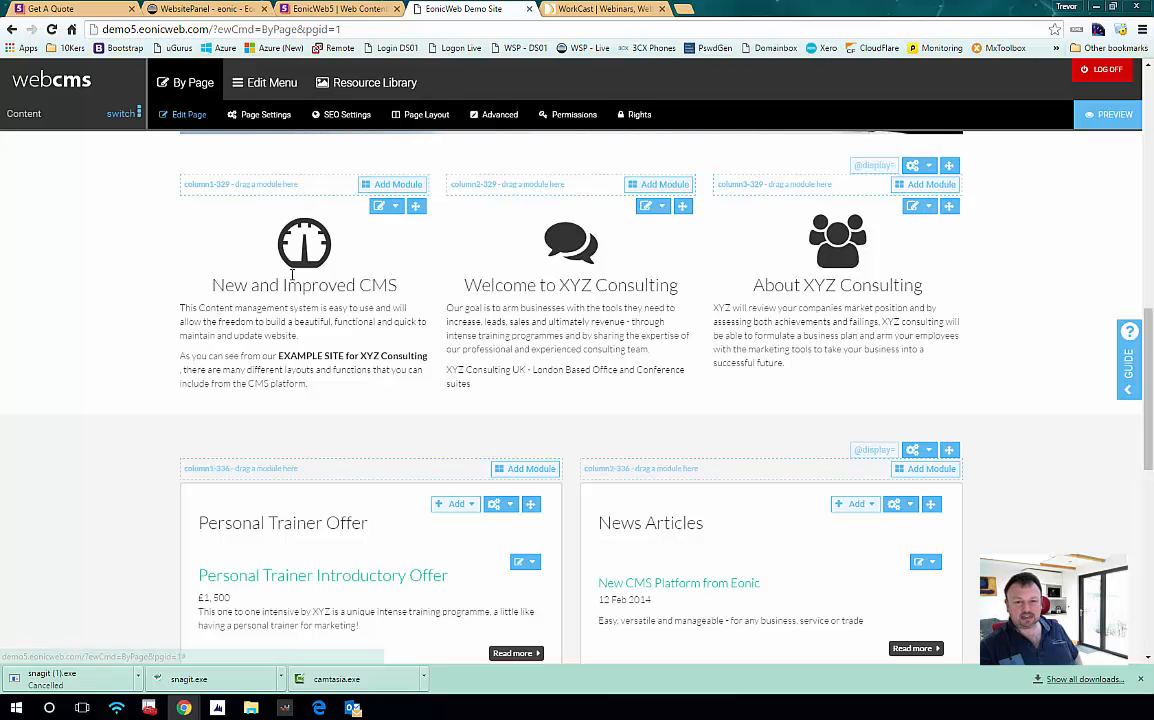
pyautogui.scroll(9, 325, 277)
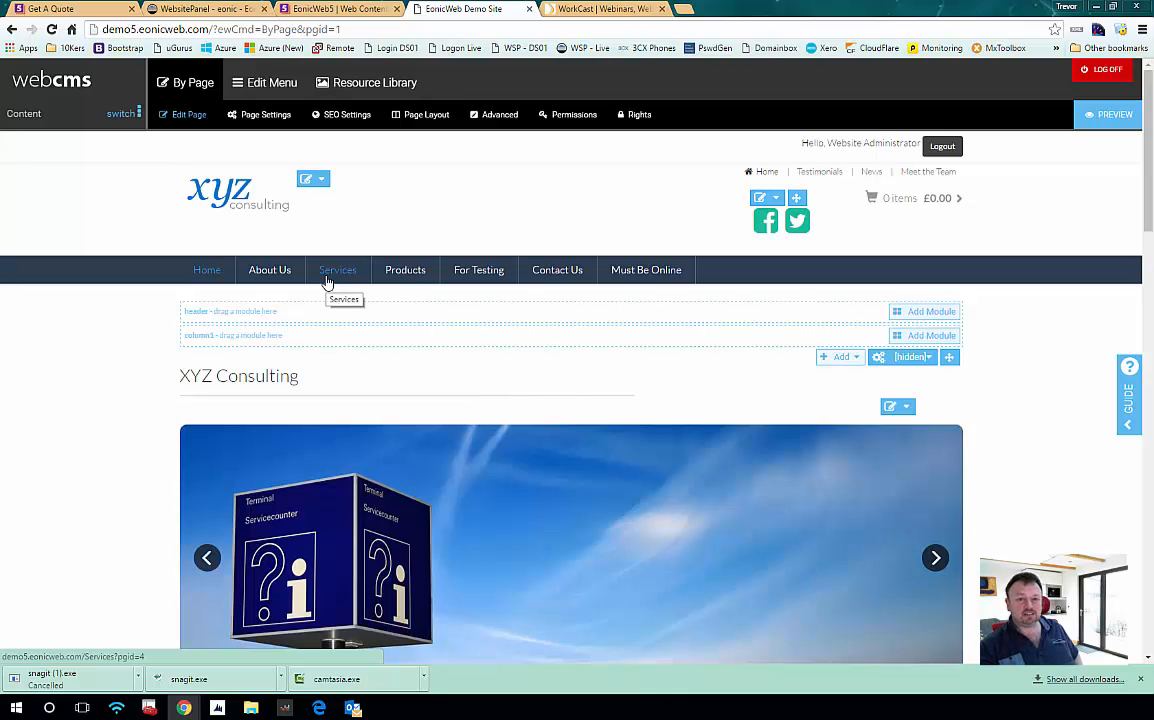
# Add a new page named "Test Page" directly under Home in the site menu and save it
pyautogui.click(258, 88)
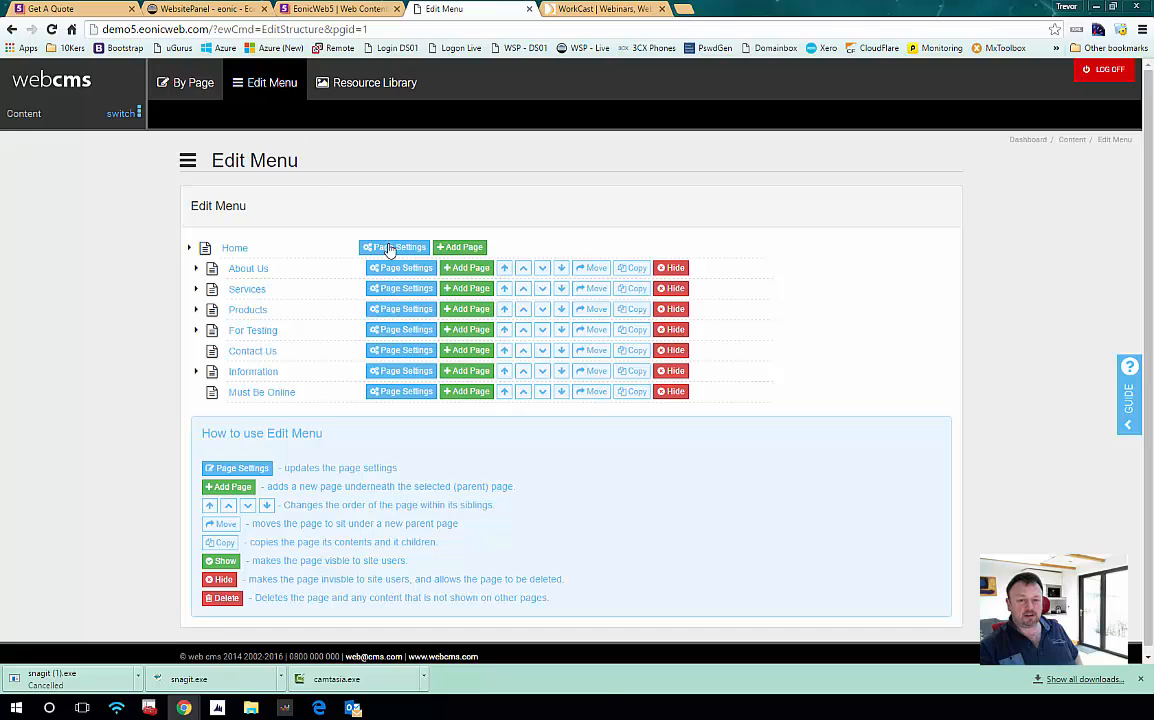
pyautogui.click(467, 251)
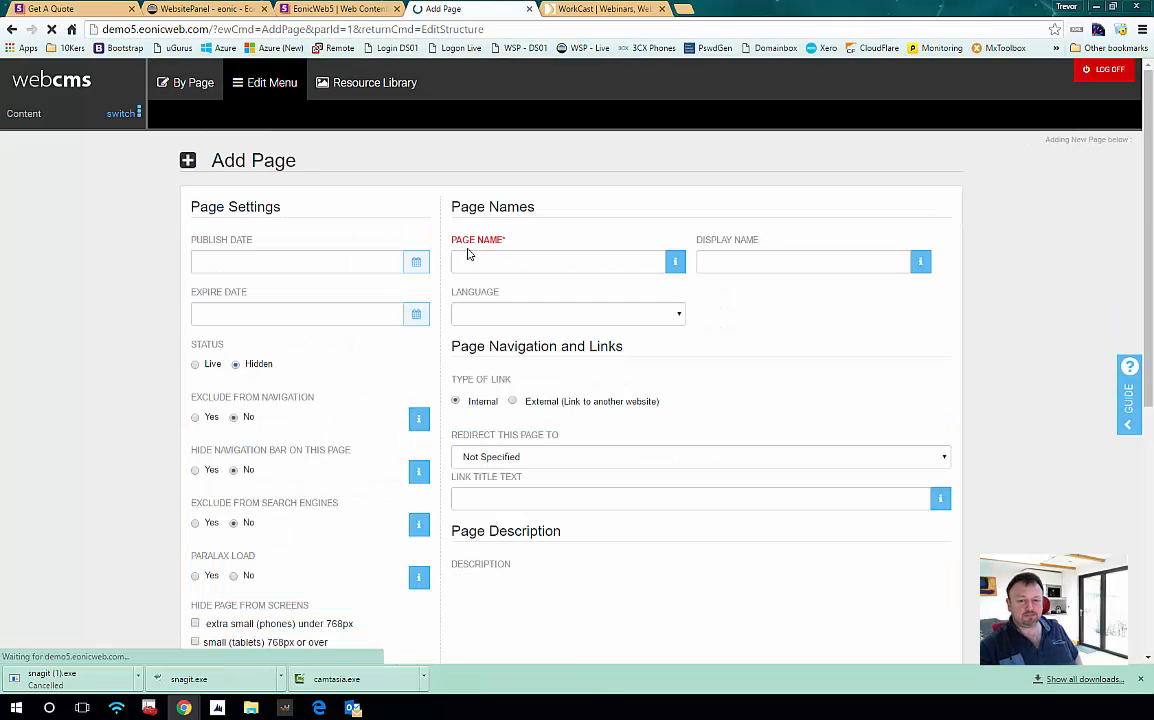
pyautogui.click(472, 261)
pyautogui.write('T')
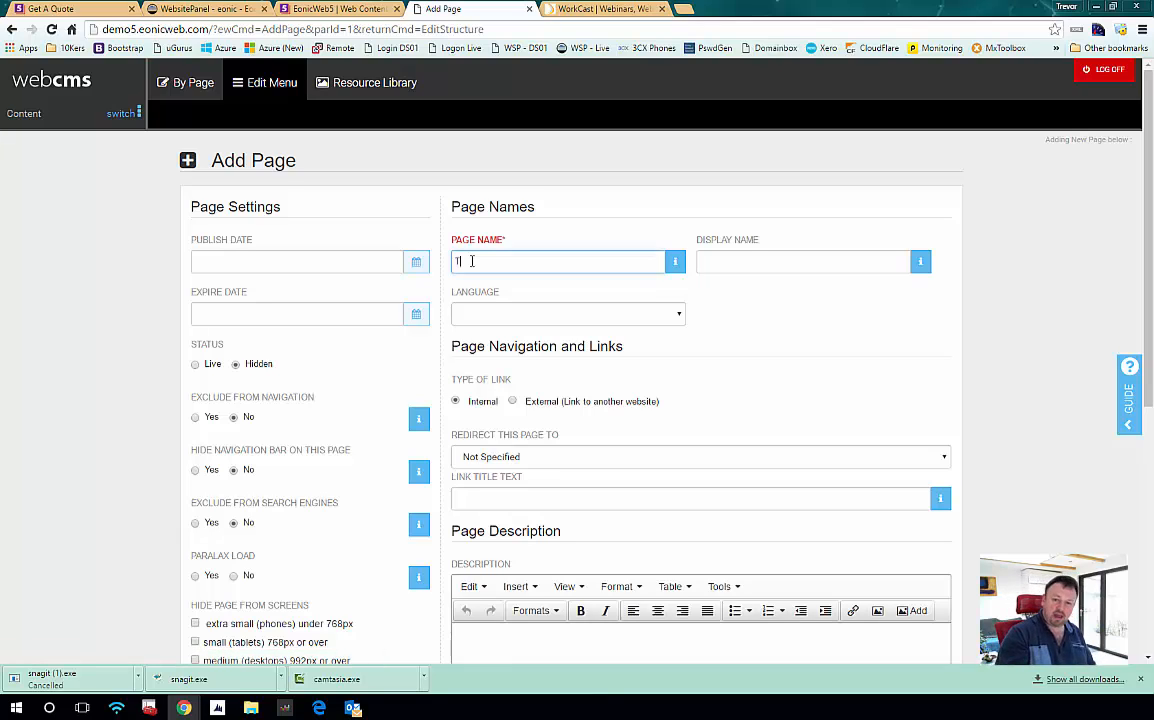
pyautogui.write('est Page')
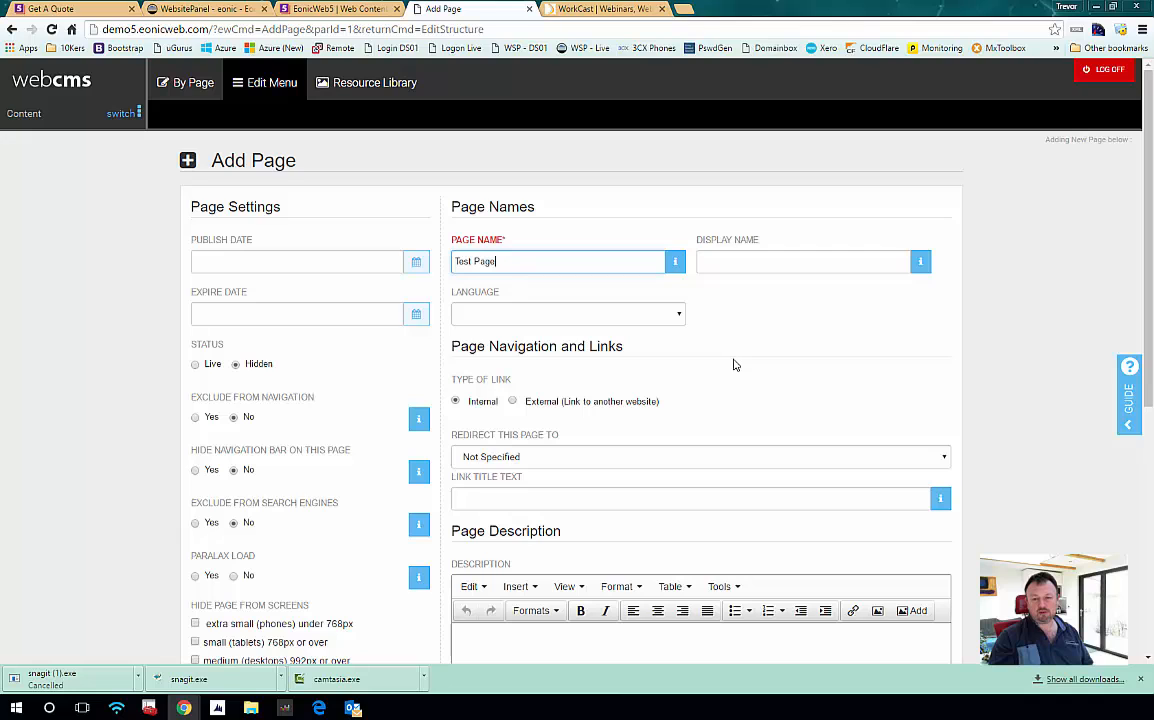
pyautogui.scroll(-1, 786, 365)
pyautogui.scroll(-4, 786, 365)
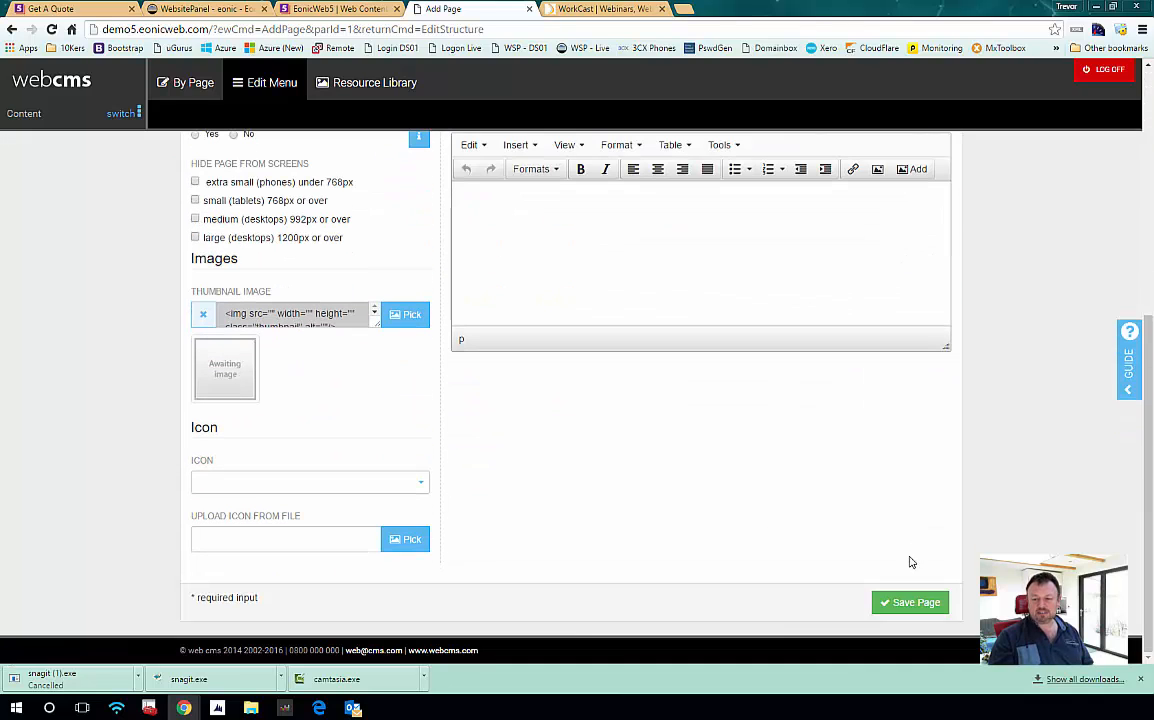
pyautogui.click(910, 602)
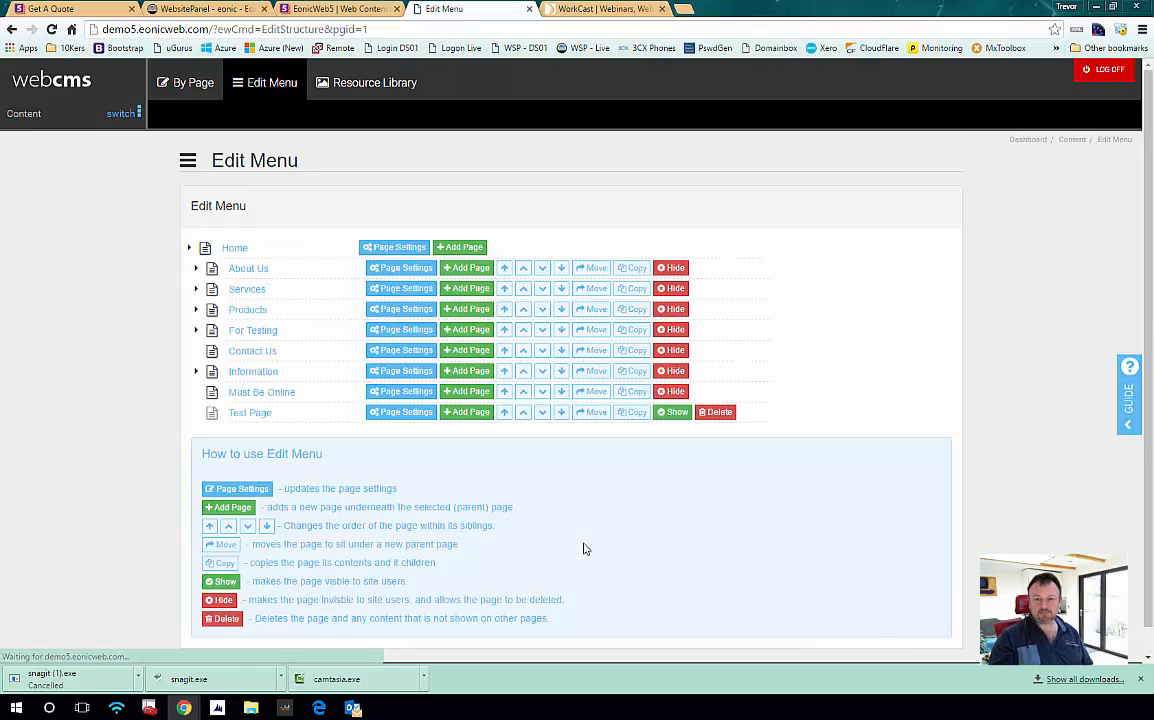
# Open the Test Page for editing and apply the "Modules 2 columns" page layout to it
pyautogui.click(240, 416)
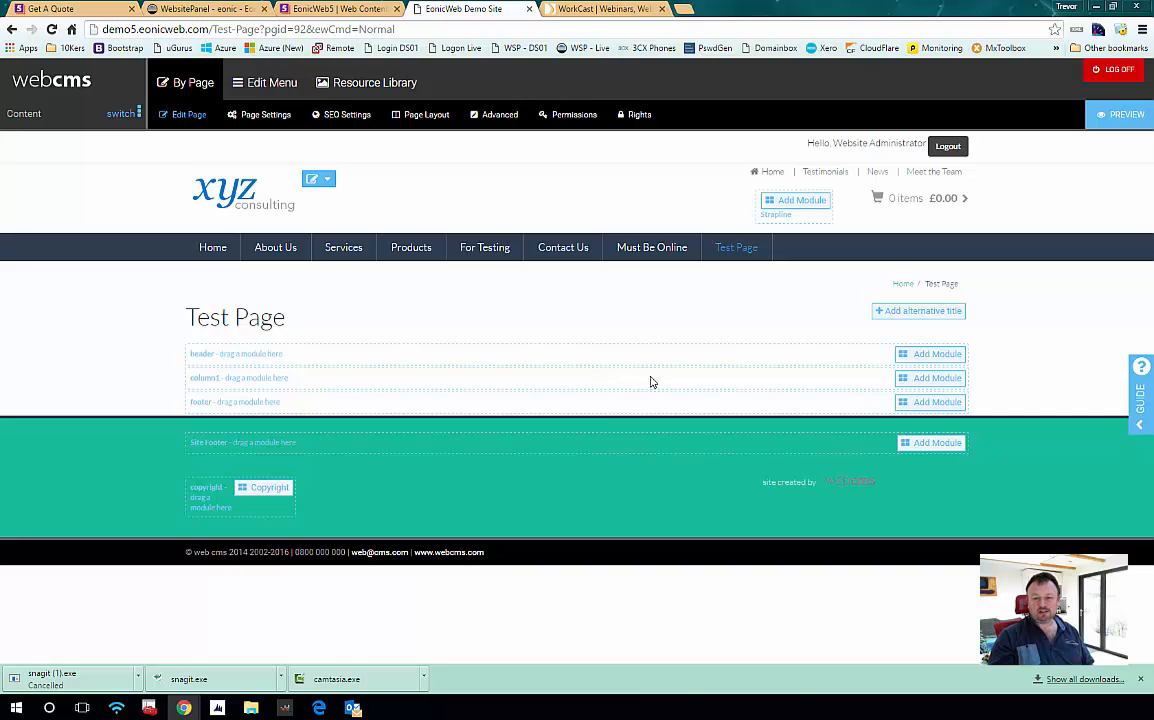
pyautogui.click(426, 117)
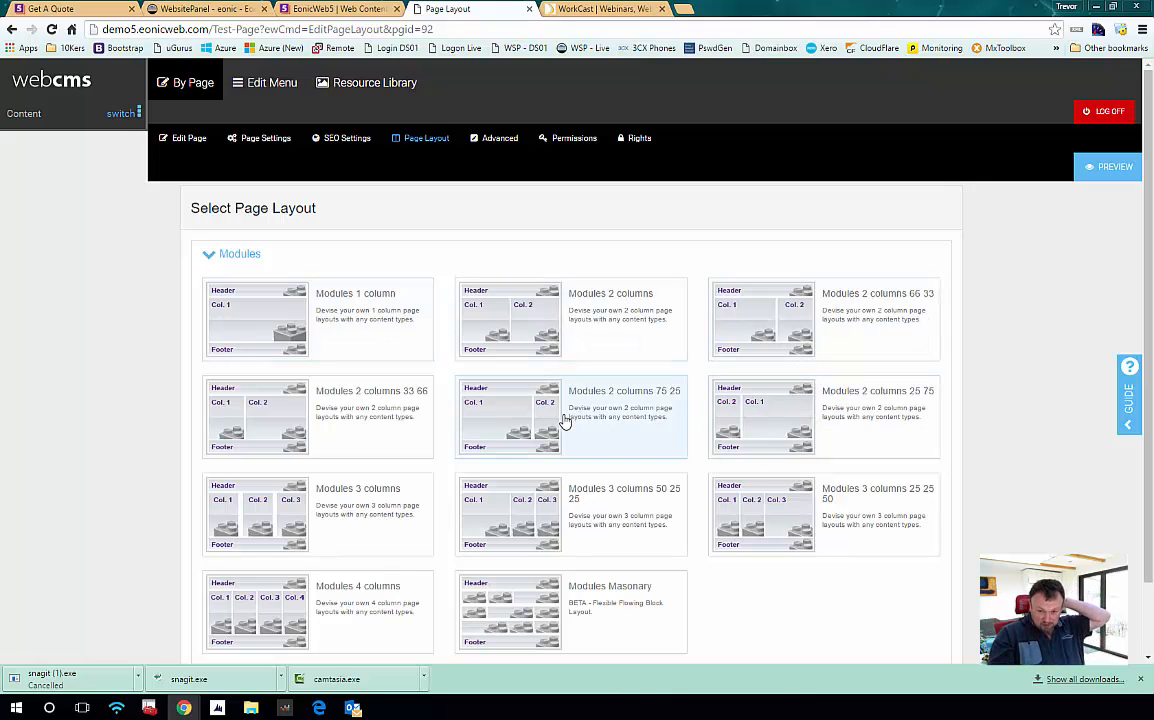
pyautogui.scroll(-2, 565, 421)
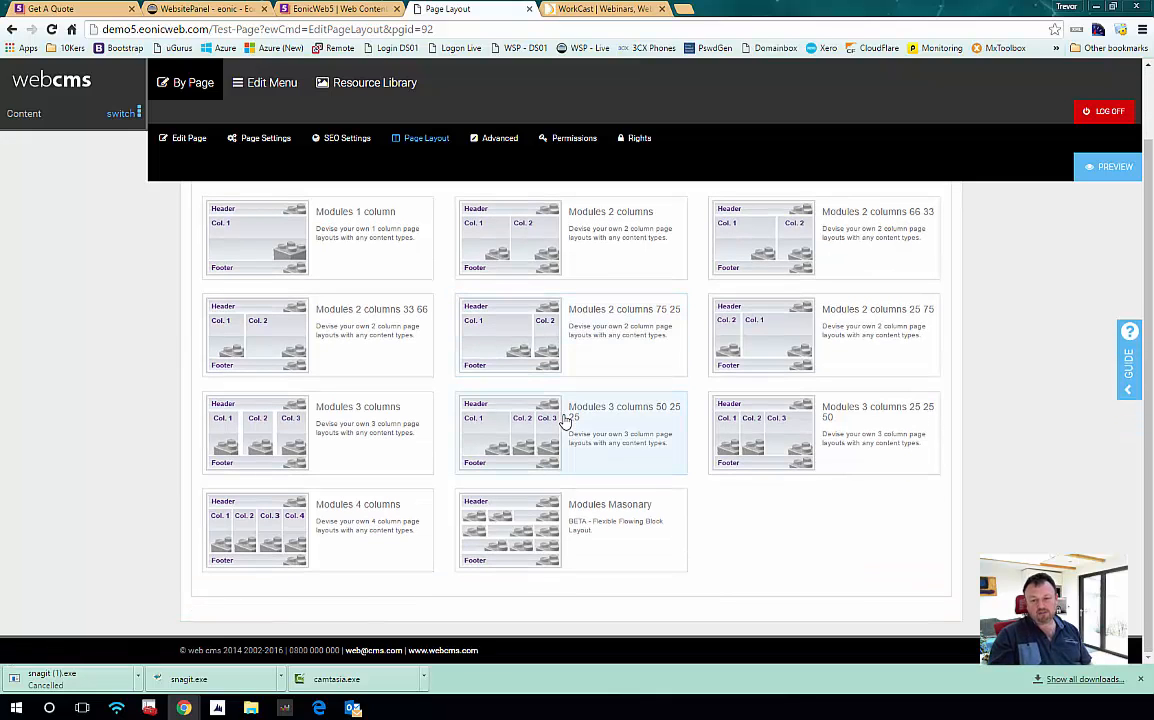
pyautogui.scroll(2, 565, 421)
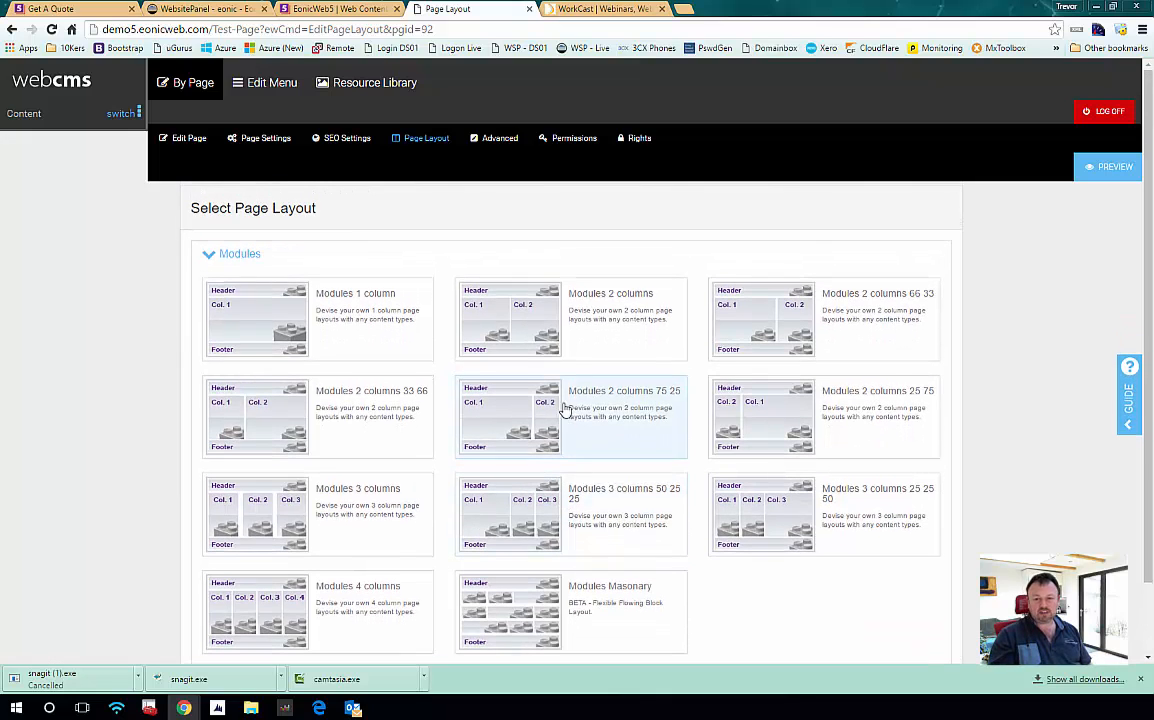
pyautogui.click(533, 331)
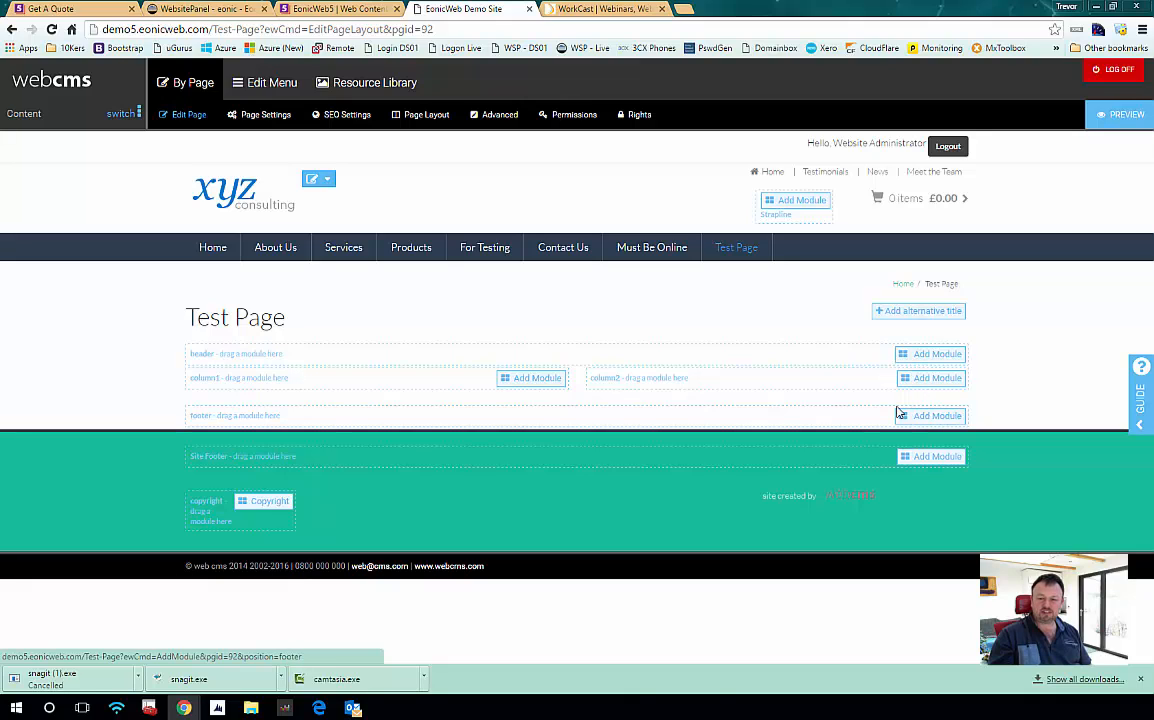
# Start adding a module to column1 and look through the module types in every category, from Basic Content to Ecommerce controls
pyautogui.click(549, 384)
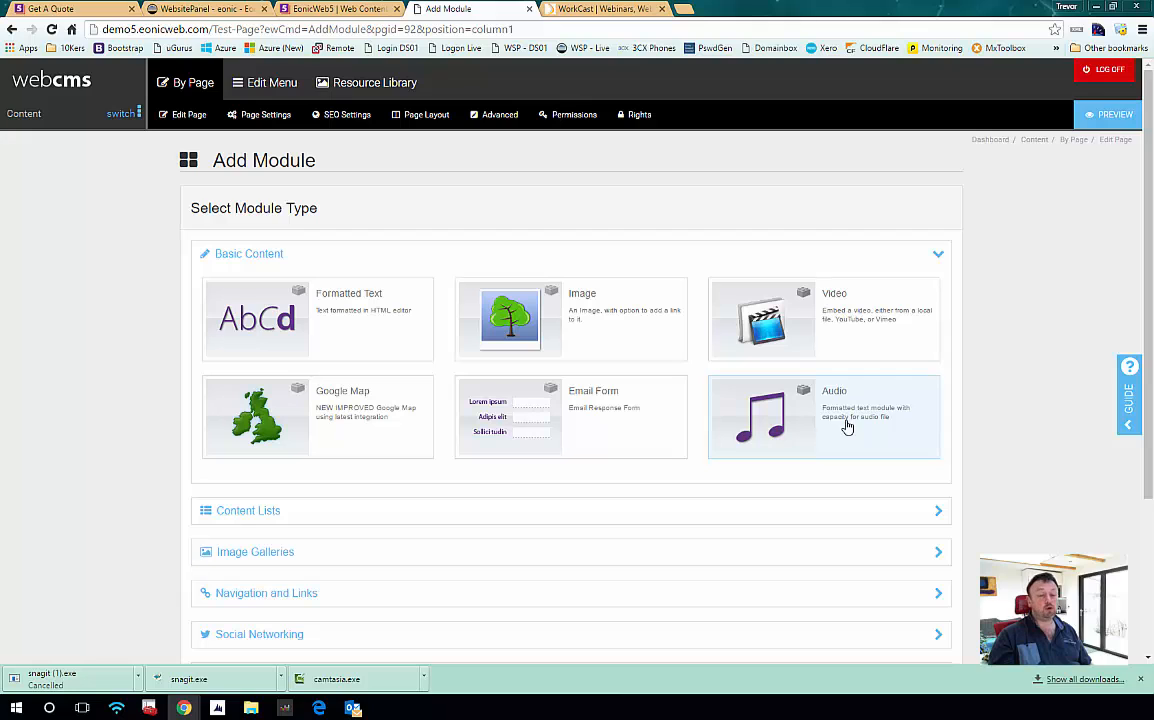
pyautogui.click(263, 520)
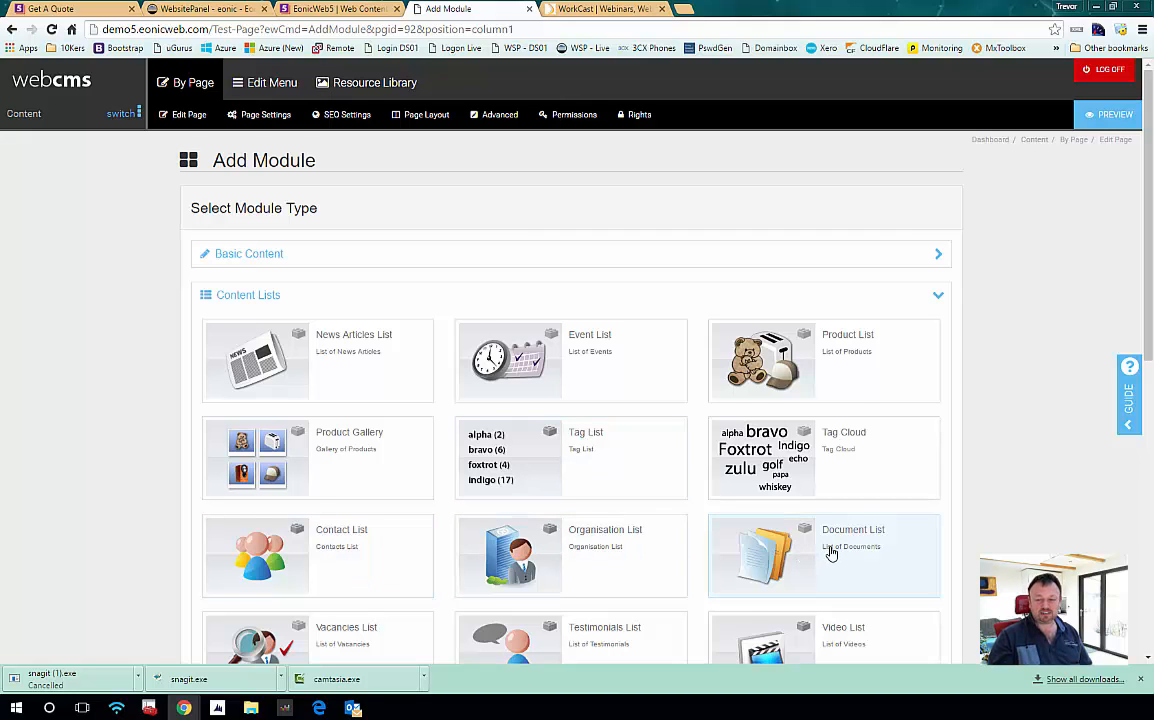
pyautogui.scroll(-2, 830, 545)
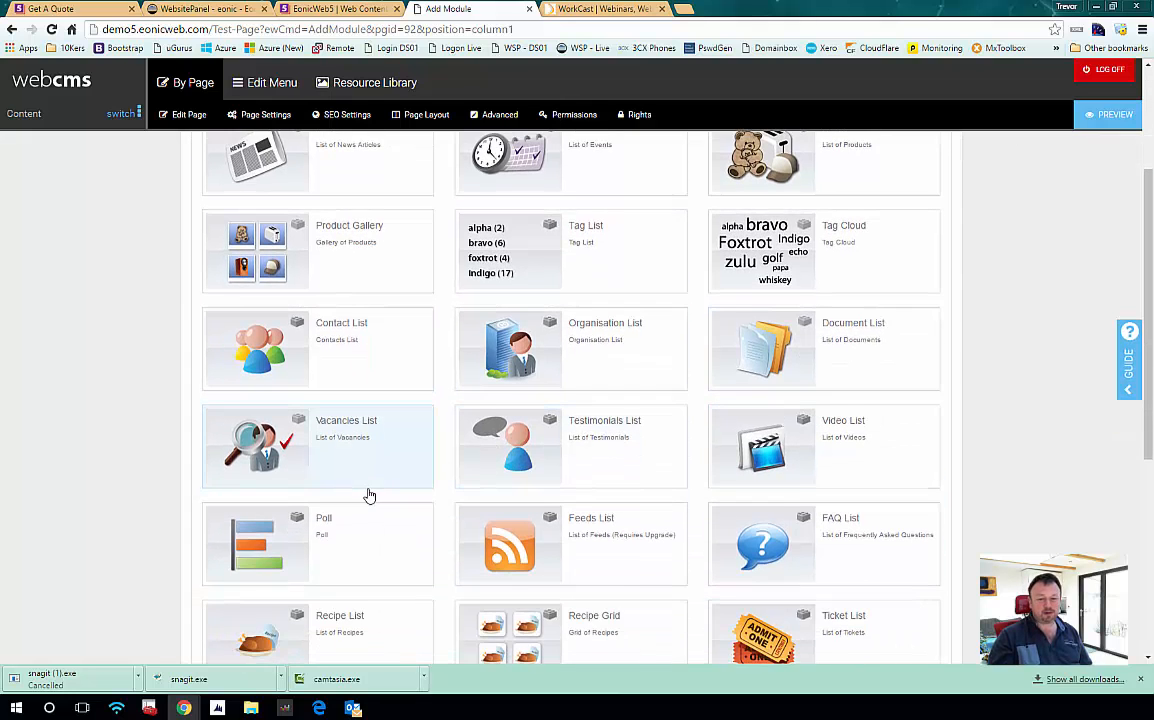
pyautogui.scroll(-3, 369, 495)
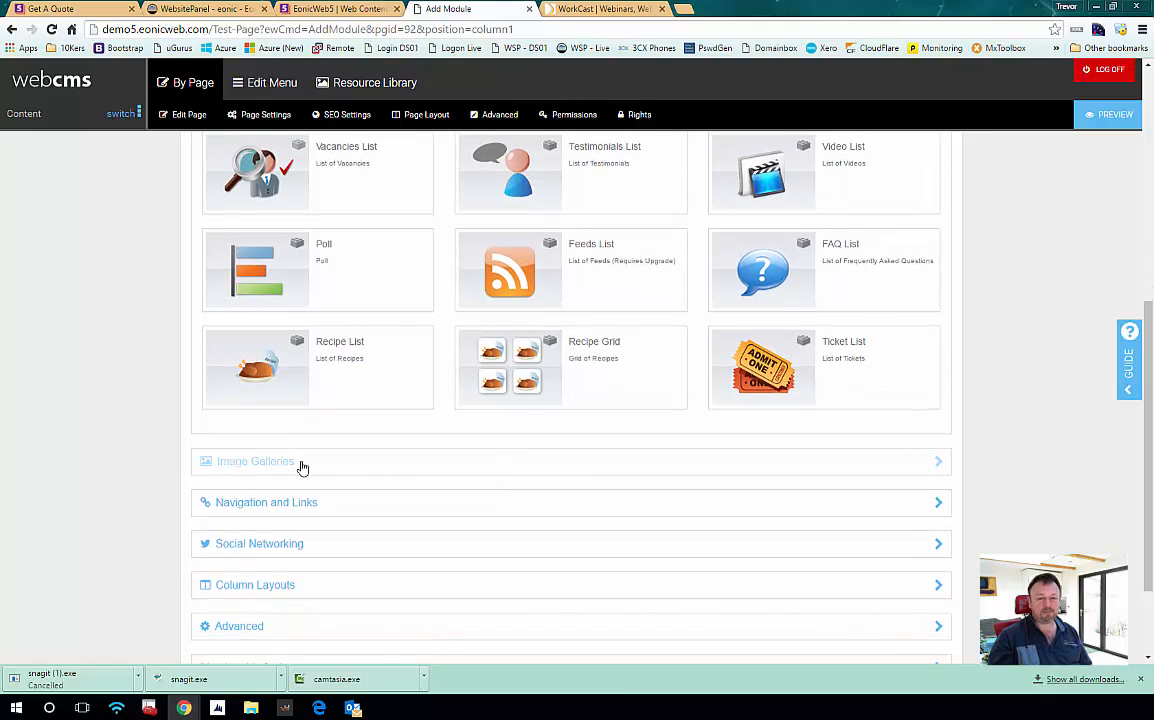
pyautogui.click(303, 463)
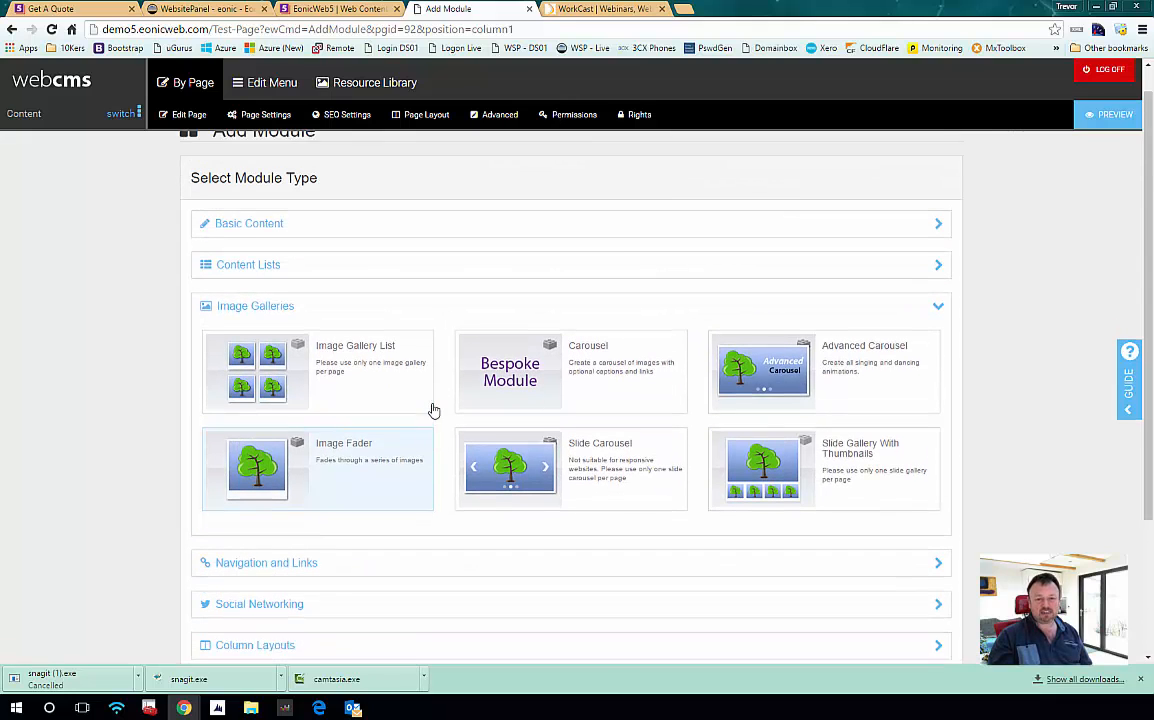
pyautogui.click(317, 589)
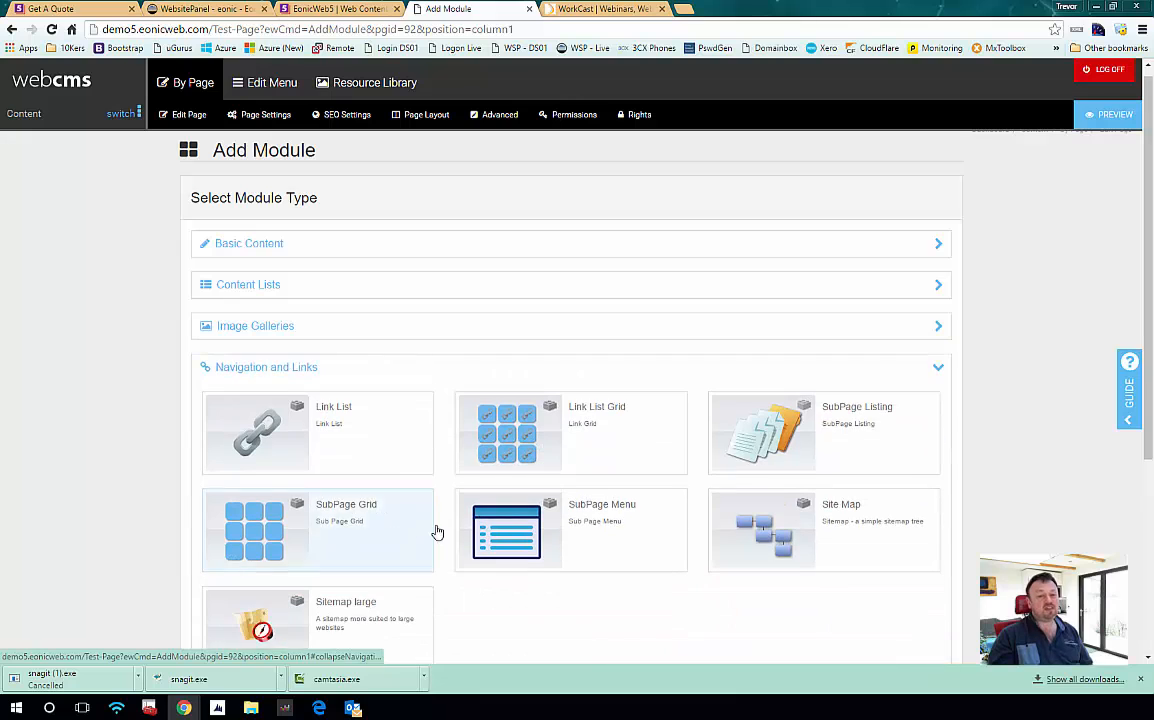
pyautogui.scroll(-3, 438, 531)
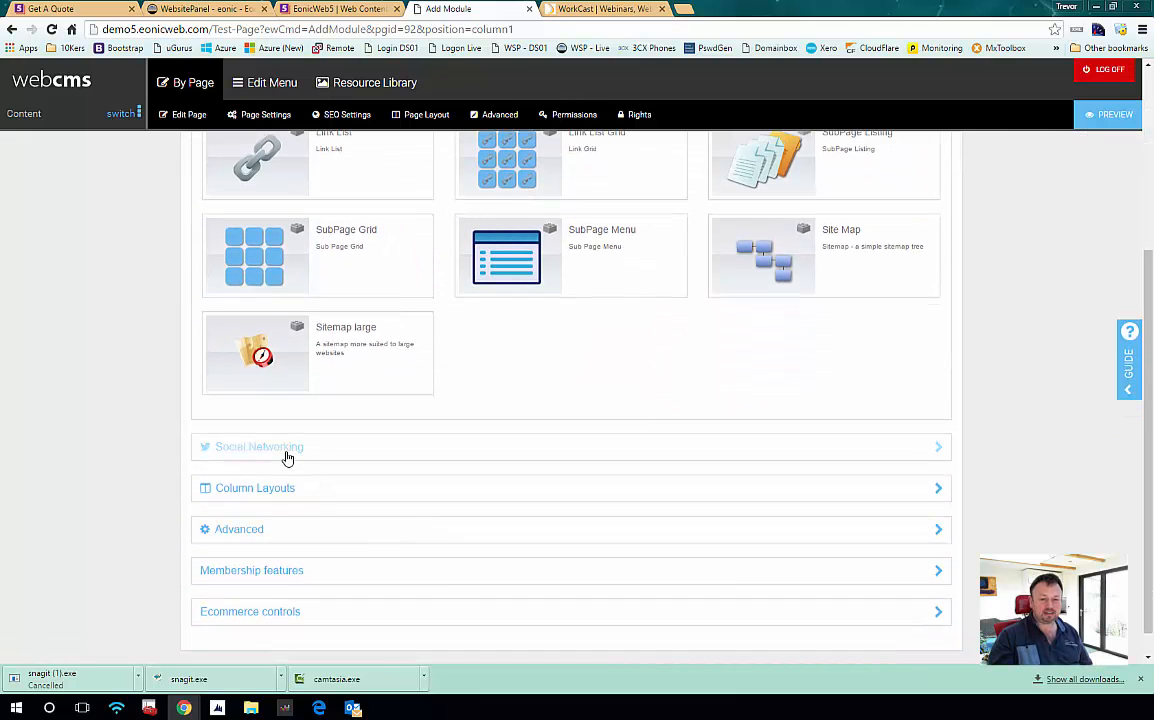
pyautogui.click(287, 457)
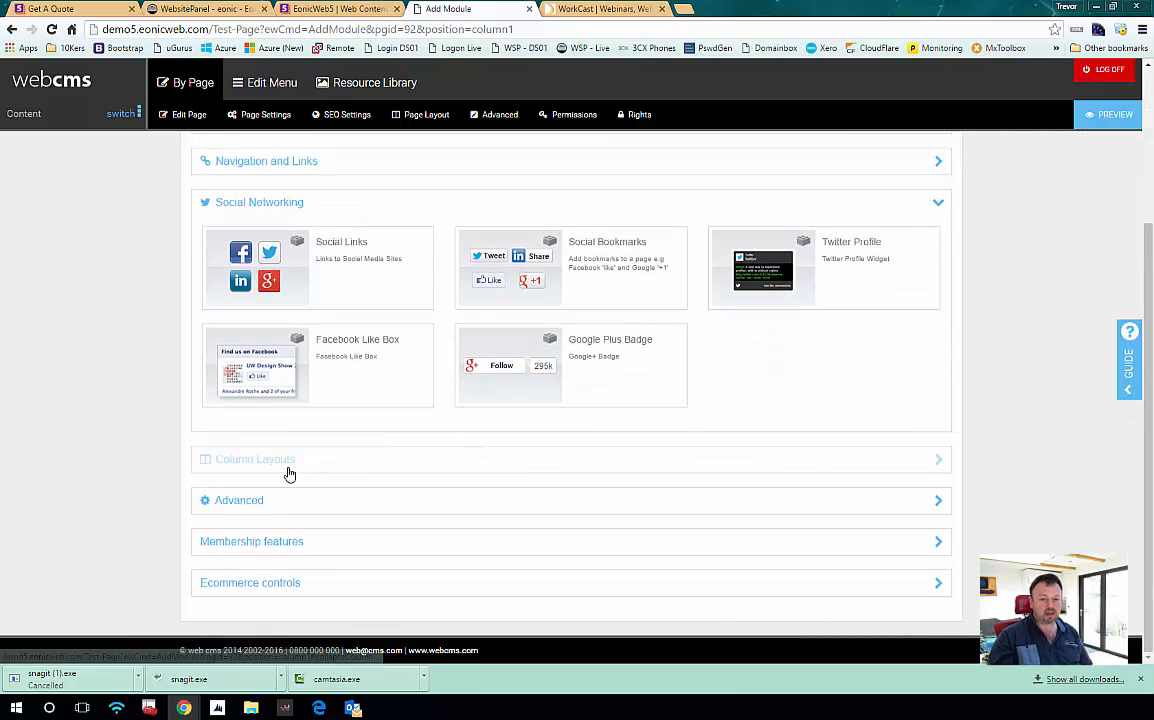
pyautogui.click(288, 470)
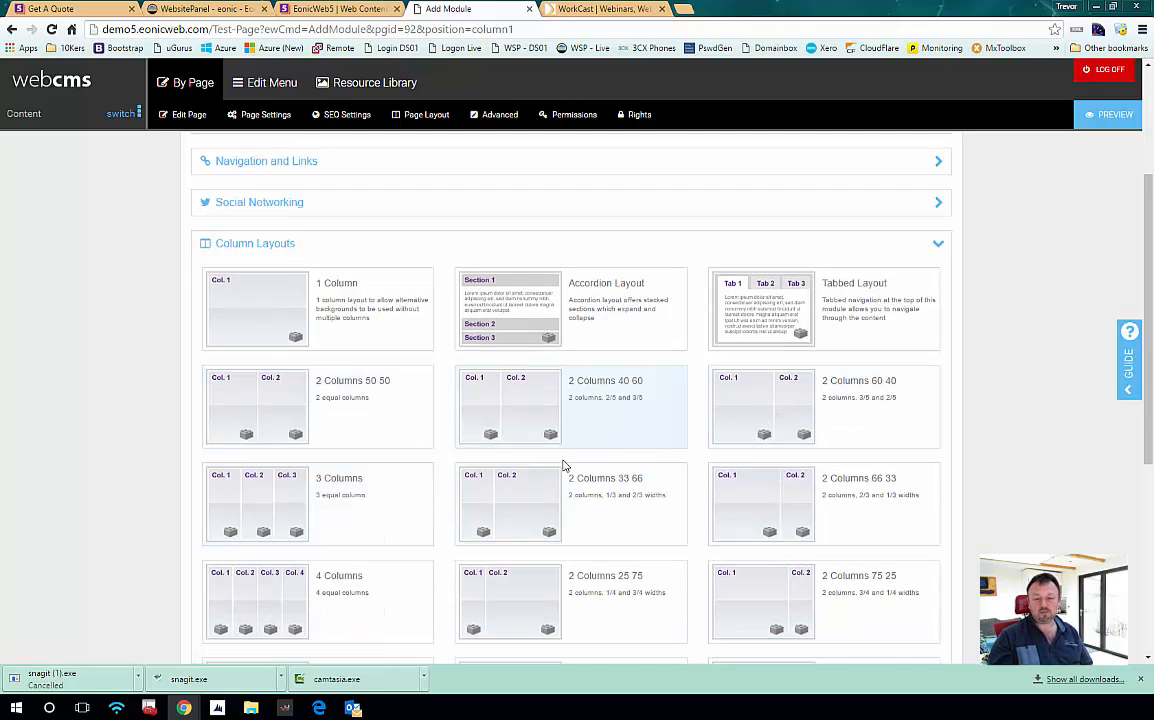
pyautogui.scroll(-5, 520, 472)
pyautogui.click(240, 549)
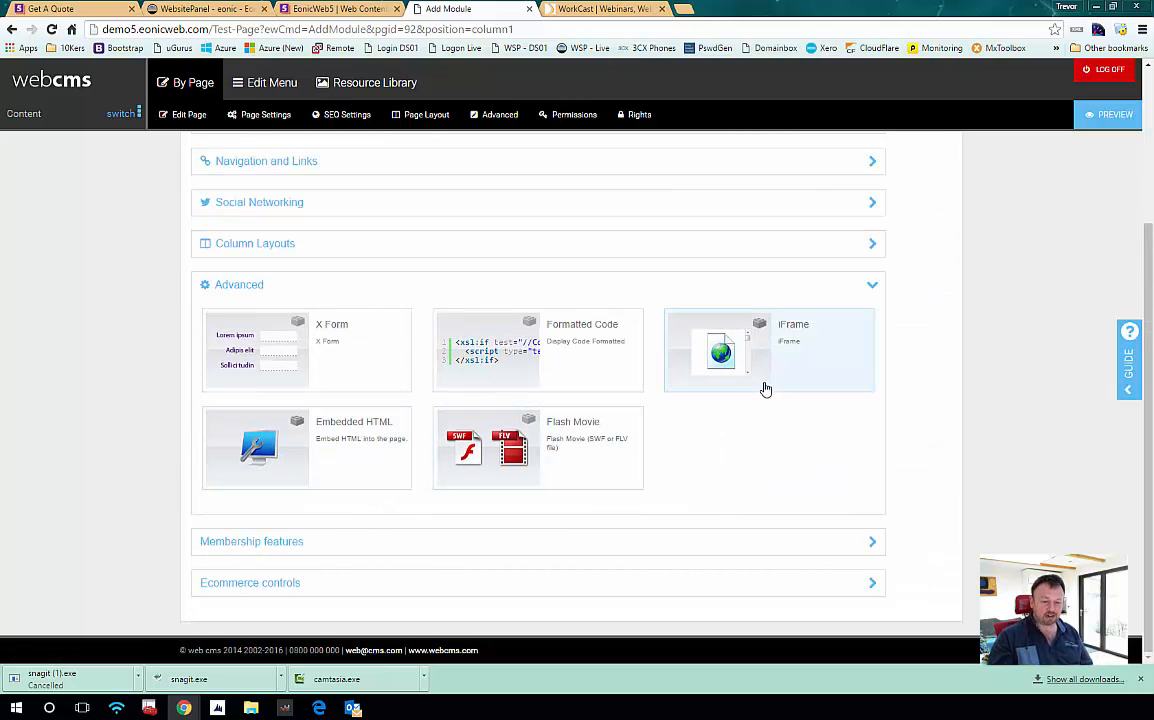
pyautogui.click(287, 551)
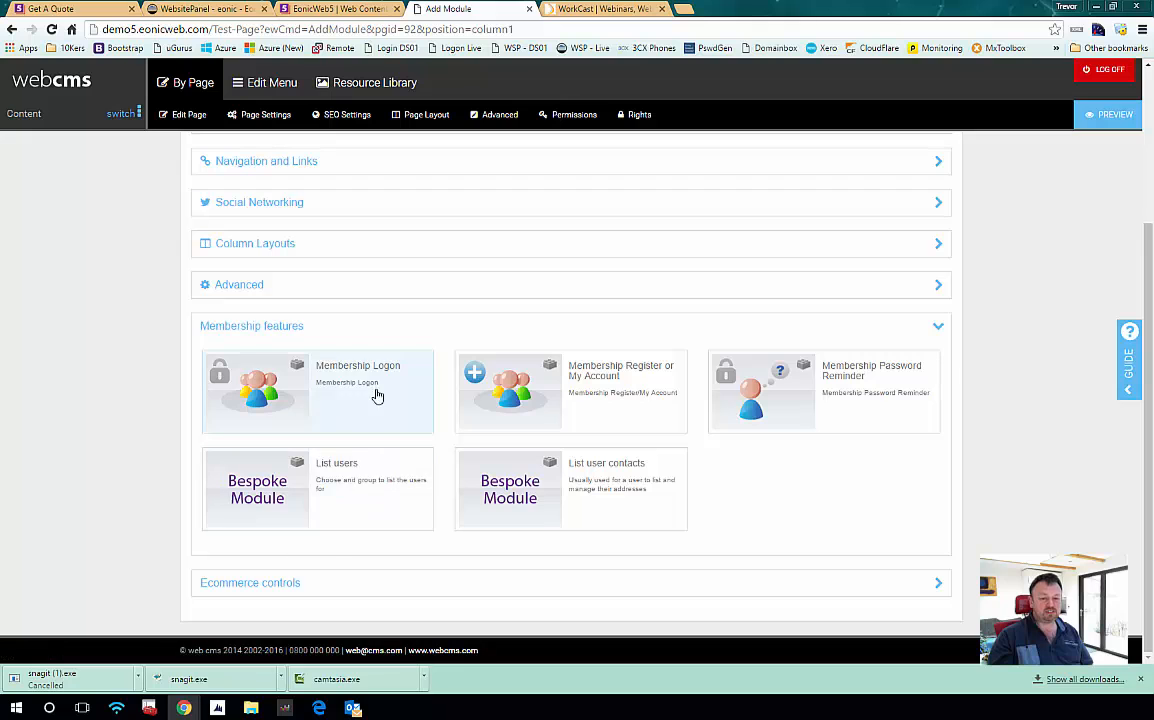
pyautogui.click(252, 594)
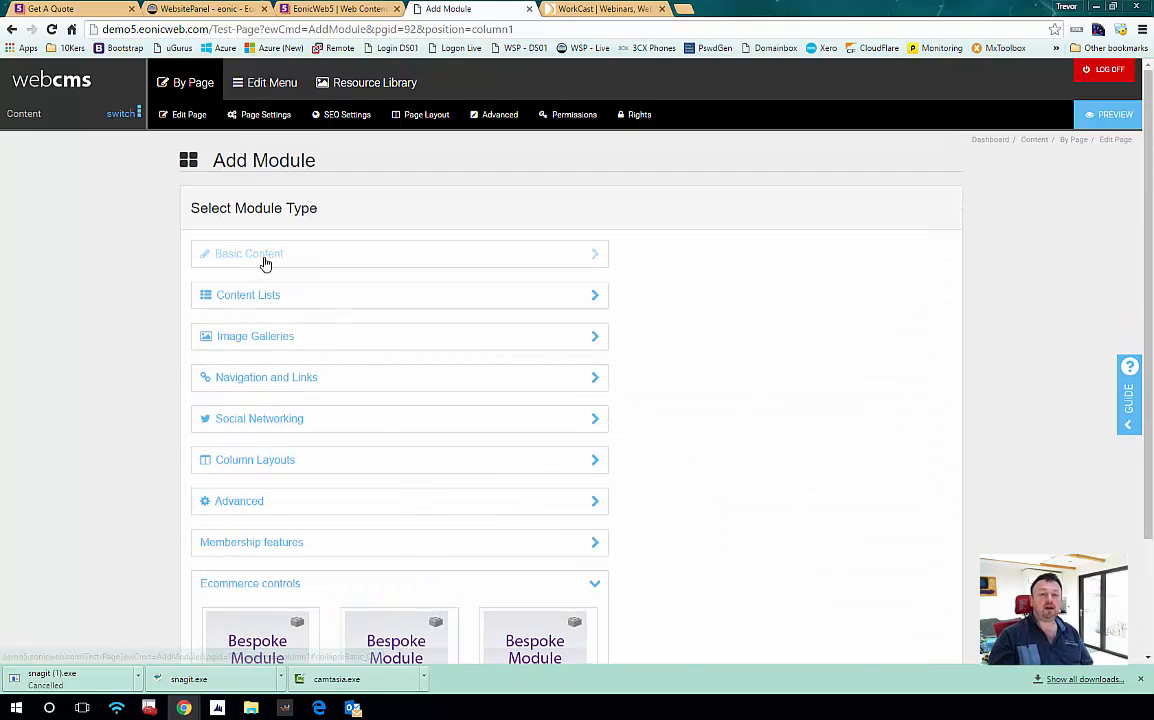
# Choose a Formatted Text module from Basic Content, title it "This is the title" and enter the body text "This is out text."
pyautogui.click(264, 260)
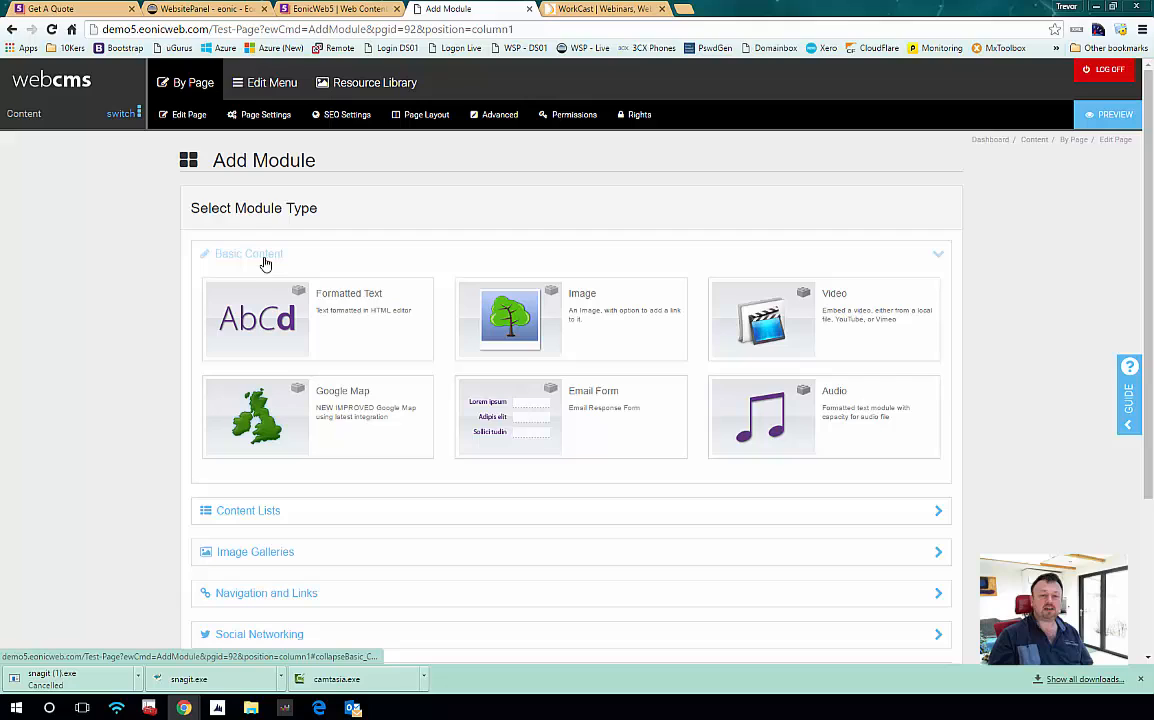
pyautogui.click(281, 325)
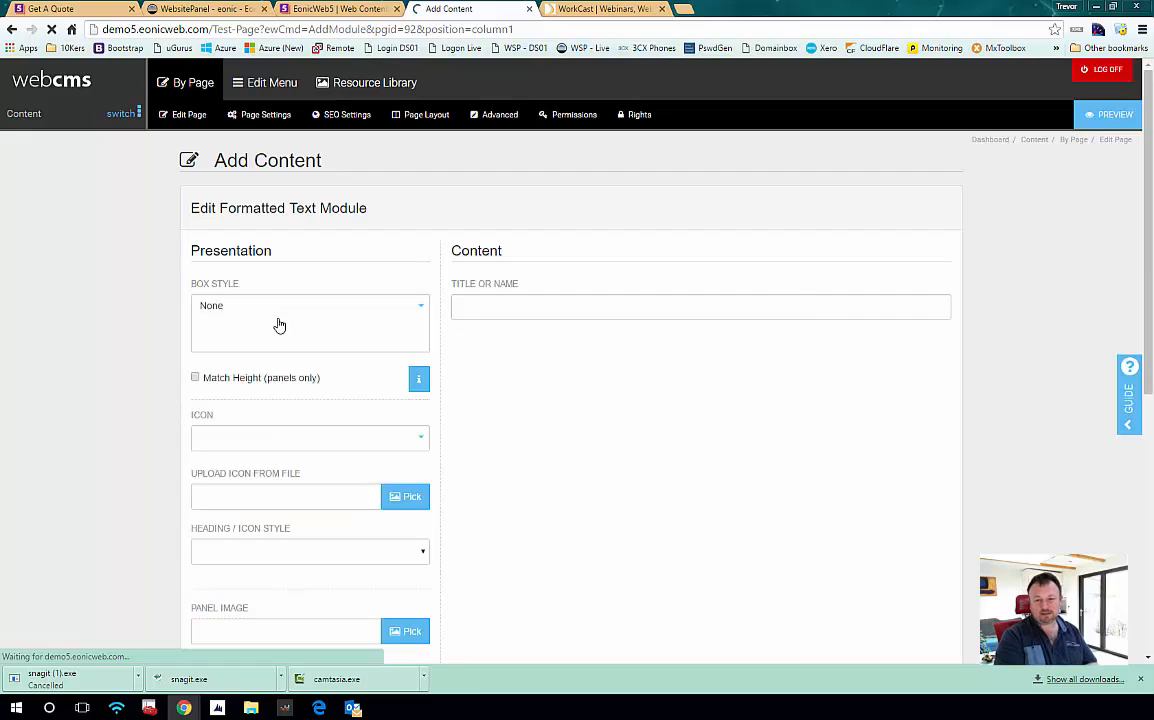
pyautogui.click(463, 311)
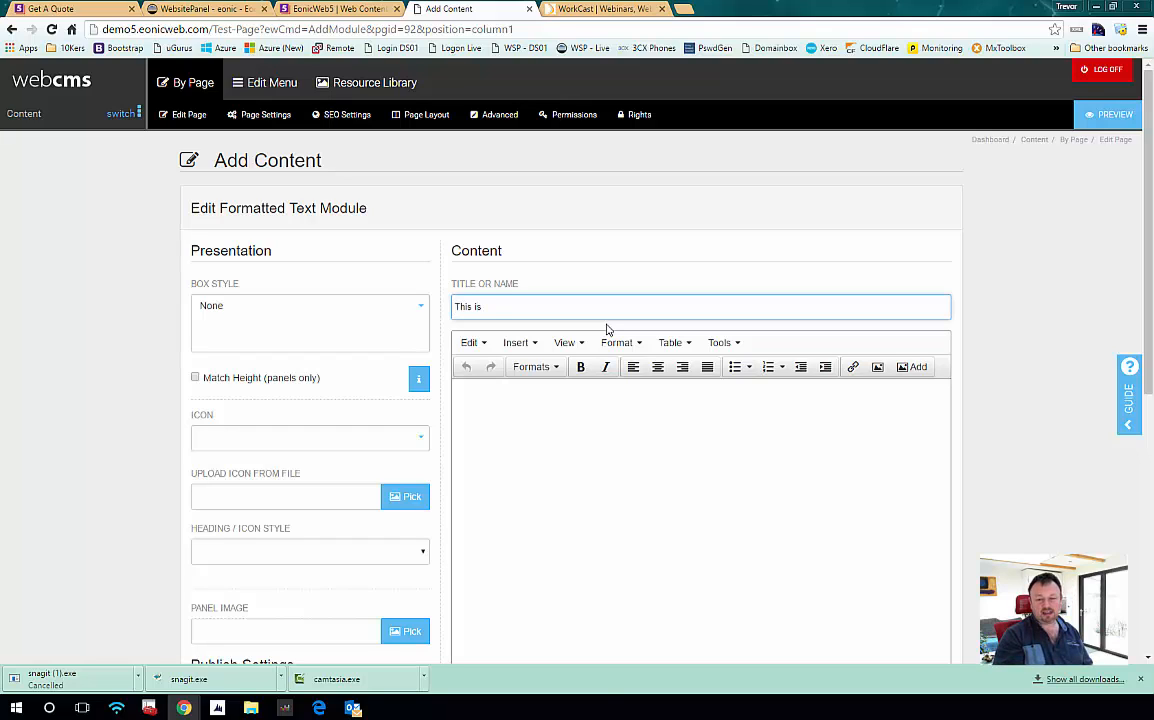
pyautogui.write('This is the title')
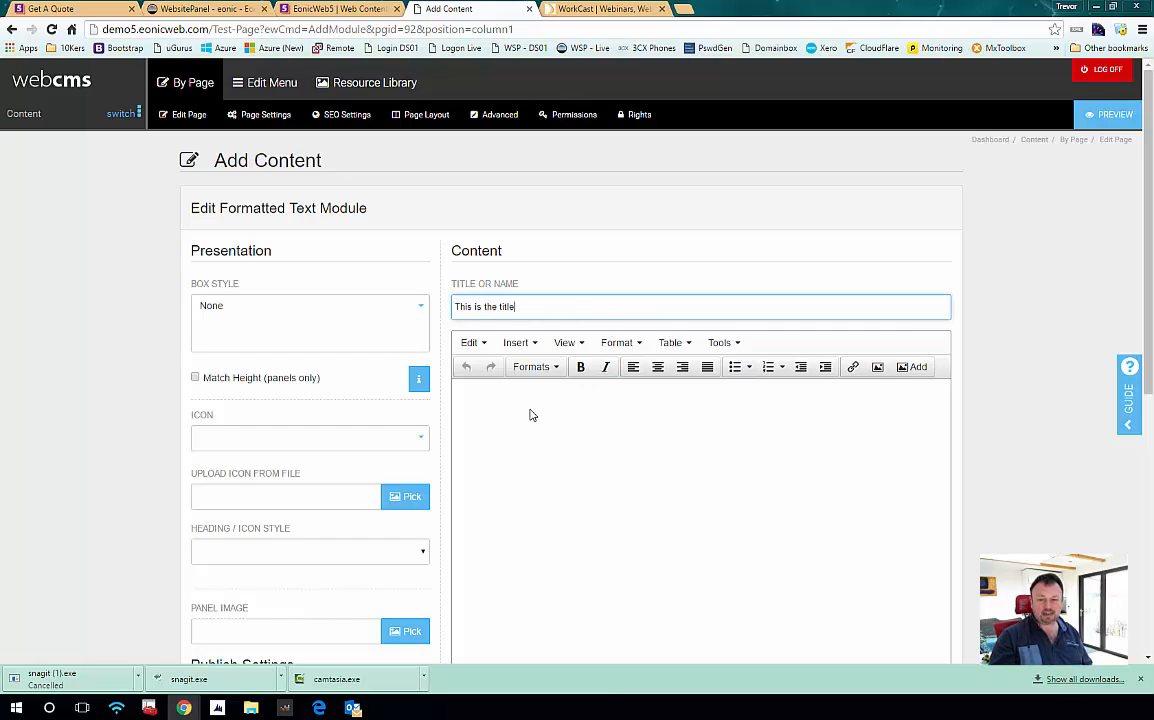
pyautogui.click(531, 412)
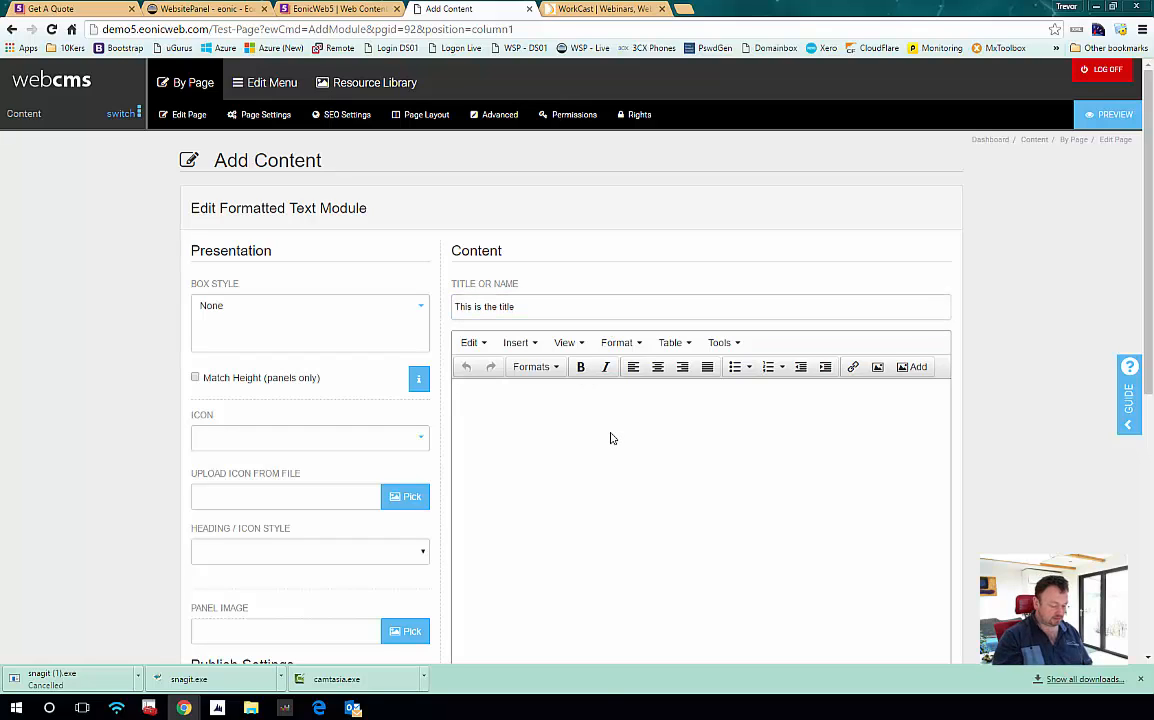
pyautogui.write('This is out text.')
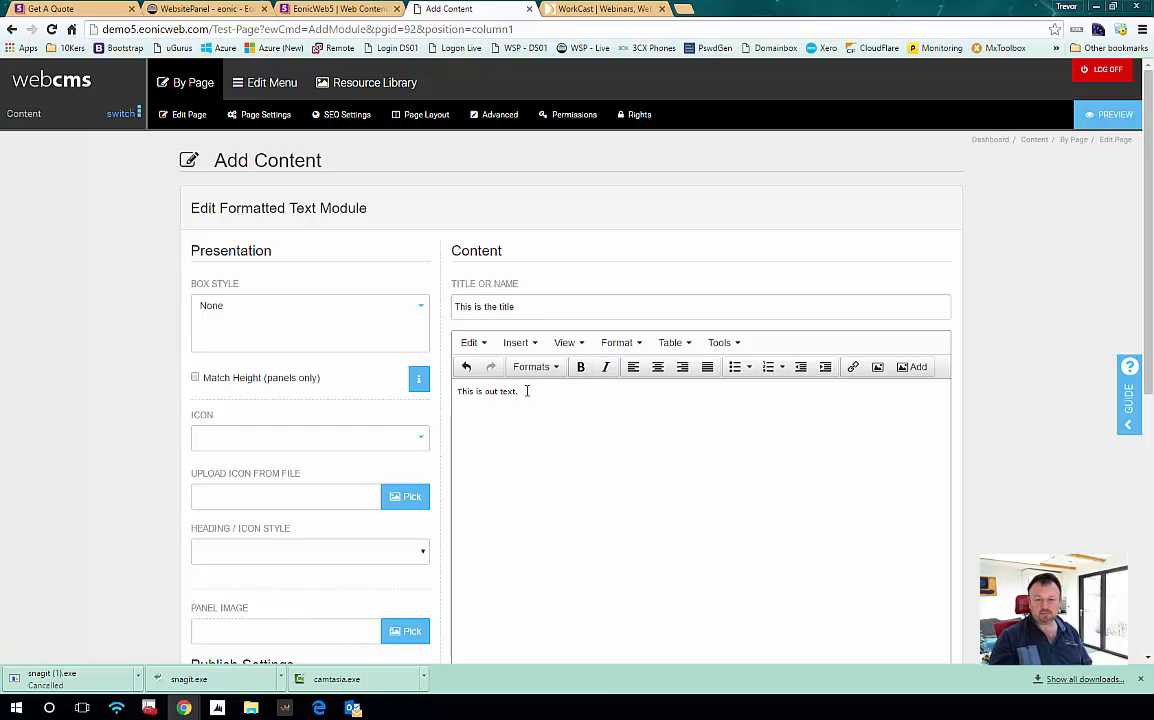
# Copy the body sentence onto a second line and make the copy bold
pyautogui.moveTo(527, 391); pyautogui.dragTo(457, 391)
pyautogui.hotkey('ctrl', 'c')
pyautogui.click(467, 412)
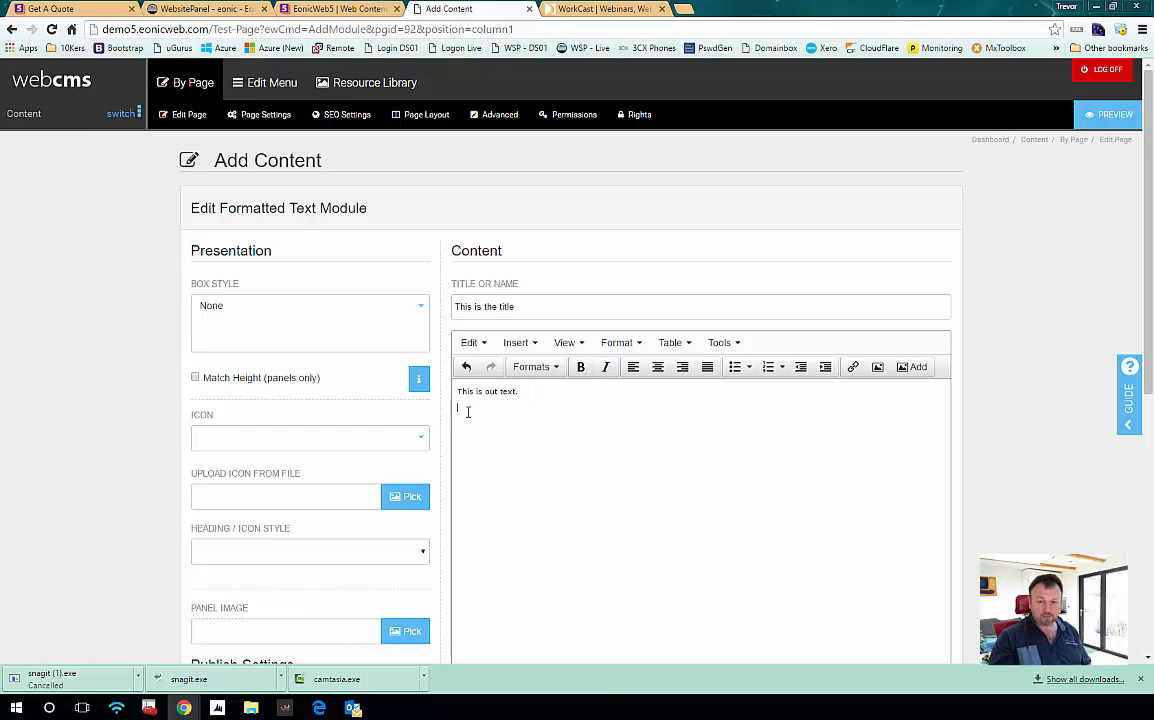
pyautogui.hotkey('ctrl', 'v')
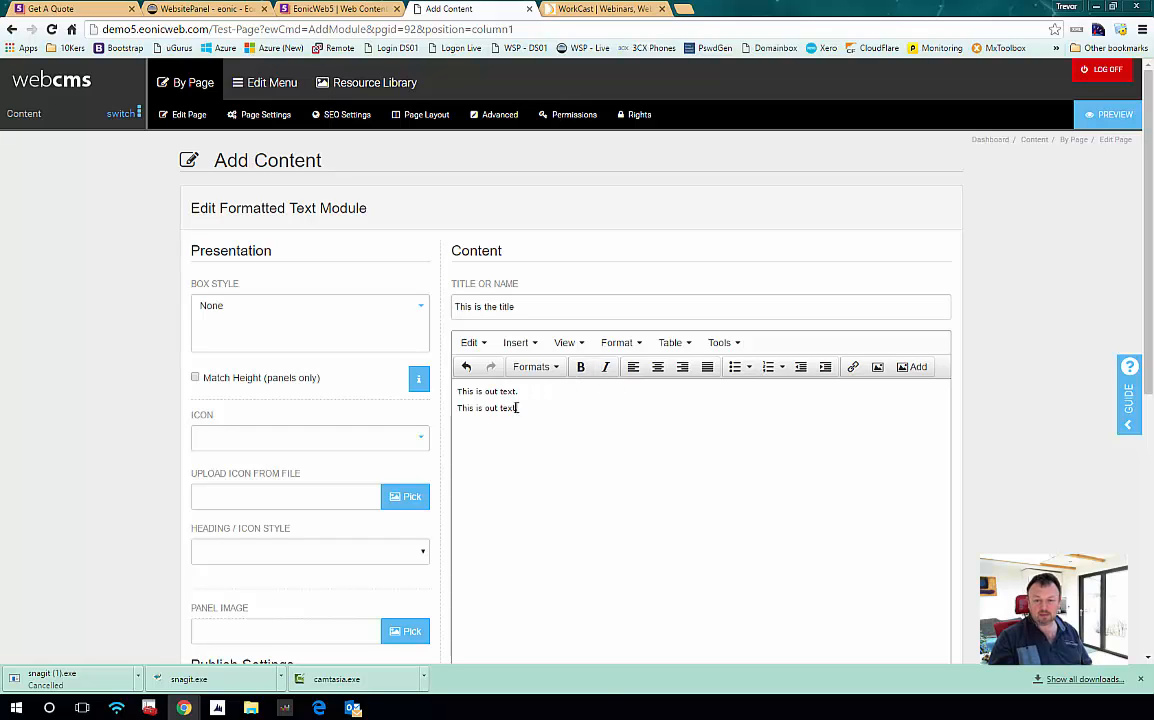
pyautogui.moveTo(517, 408); pyautogui.dragTo(446, 404)
pyautogui.click(580, 378)
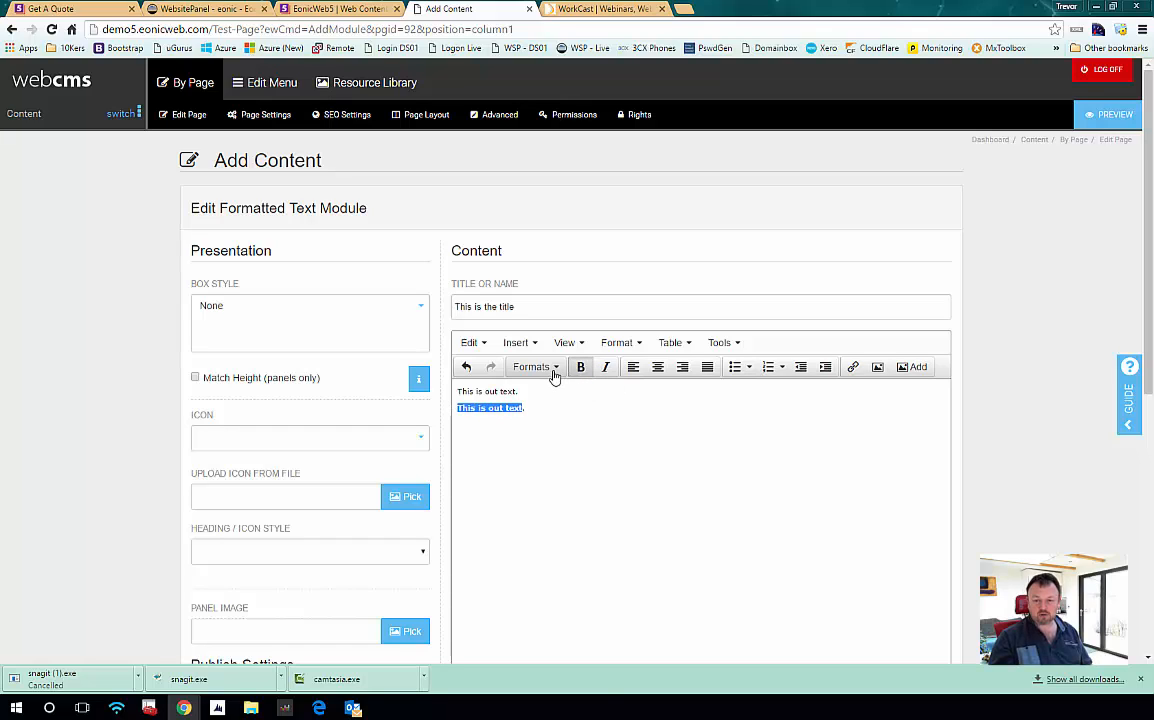
# Look over the text formats available for the bold line, such as headers and alignment, without applying any
pyautogui.click(554, 370)
pyautogui.moveTo(555, 392)
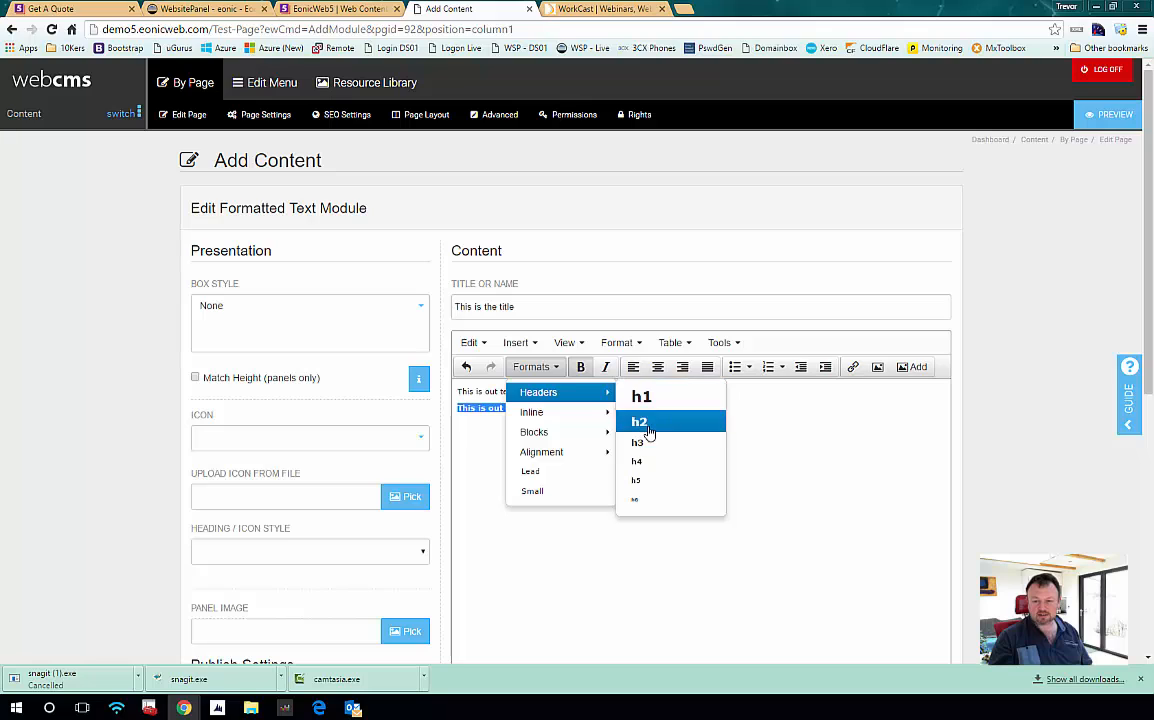
pyautogui.moveTo(573, 425)
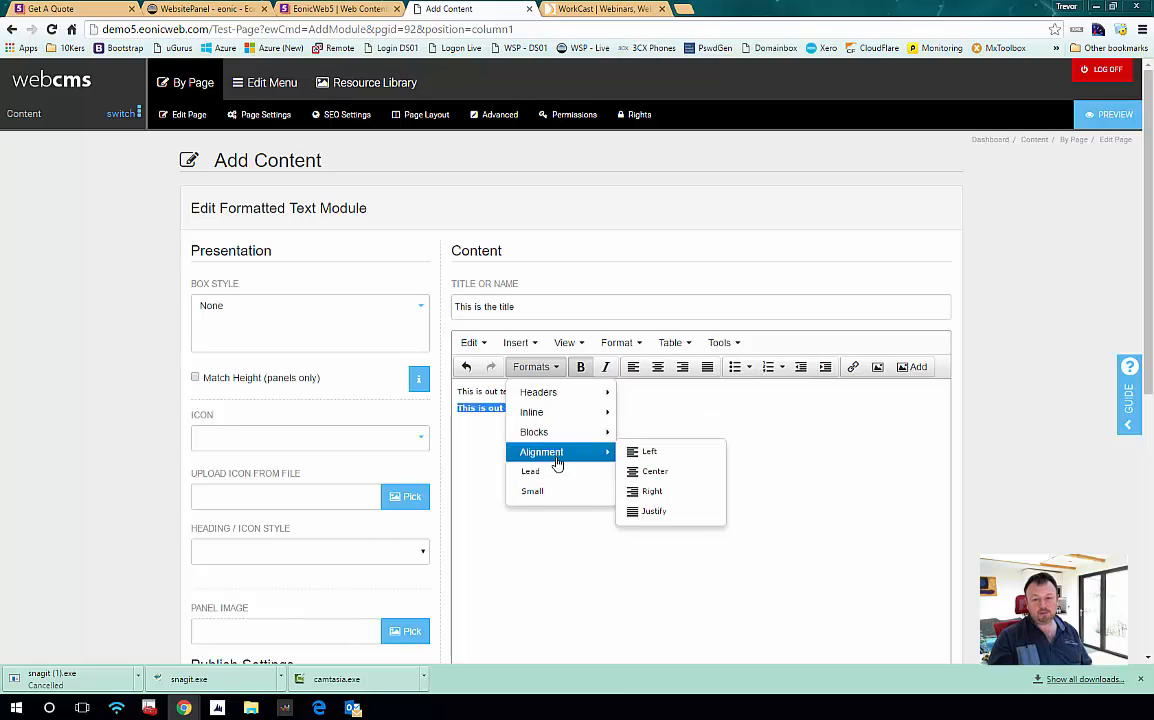
pyautogui.click(480, 453)
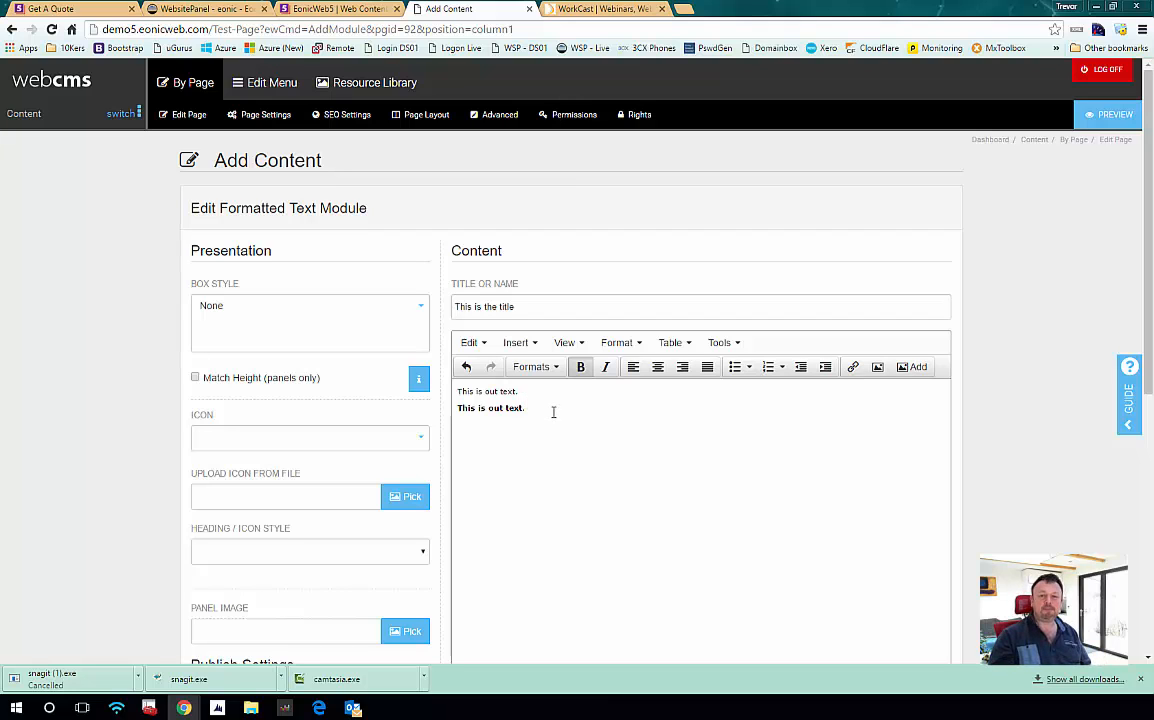
# Review the available box styles, from panels and alerts to wells and jumbotron, and set the module's box style to Default Box
pyautogui.scroll(-1, 553, 412)
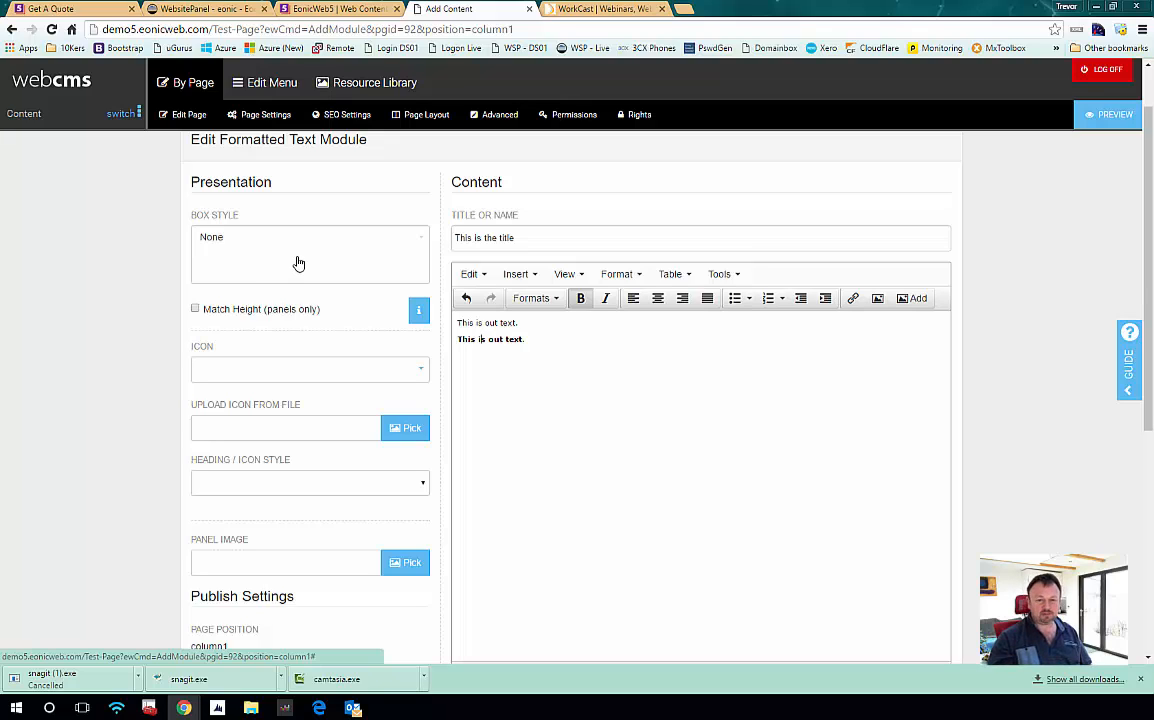
pyautogui.click(287, 255)
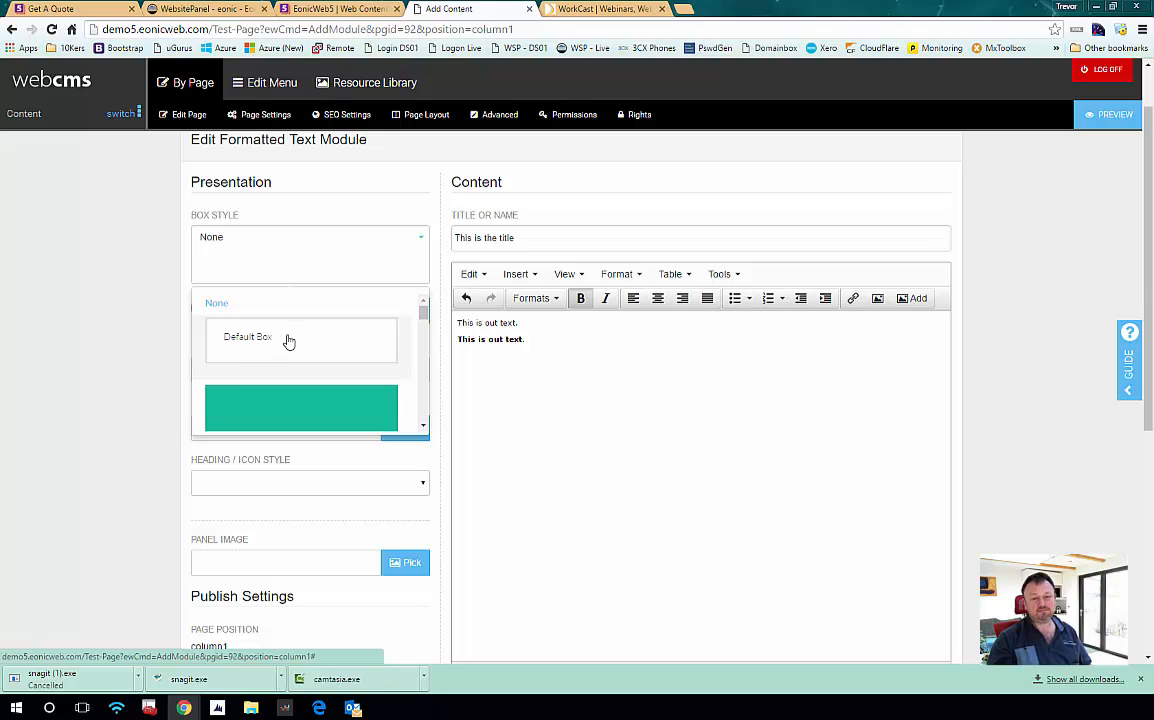
pyautogui.scroll(-5, 290, 345)
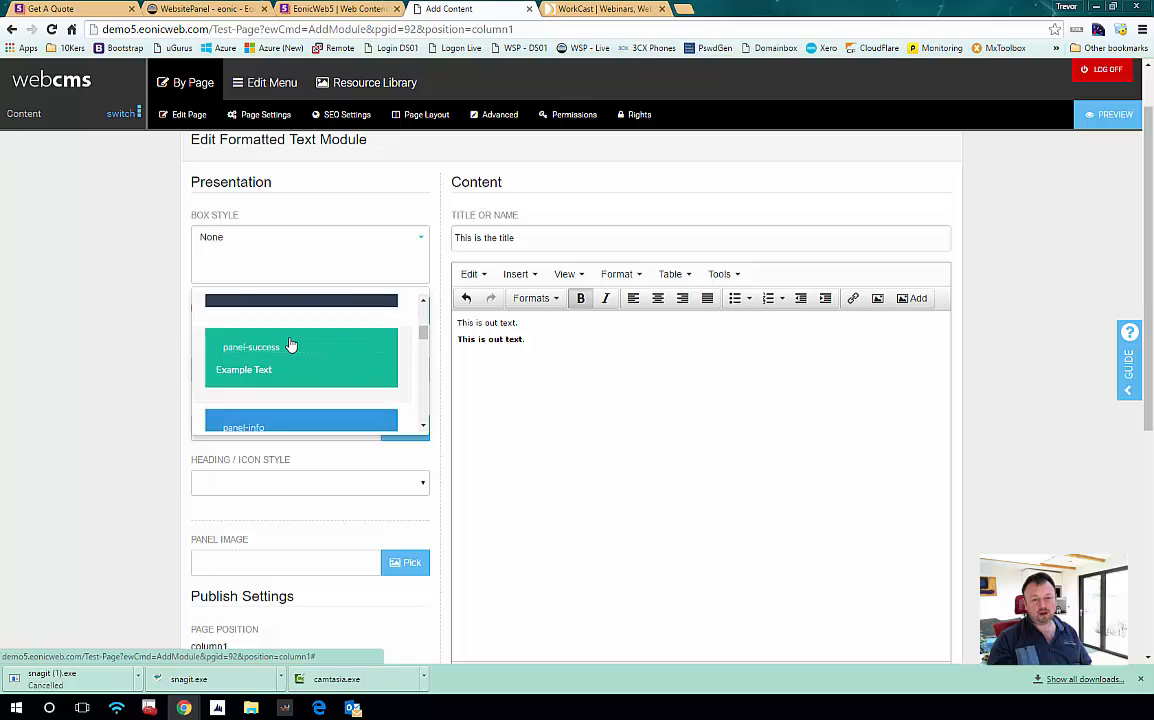
pyautogui.scroll(-6, 295, 352)
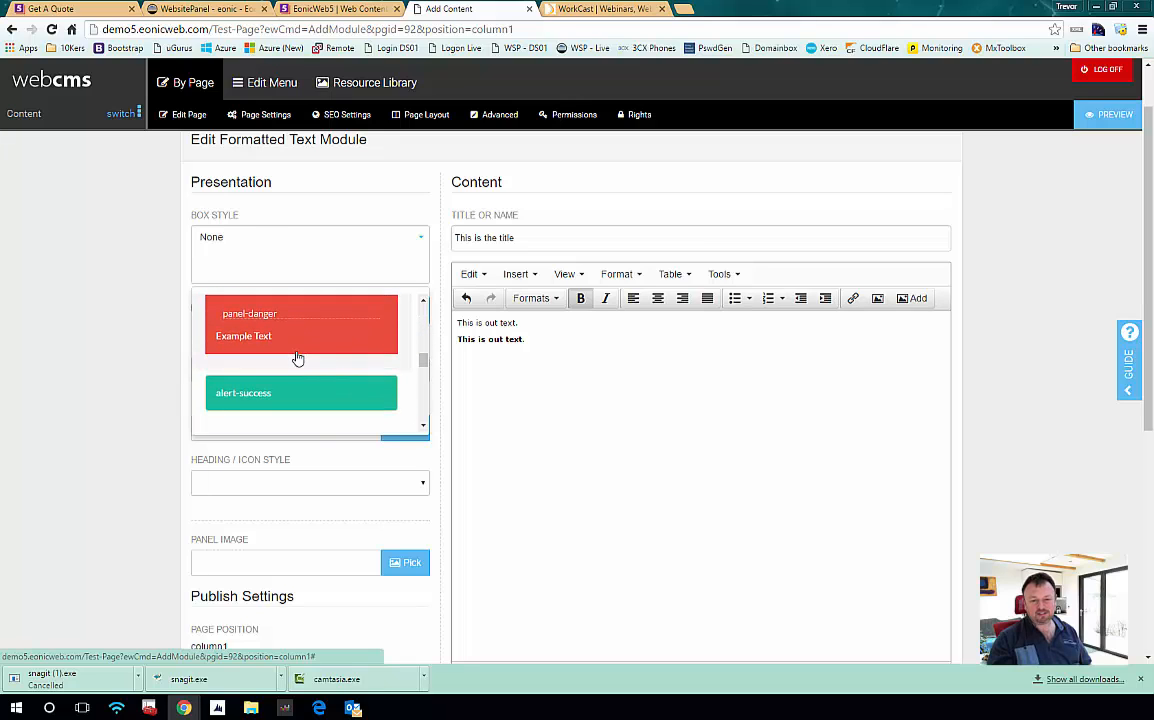
pyautogui.scroll(2, 297, 357)
pyautogui.scroll(-2, 297, 357)
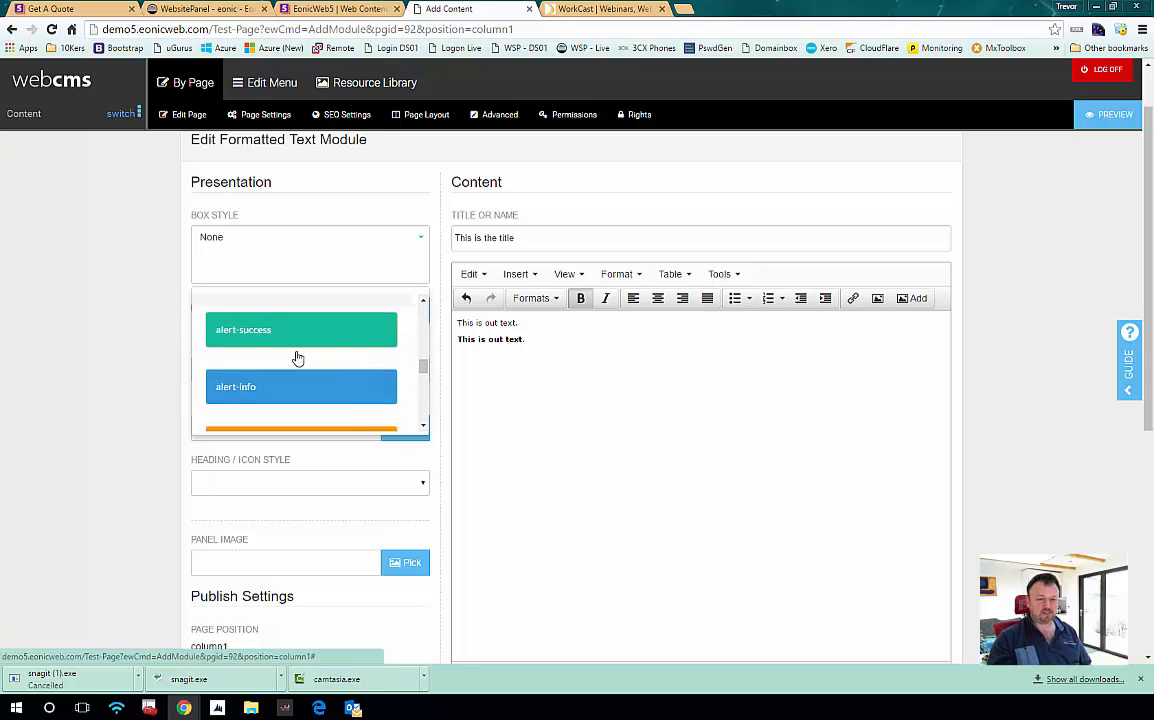
pyautogui.scroll(-3, 297, 357)
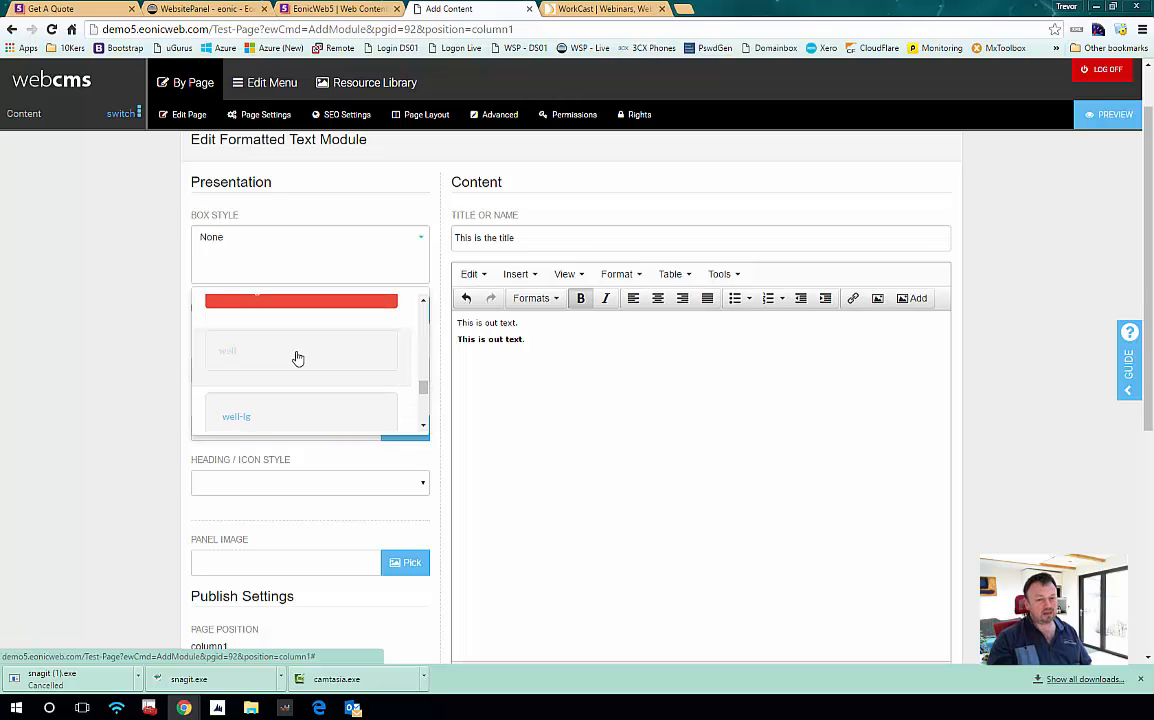
pyautogui.scroll(-2, 297, 357)
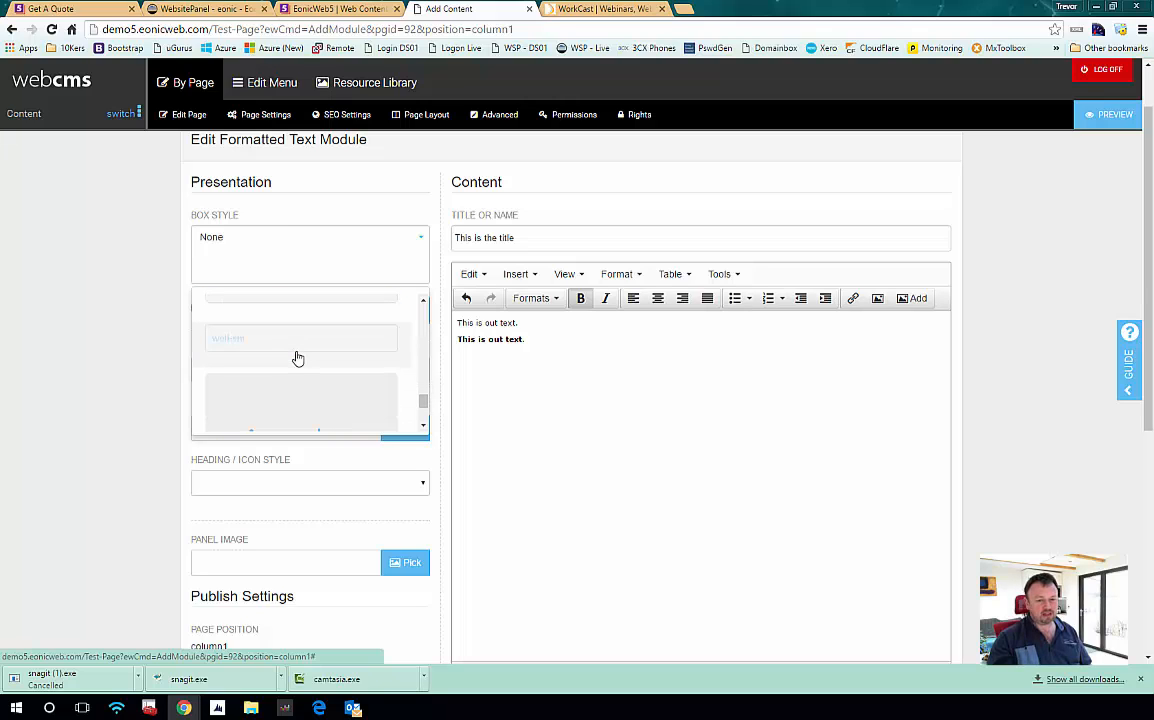
pyautogui.scroll(-2, 297, 357)
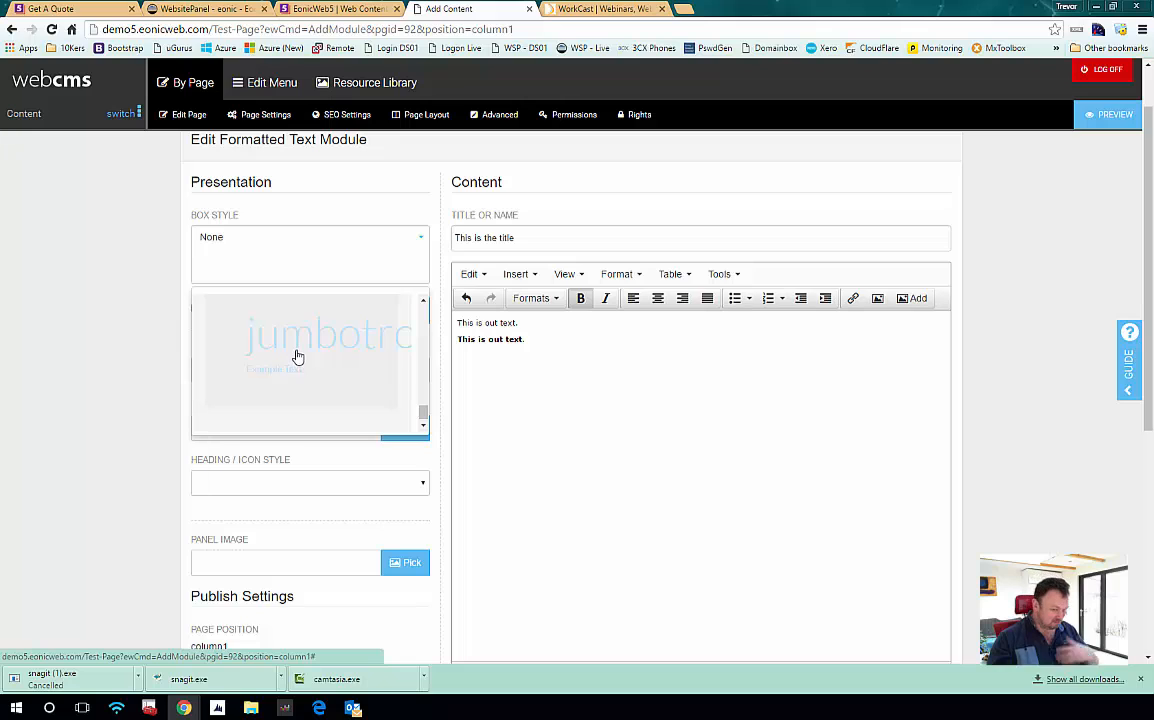
pyautogui.scroll(5, 310, 340)
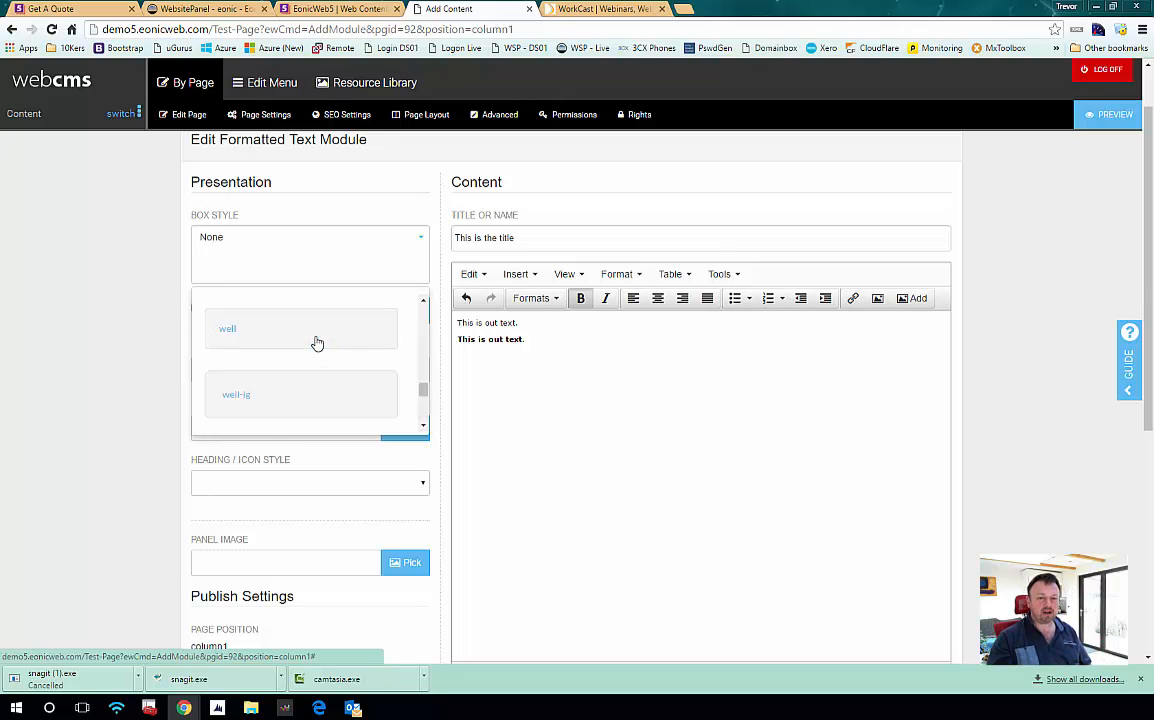
pyautogui.scroll(3, 310, 340)
pyautogui.click(294, 337)
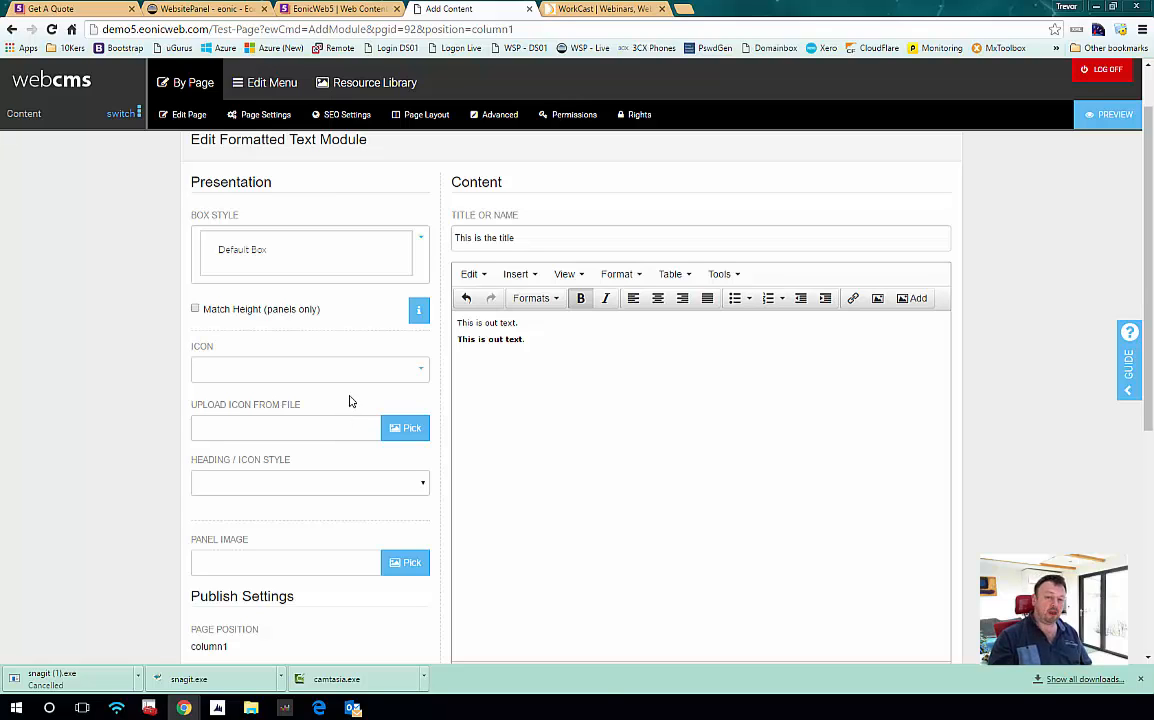
# Give the text module a check mark icon and set its heading/icon style to Left
pyautogui.click(420, 374)
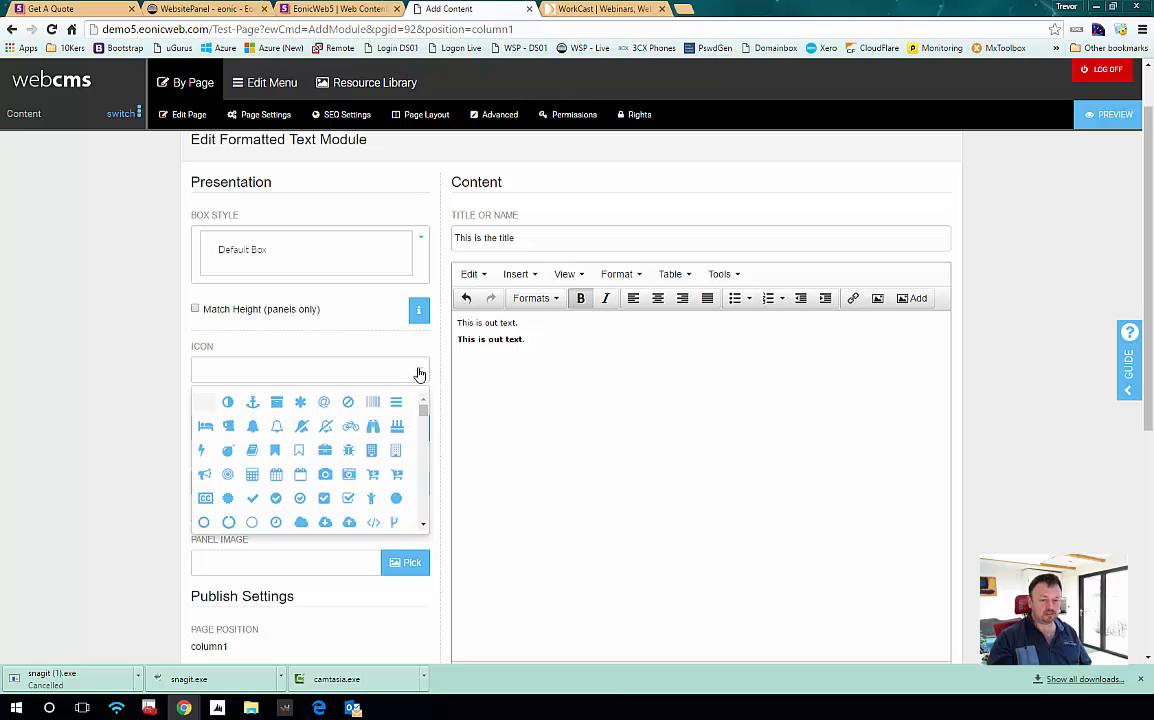
pyautogui.click(252, 498)
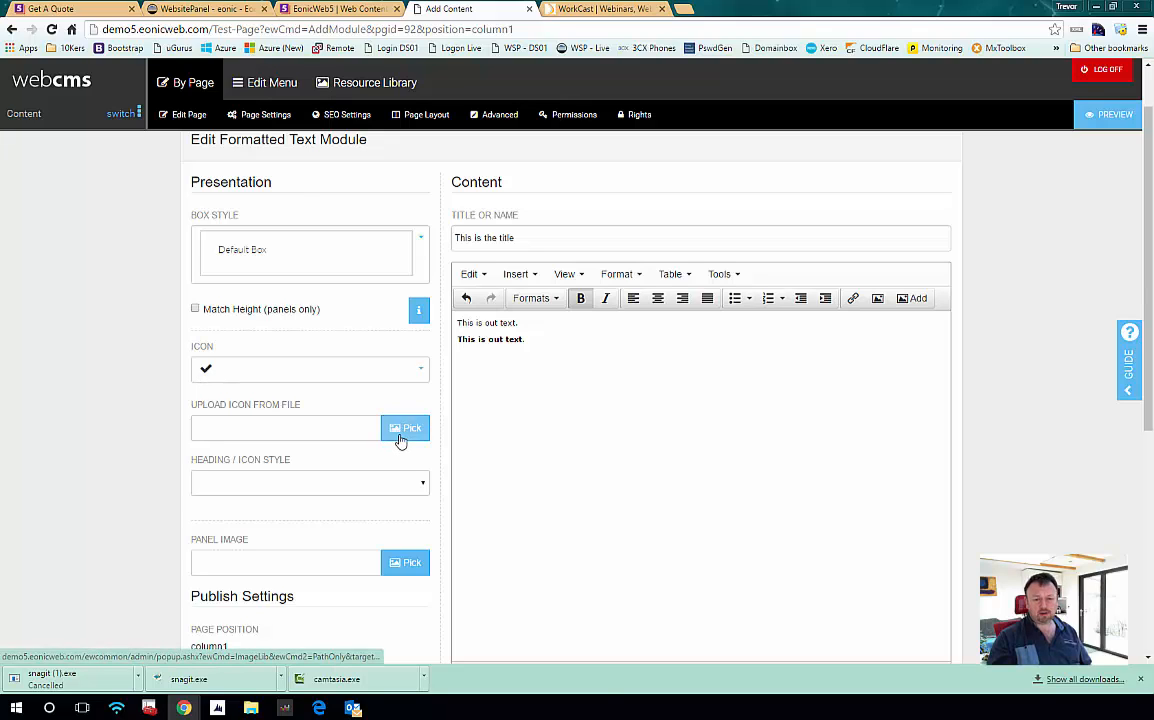
pyautogui.click(338, 486)
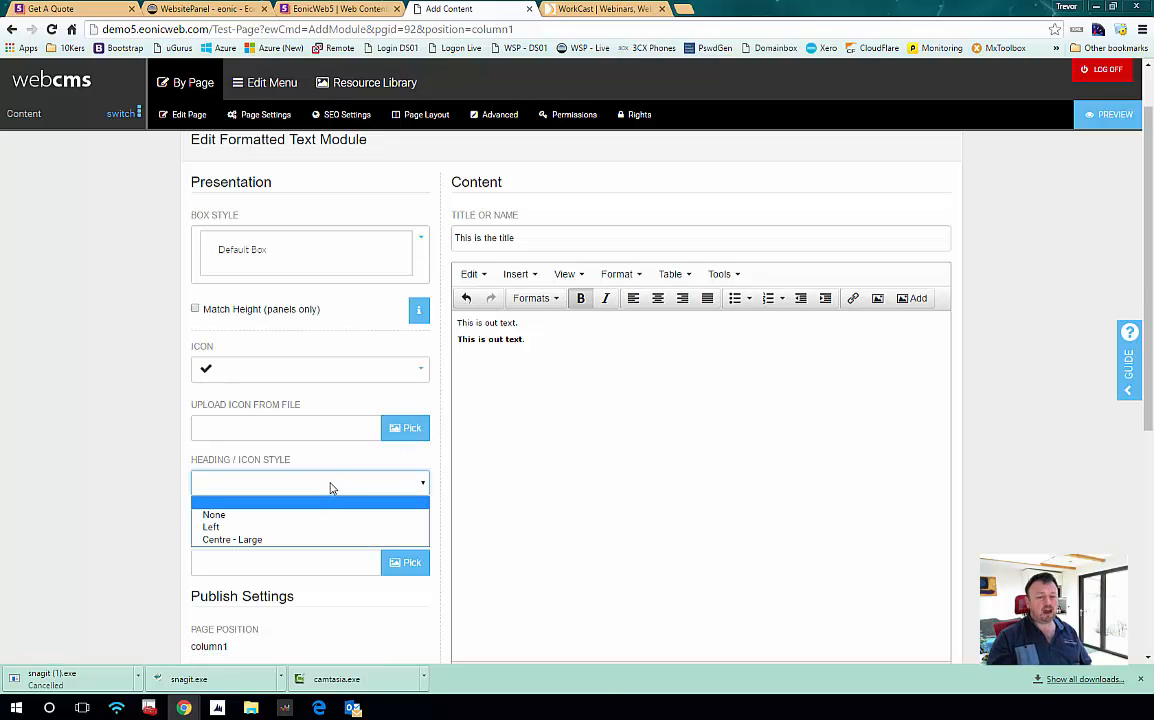
pyautogui.click(279, 527)
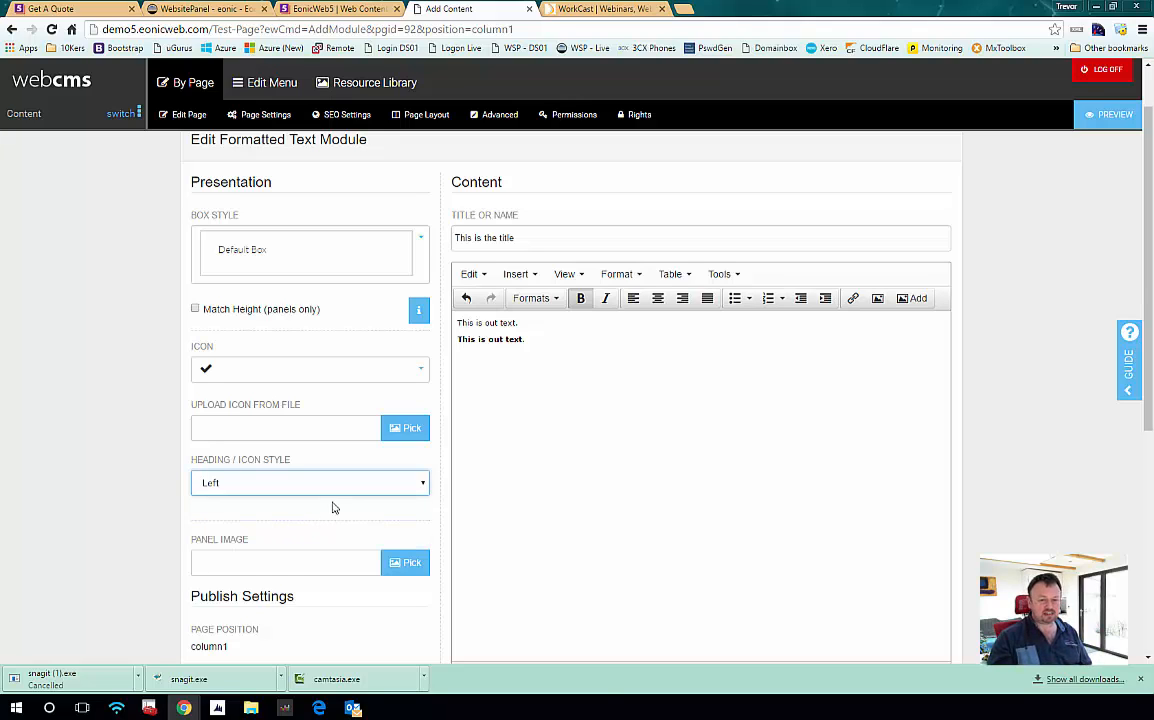
# Link the text module to the Events page with the footer link text "Click here for more" and save the module
pyautogui.scroll(-5, 336, 508)
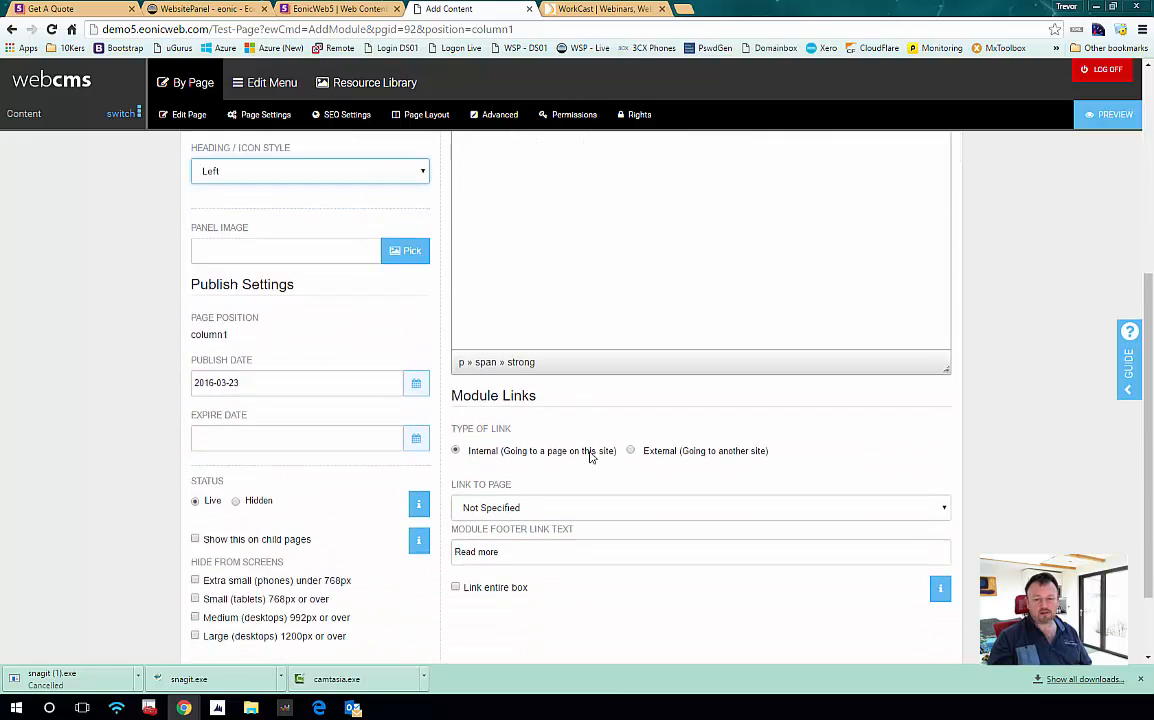
pyautogui.scroll(4, 569, 285)
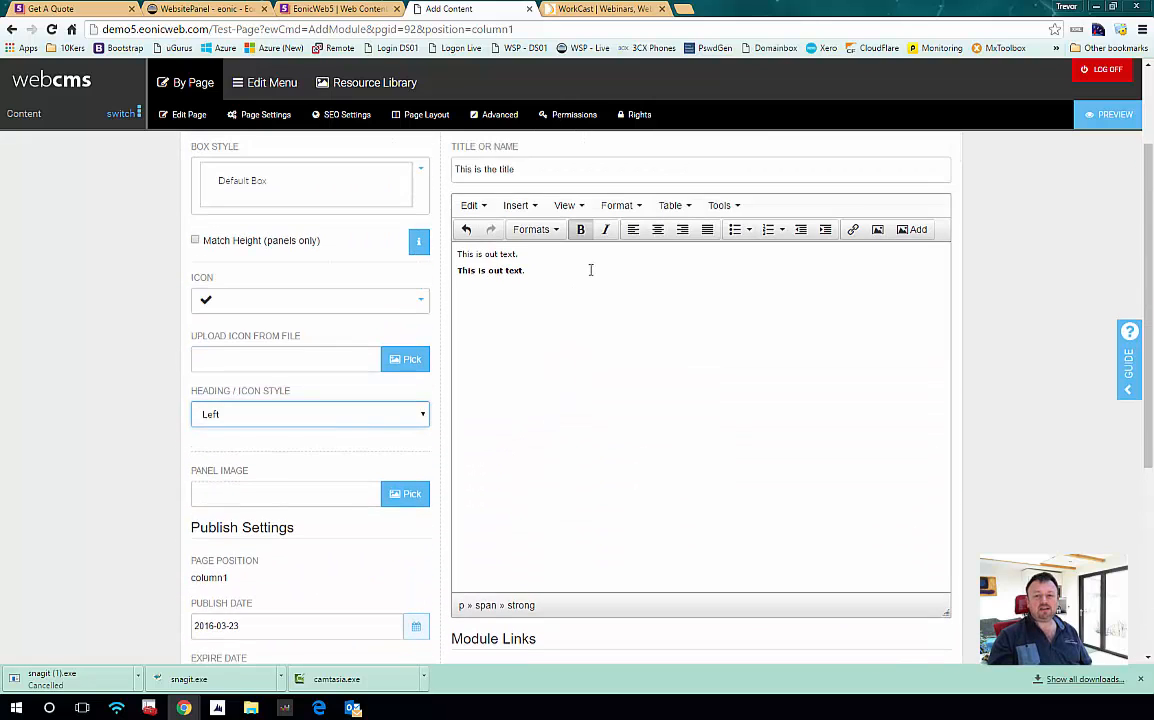
pyautogui.scroll(-4, 617, 420)
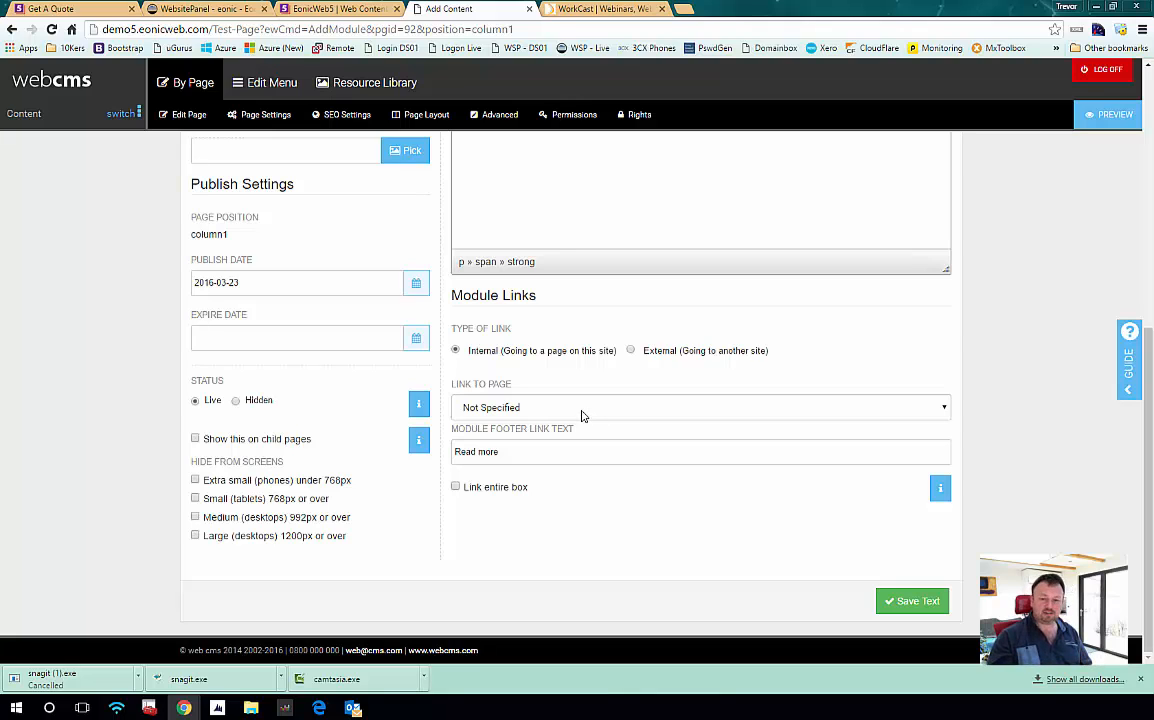
pyautogui.click(583, 410)
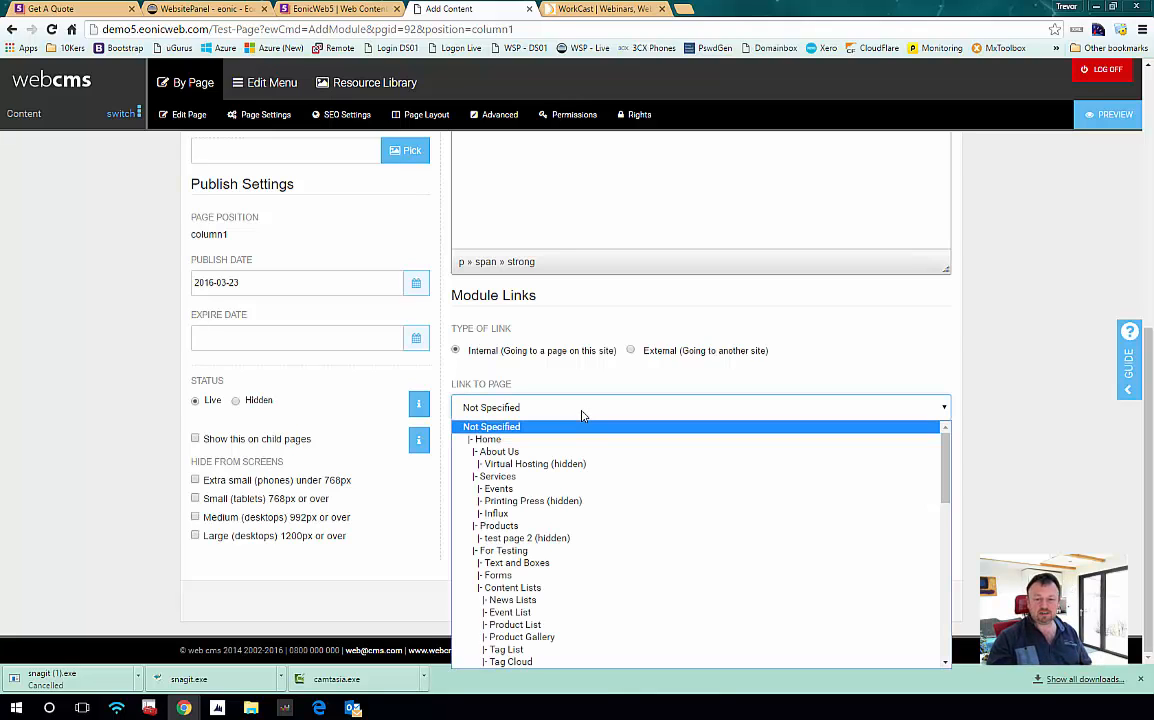
pyautogui.click(500, 488)
pyautogui.click(532, 453)
pyautogui.moveTo(532, 455); pyautogui.dragTo(456, 453)
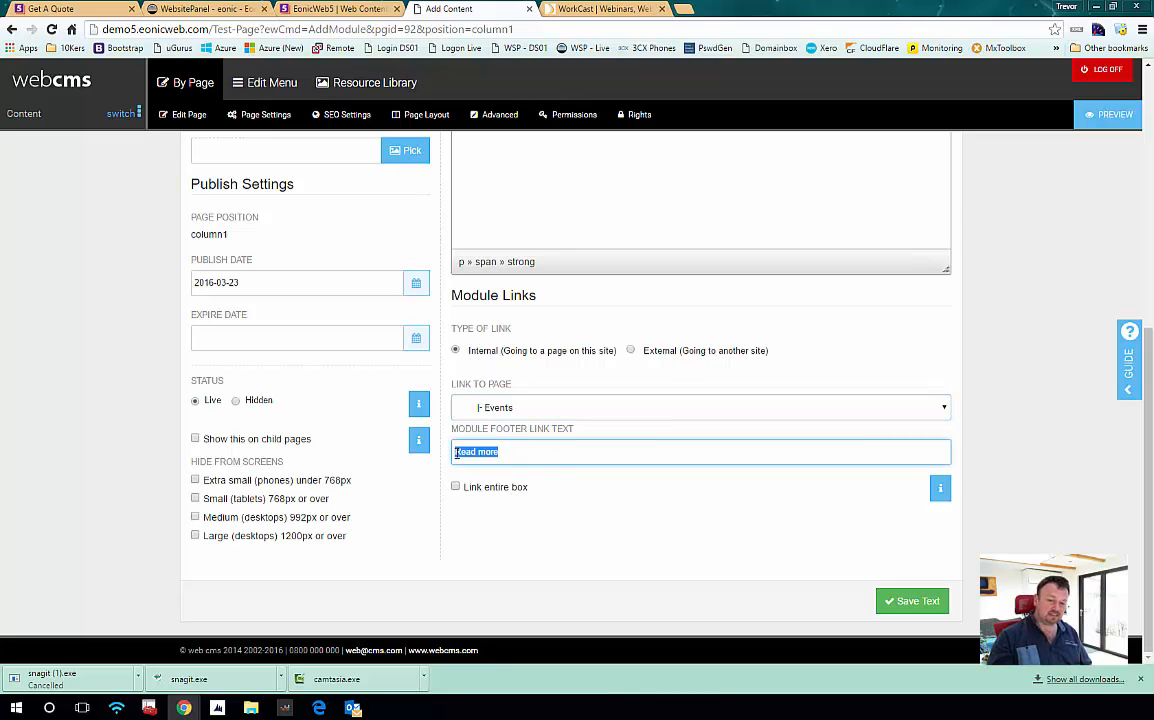
pyautogui.press('BackSpace')
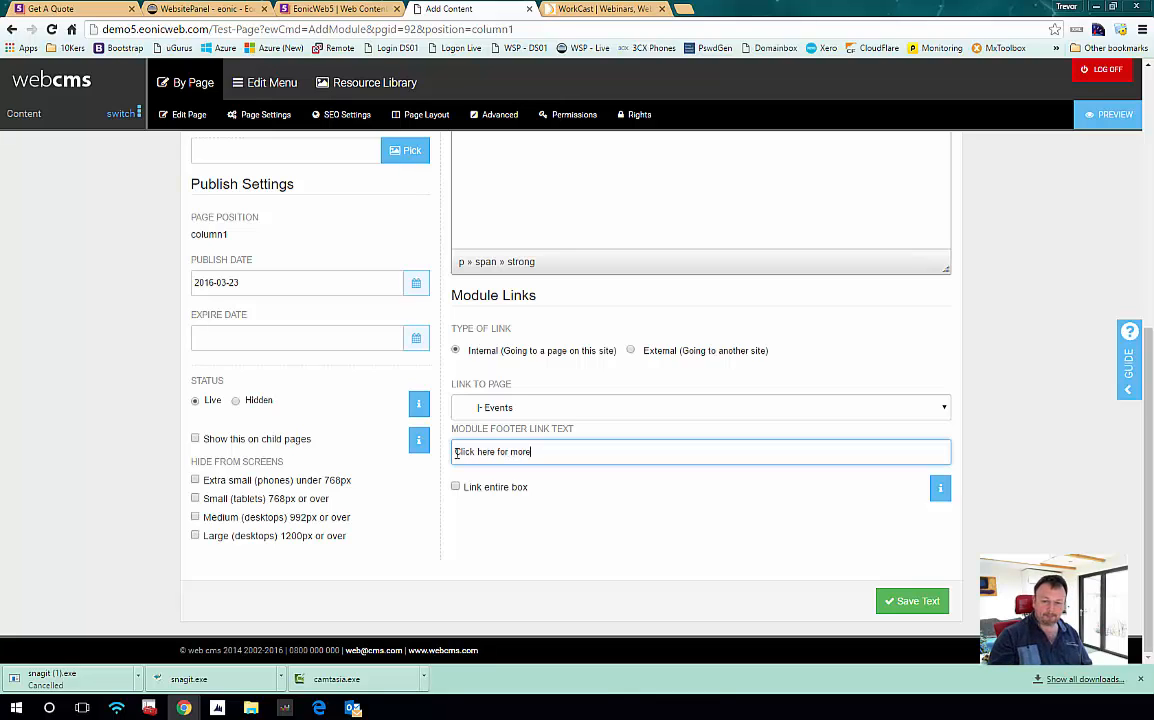
pyautogui.click(934, 612)
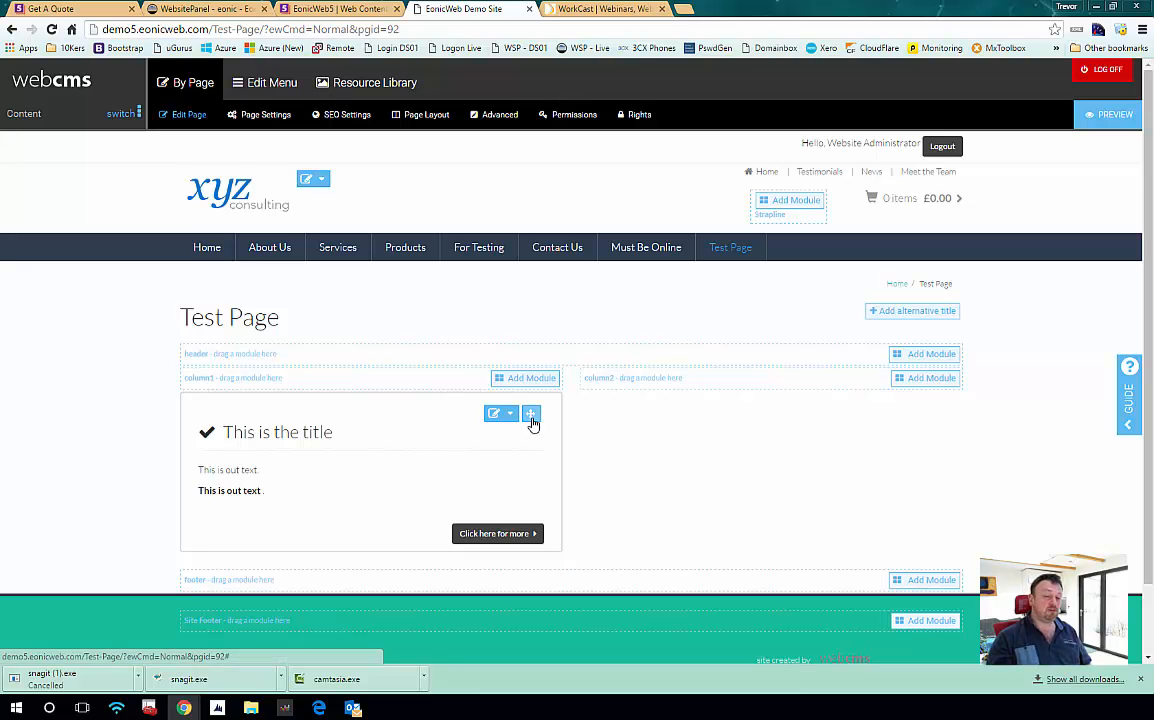
# Move the text module from column 1 to column 2 and back to column 1
pyautogui.moveTo(531, 414); pyautogui.dragTo(624, 401)
pyautogui.moveTo(760, 388); pyautogui.dragTo(801, 386)
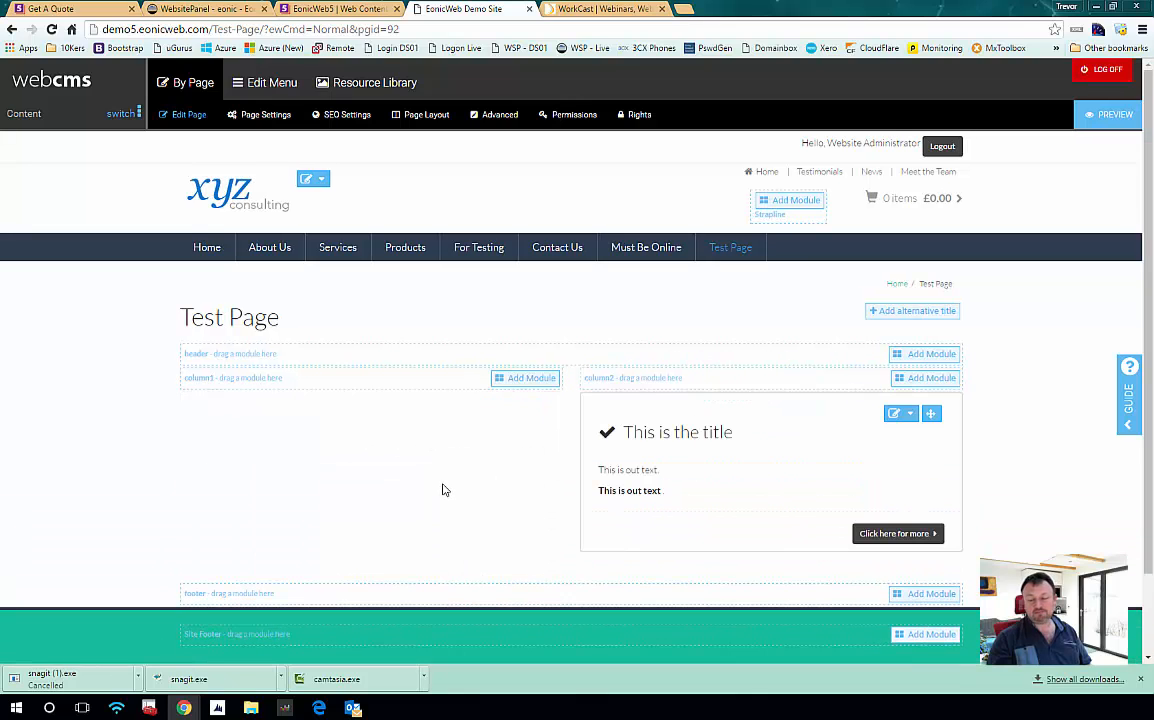
pyautogui.moveTo(929, 414); pyautogui.dragTo(433, 376)
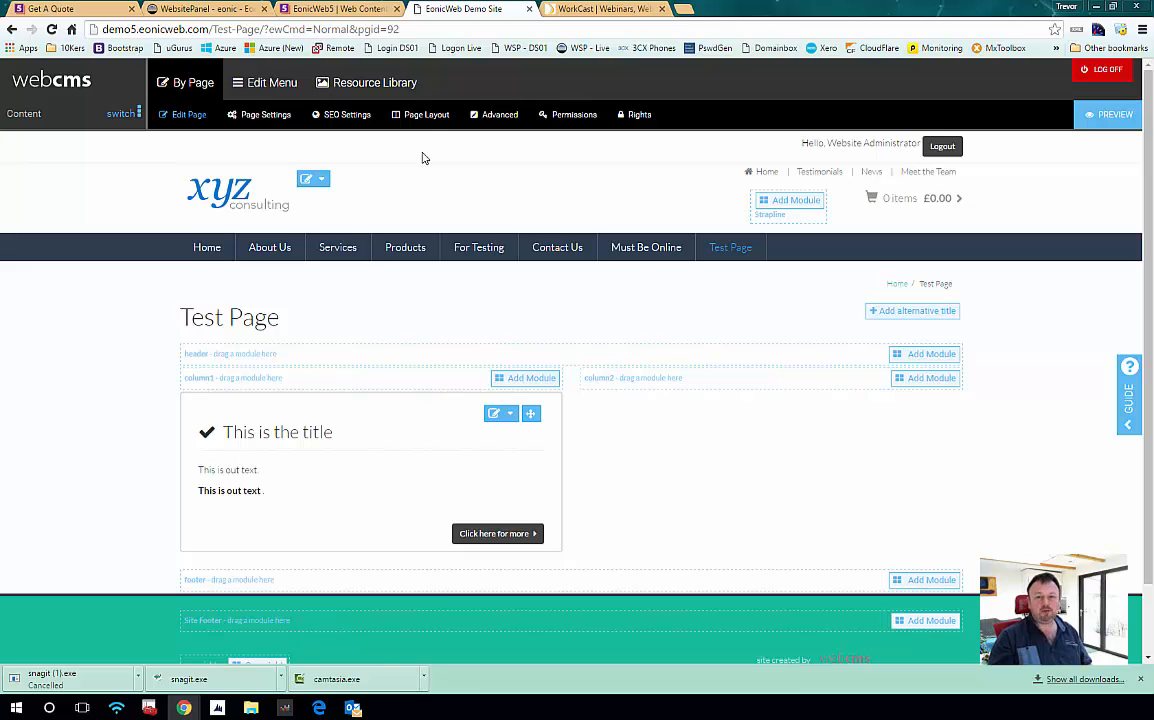
# Switch the page layout to Modules 3 columns and move the text module into column 3
pyautogui.click(425, 118)
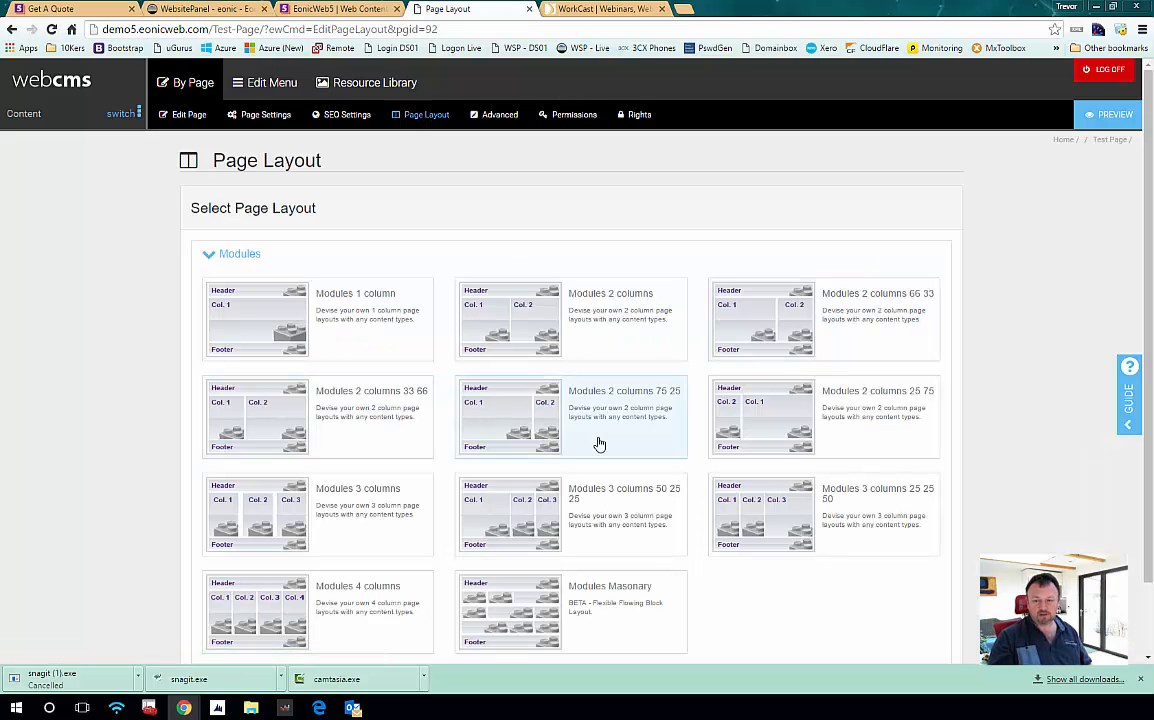
pyautogui.click(232, 519)
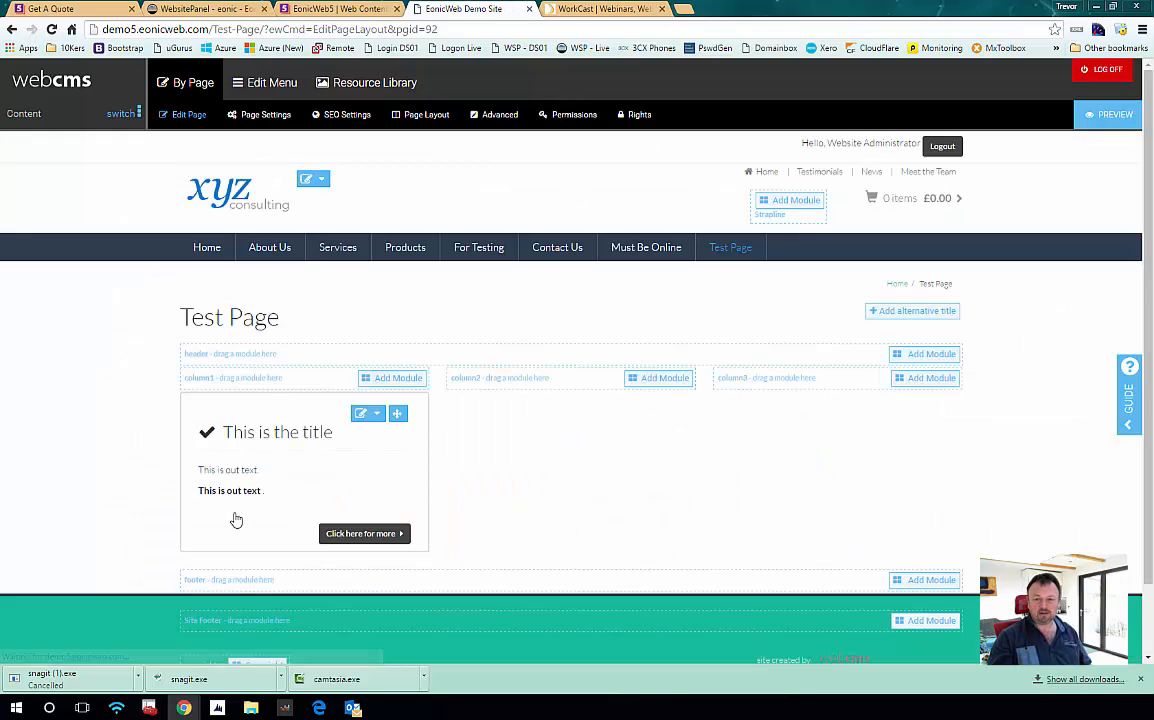
pyautogui.moveTo(397, 413); pyautogui.dragTo(866, 383)
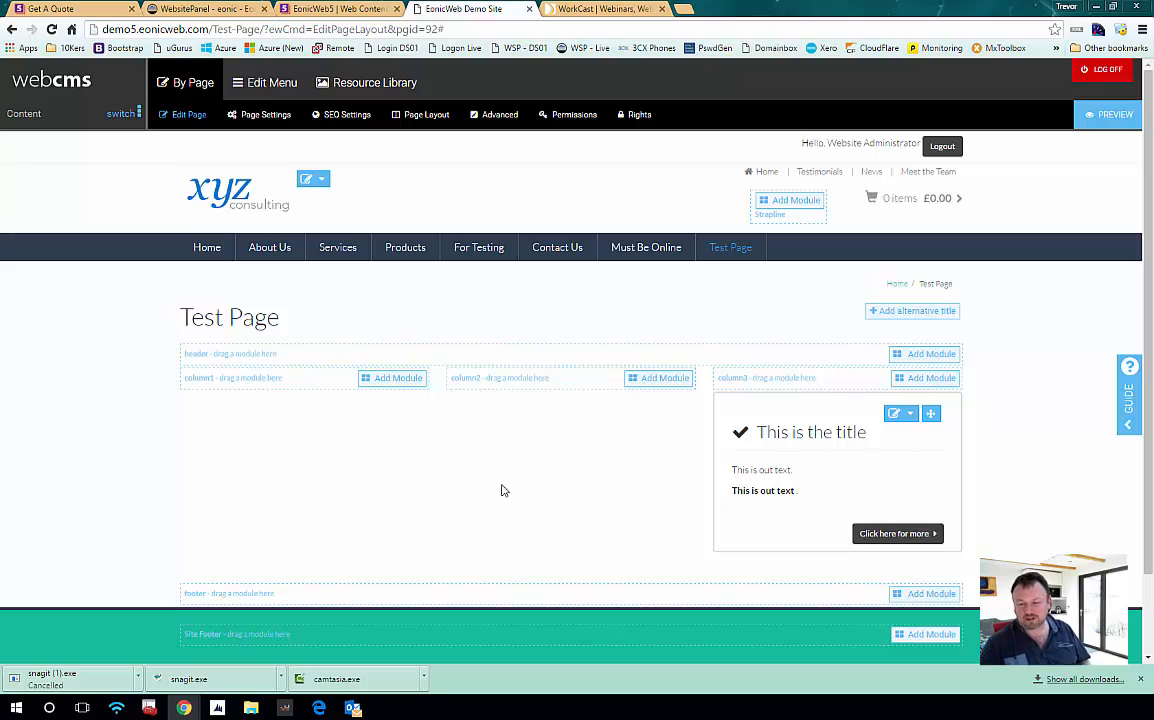
# Add a News Articles List module to column 1, title it "Latest News" and set its box style to Default Box
pyautogui.click(390, 385)
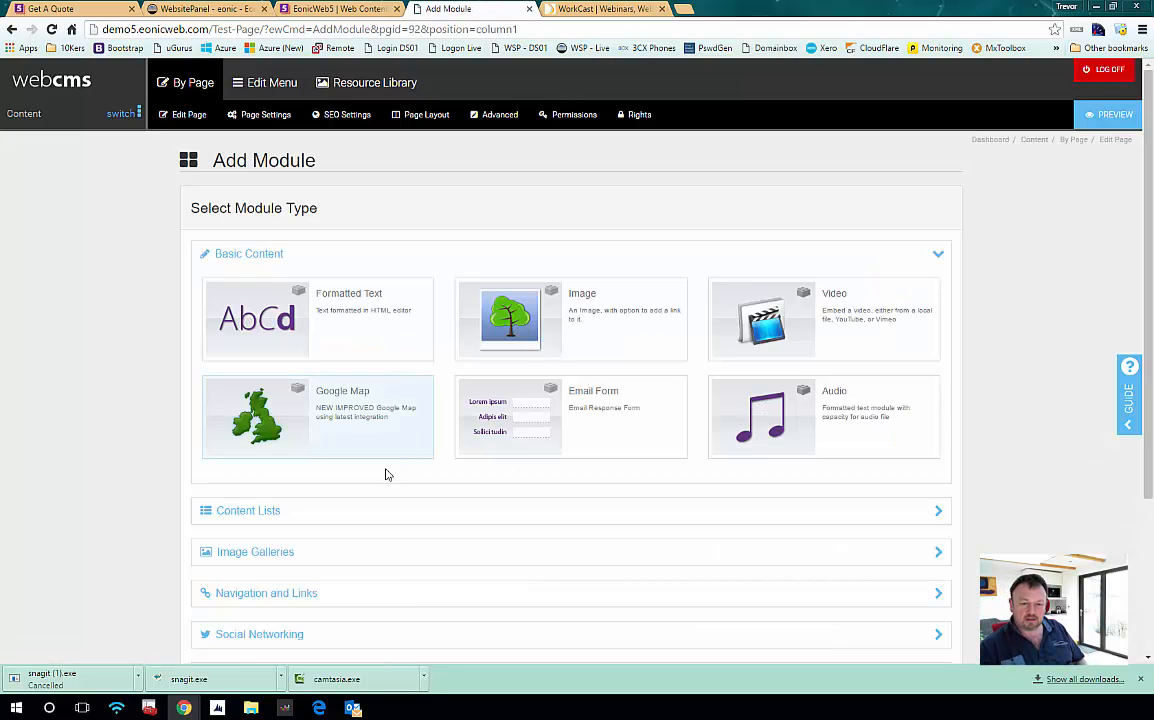
pyautogui.click(322, 511)
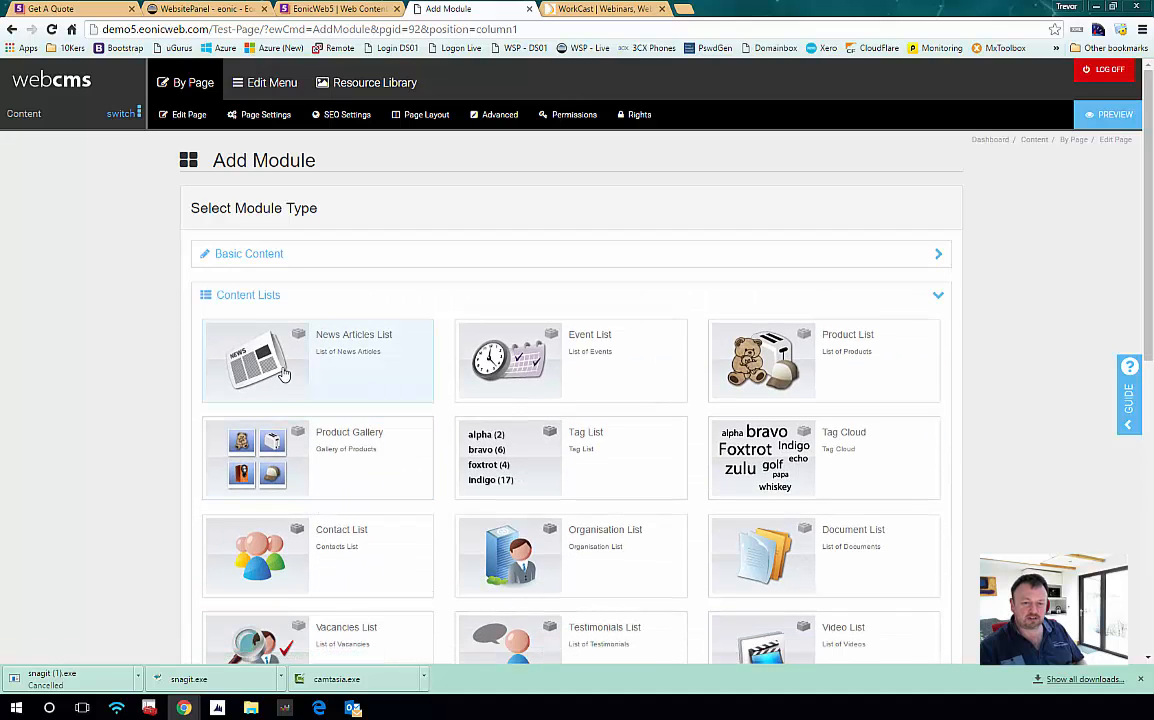
pyautogui.click(284, 372)
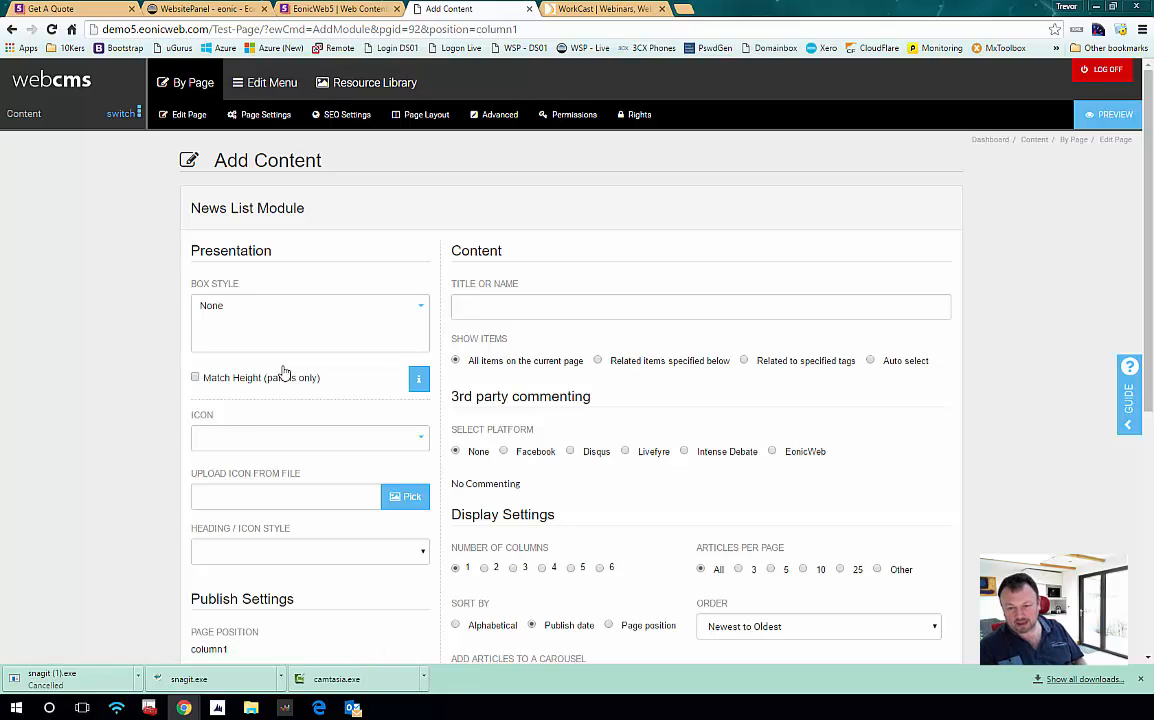
pyautogui.click(488, 314)
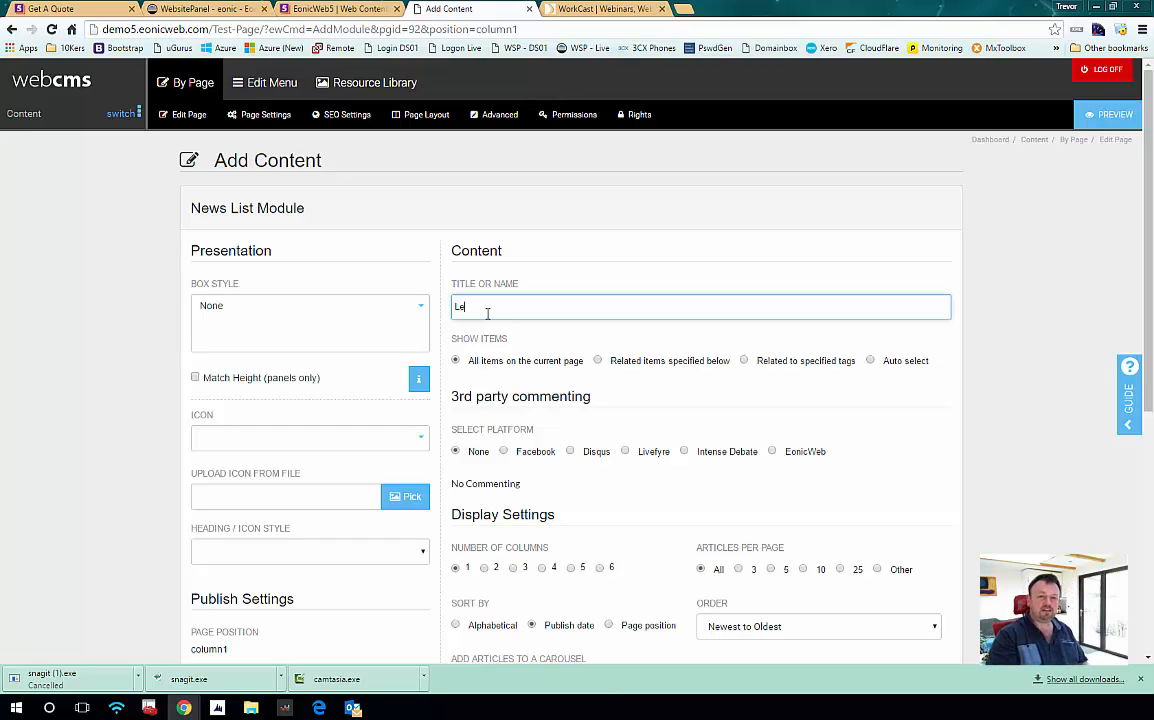
pyautogui.write('Latest')
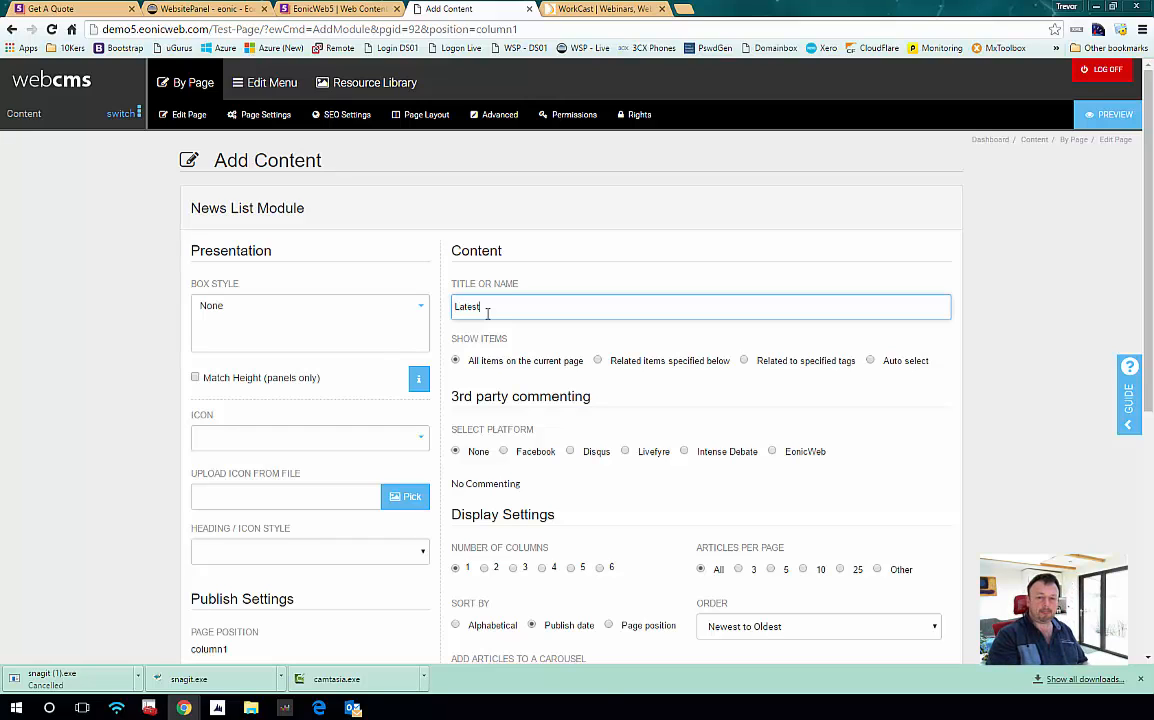
pyautogui.write(' News')
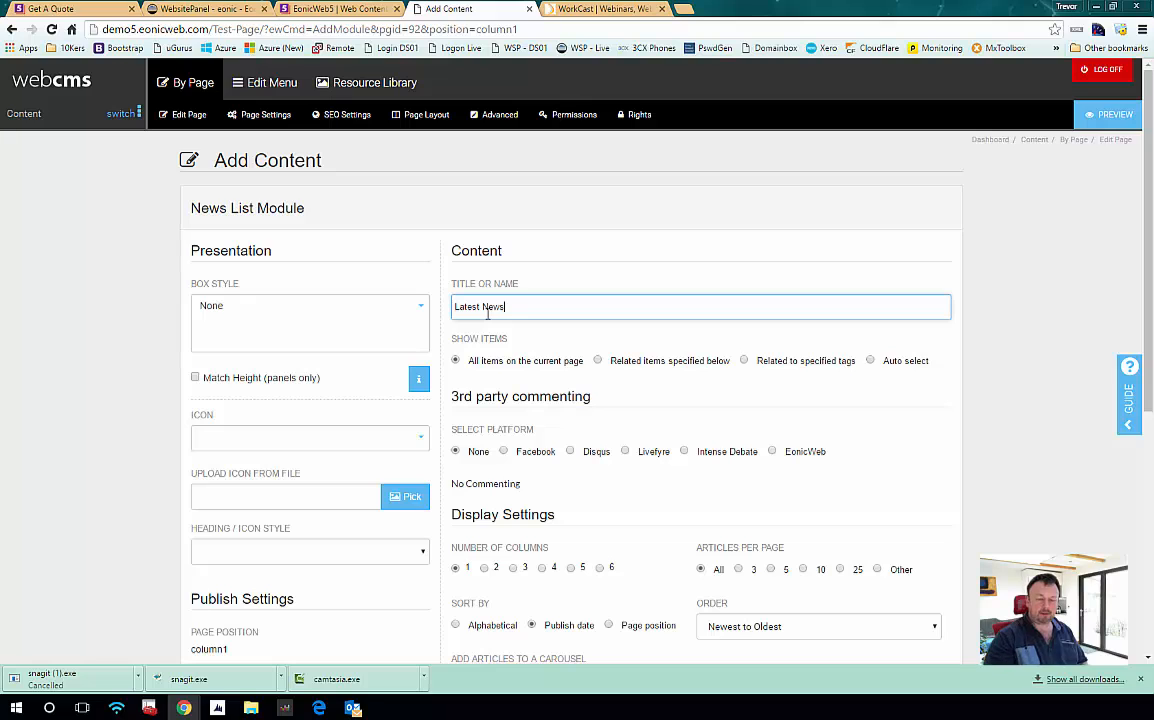
pyautogui.click(347, 322)
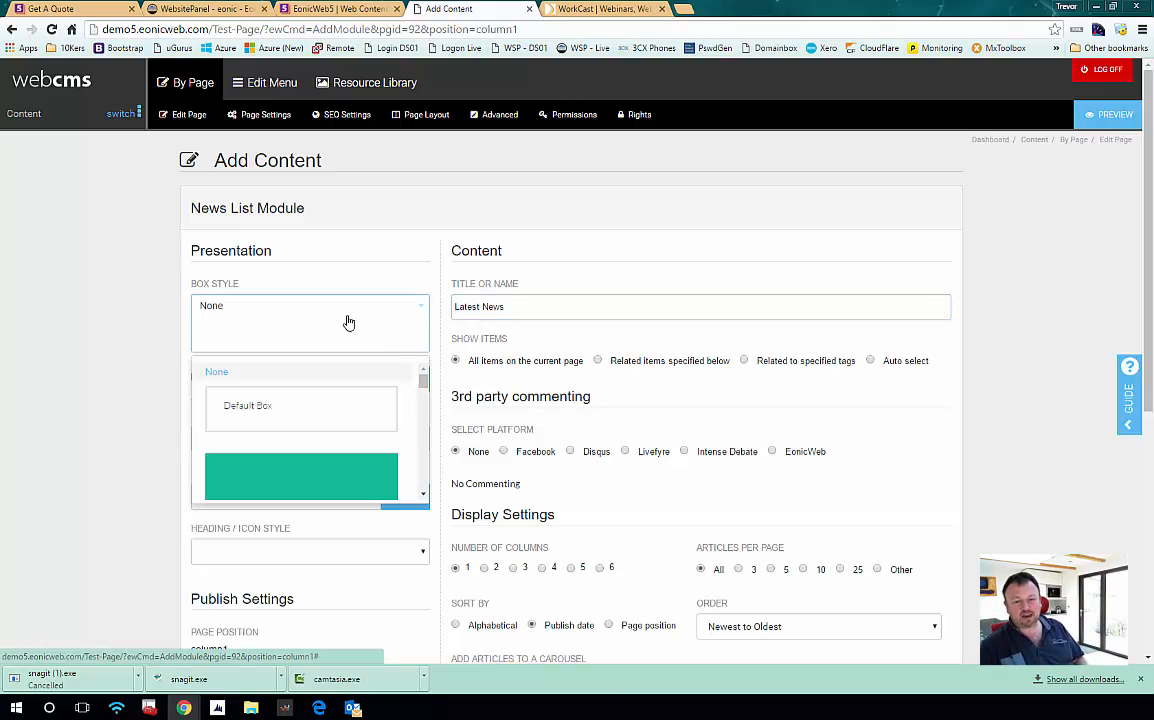
pyautogui.click(325, 404)
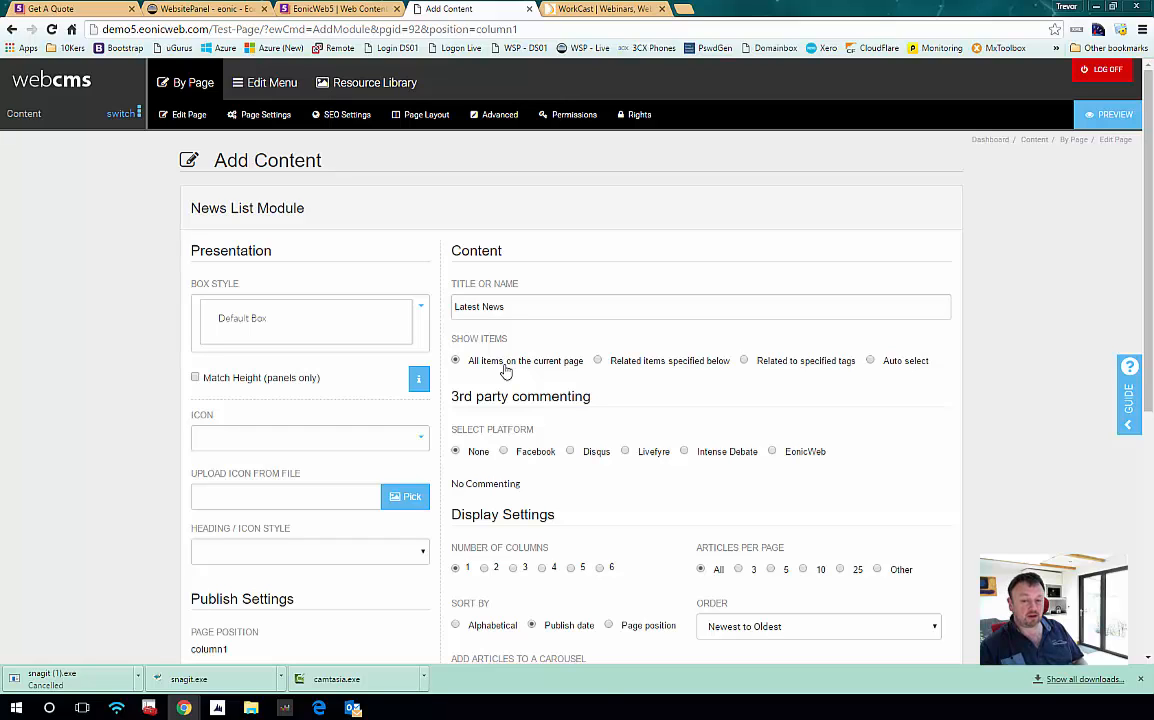
# Try the related items, specified tags and auto select options for the shown news, returning to all items on the current page
pyautogui.click(636, 366)
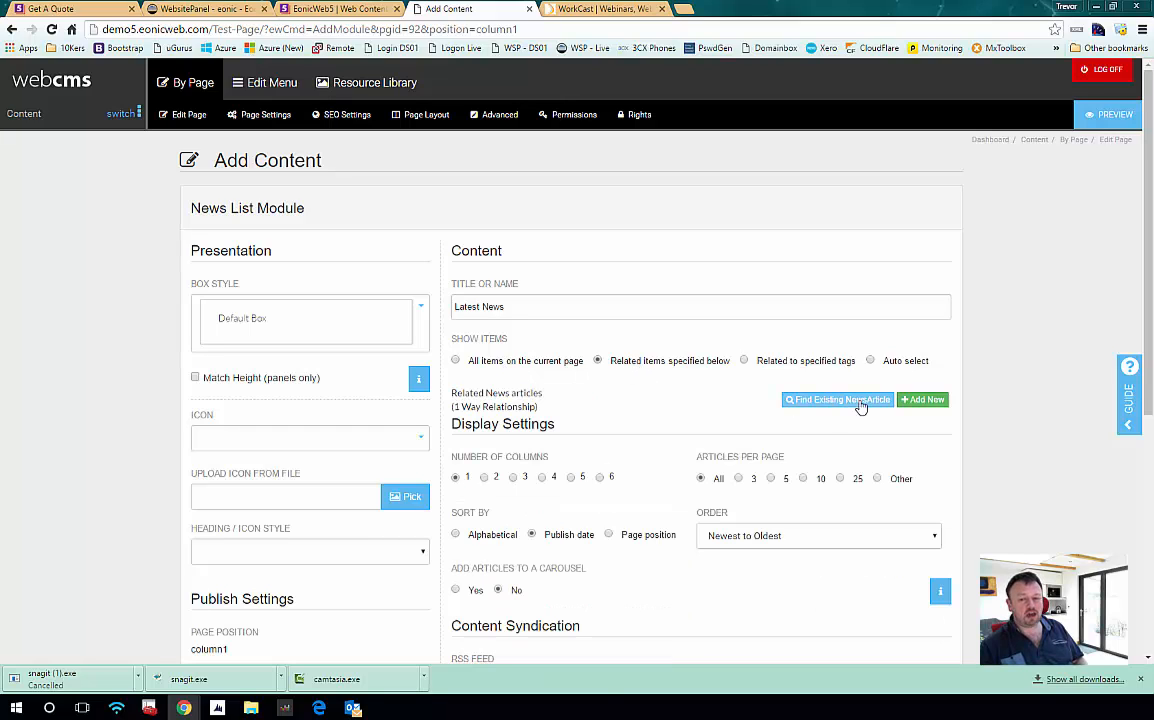
pyautogui.click(786, 366)
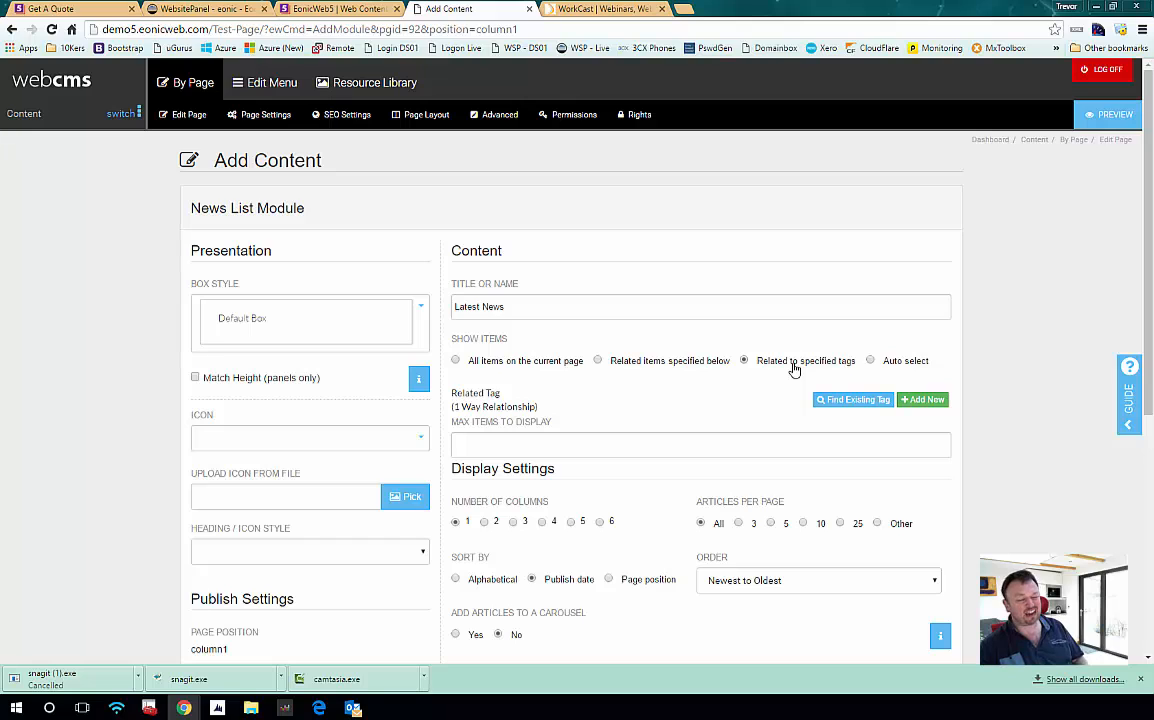
pyautogui.click(886, 364)
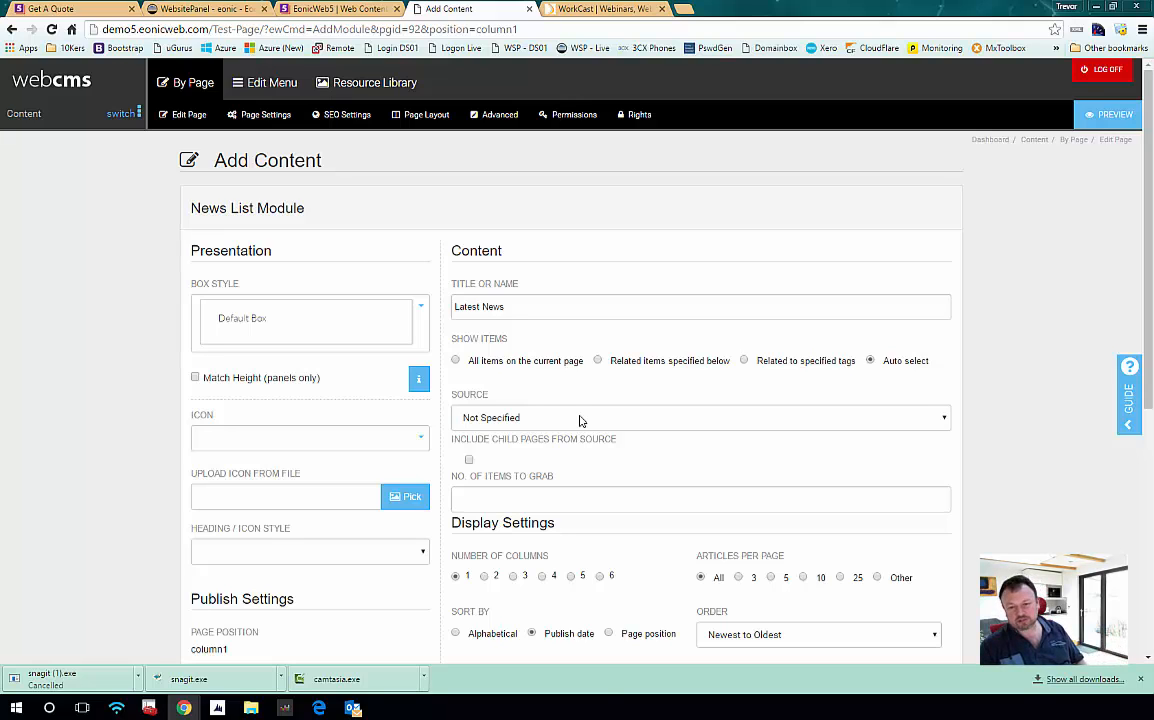
pyautogui.click(509, 366)
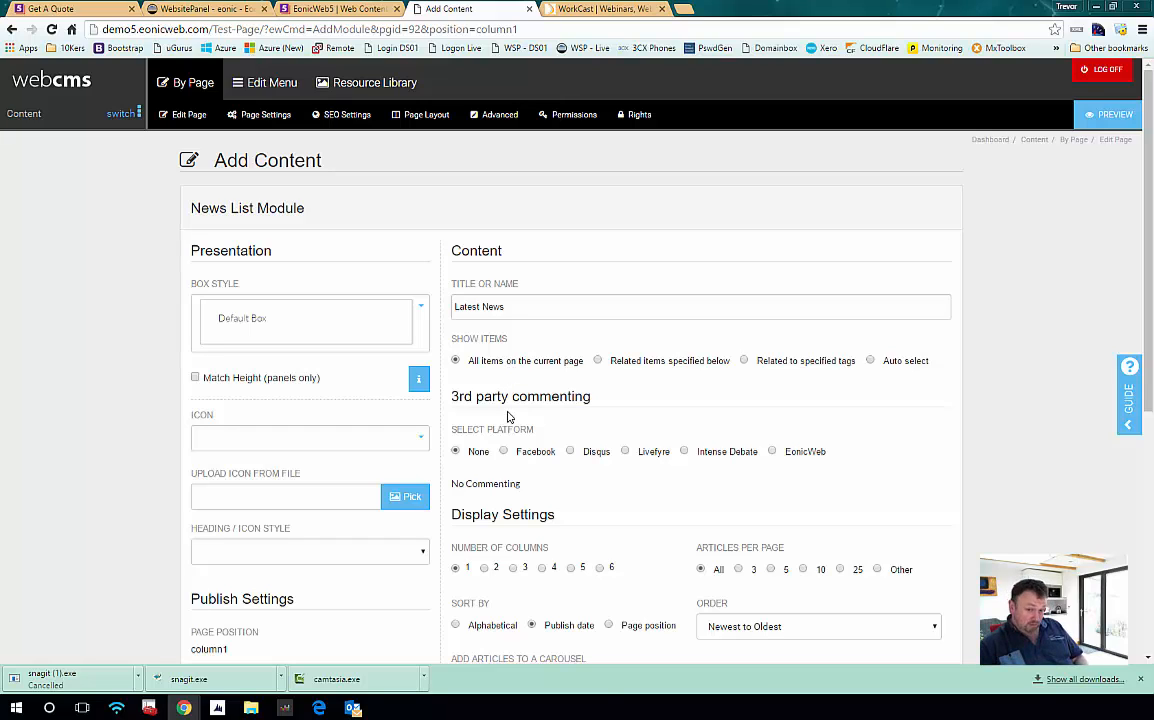
# Try showing 5 articles per page in the news list, then set it back to All
pyautogui.scroll(-2, 508, 405)
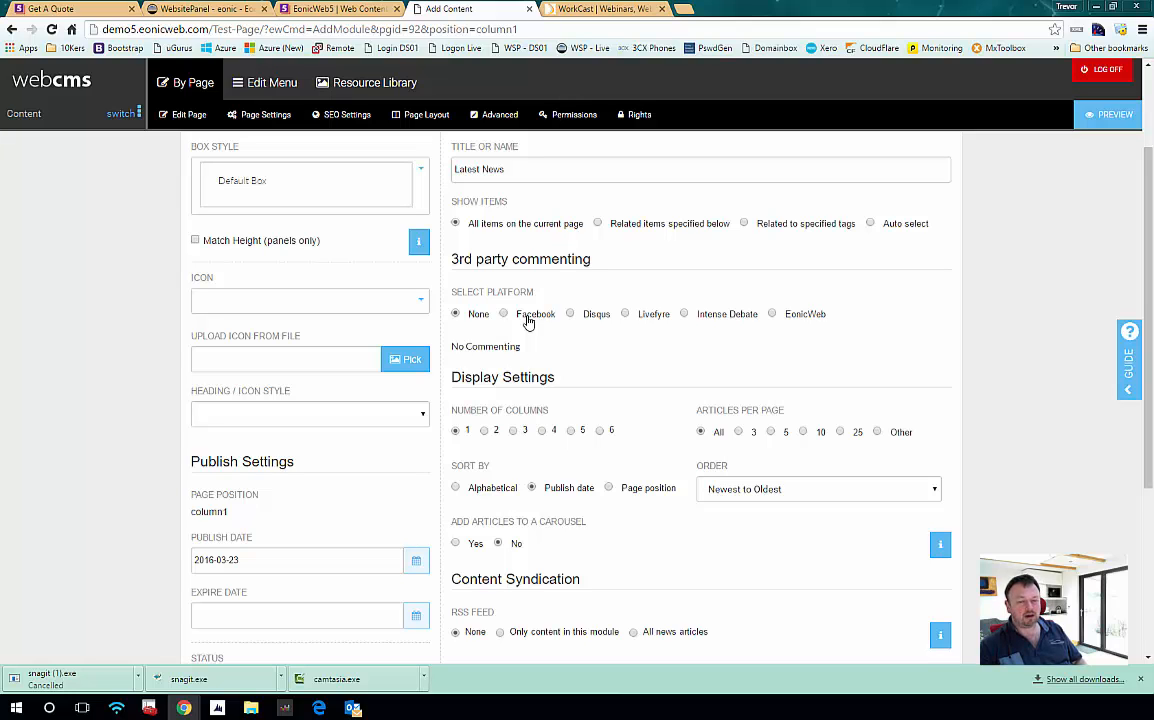
pyautogui.scroll(-1, 490, 370)
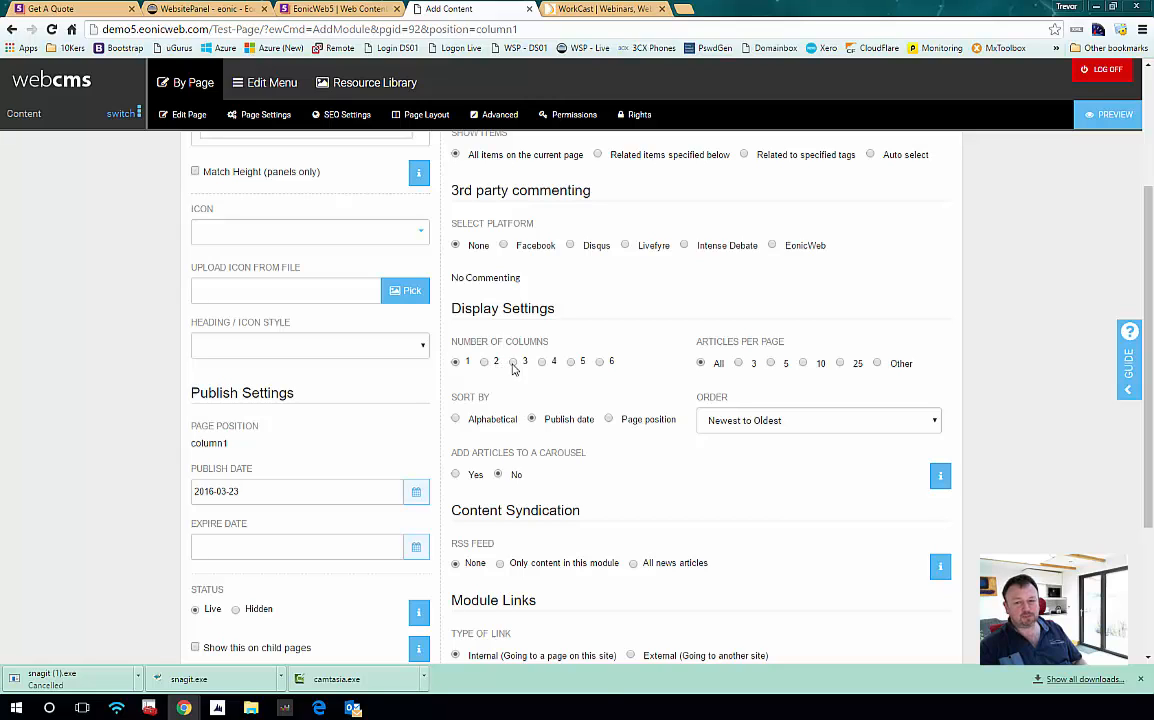
pyautogui.click(770, 364)
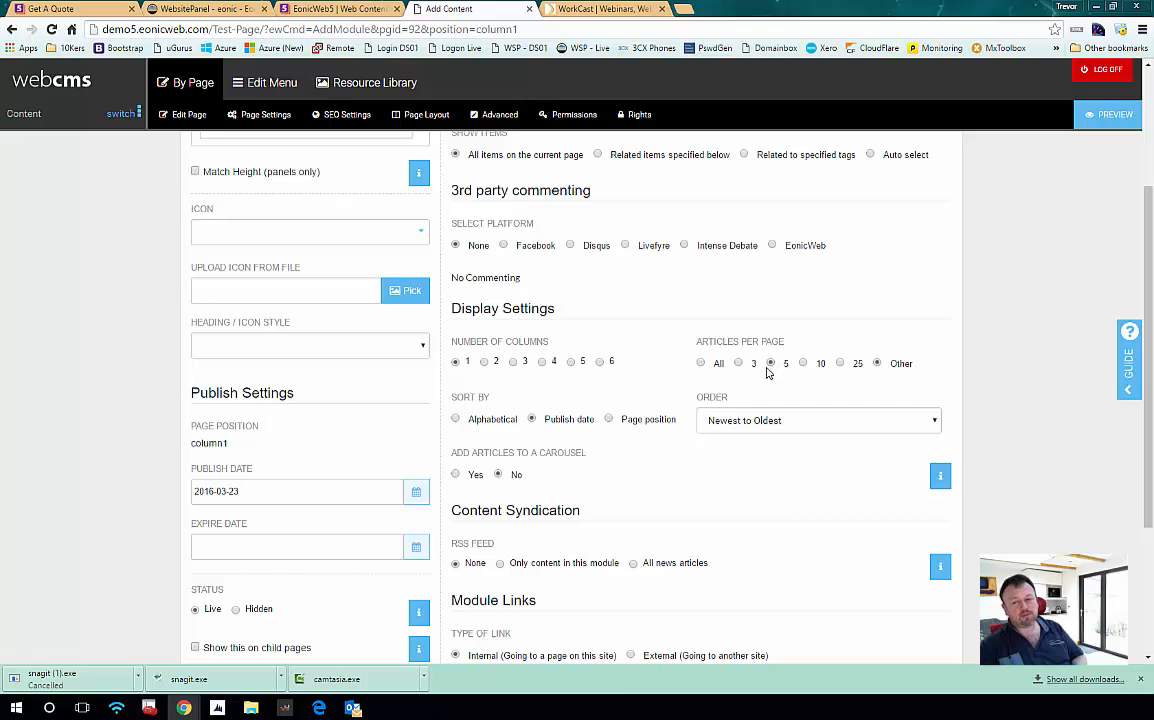
pyautogui.click(701, 364)
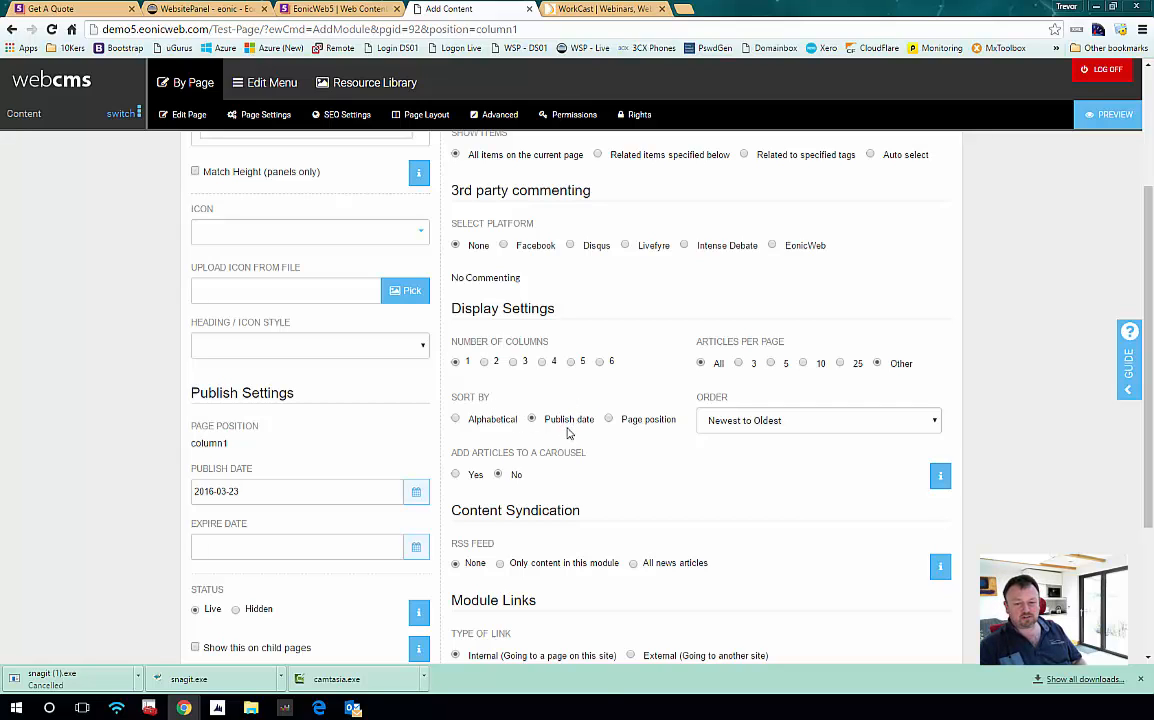
# Link the Latest News module's footer to the About Us page and save the news list
pyautogui.scroll(-2, 567, 430)
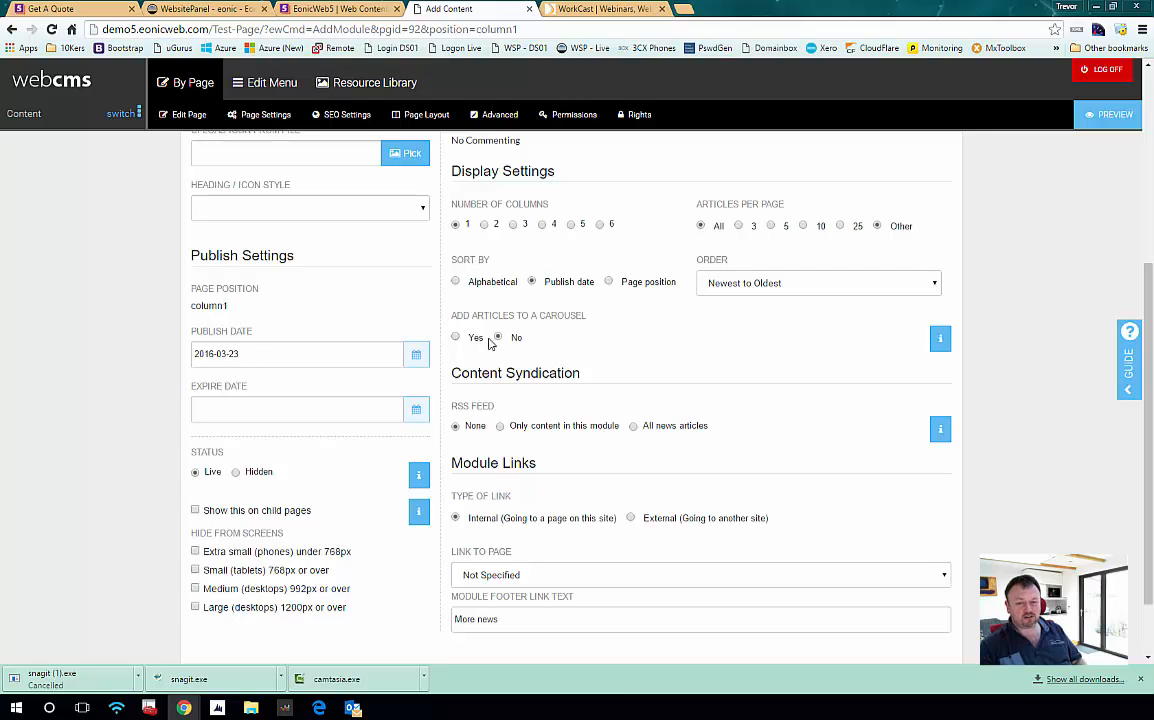
pyautogui.scroll(-2, 535, 357)
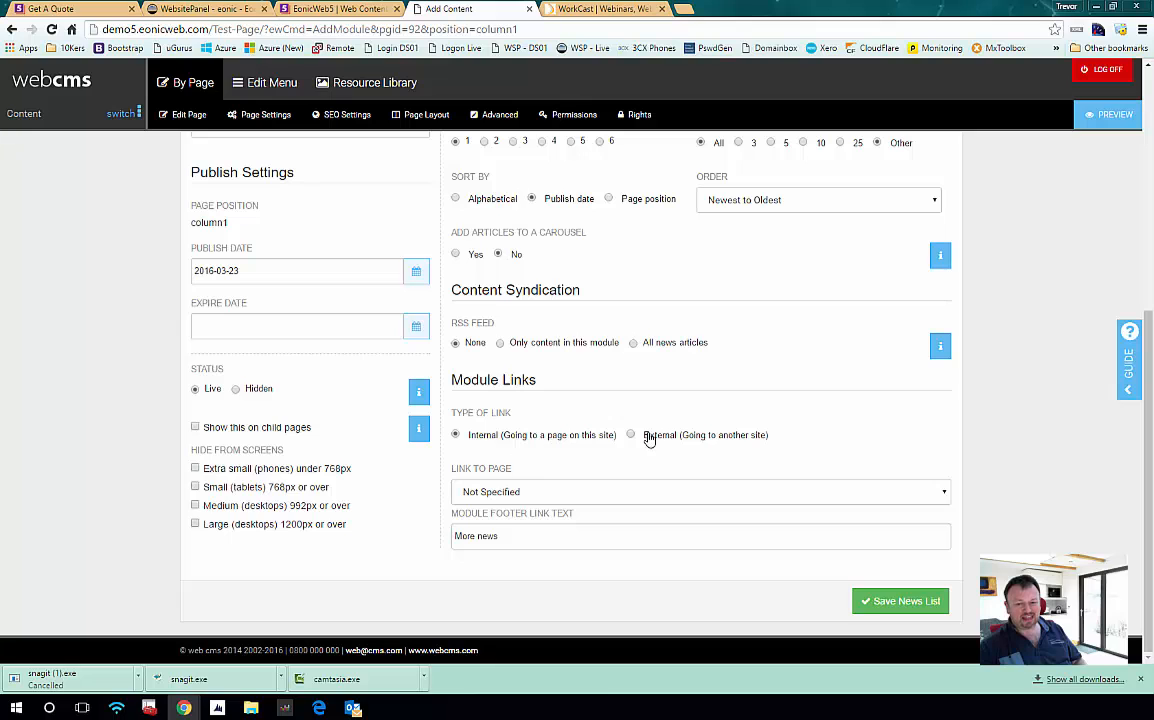
pyautogui.click(518, 494)
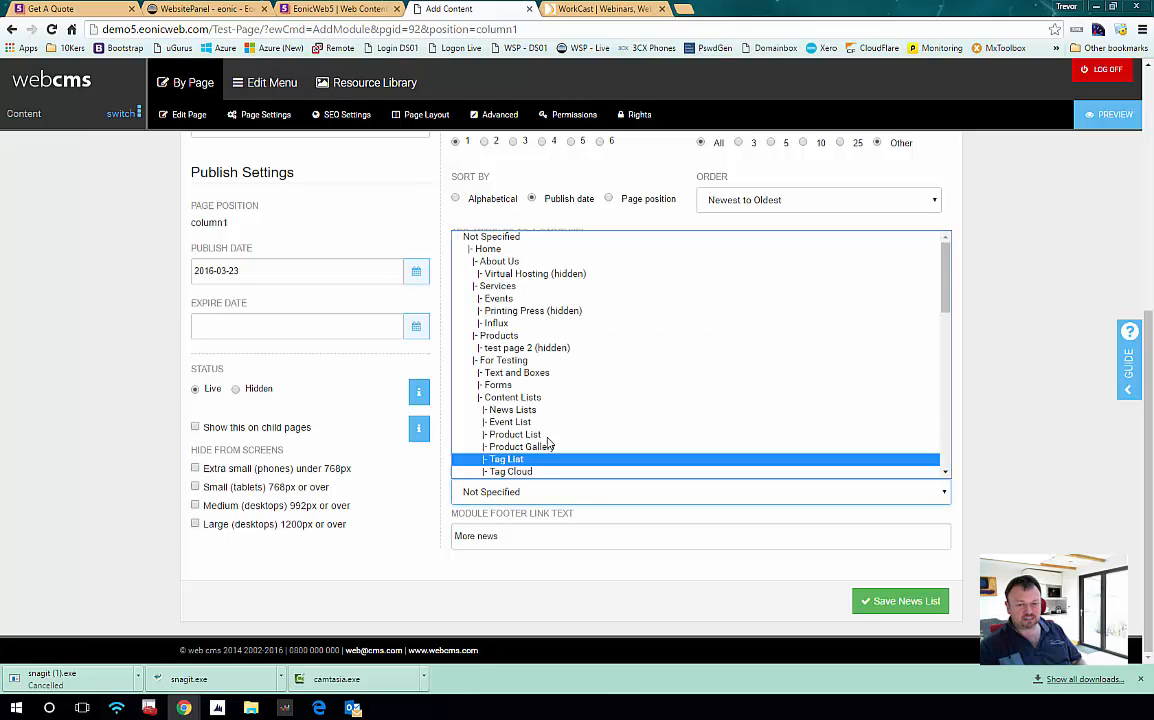
pyautogui.scroll(-5, 537, 384)
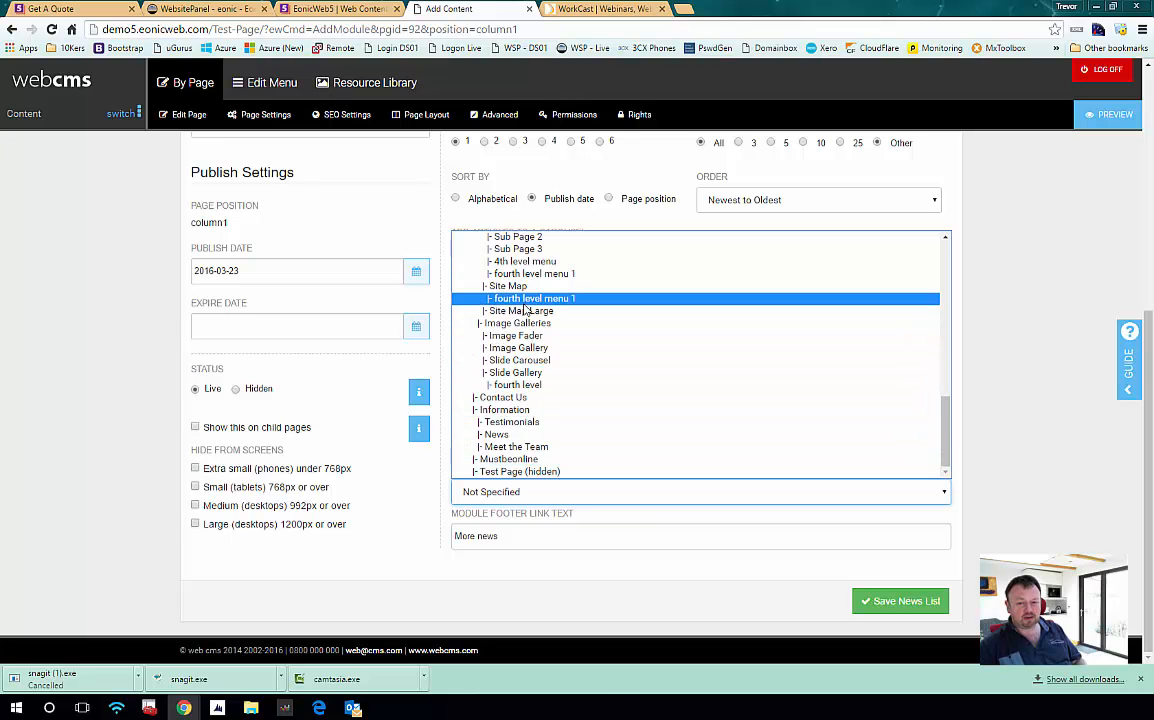
pyautogui.scroll(3, 527, 328)
pyautogui.scroll(3, 525, 328)
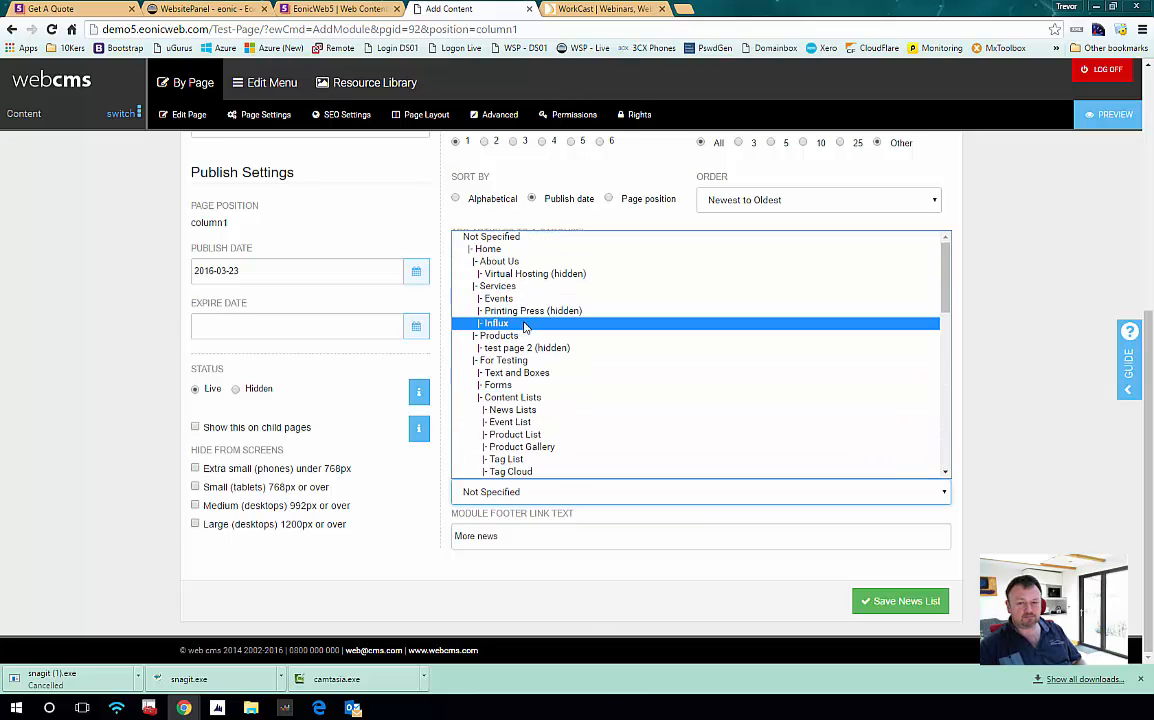
pyautogui.click(505, 261)
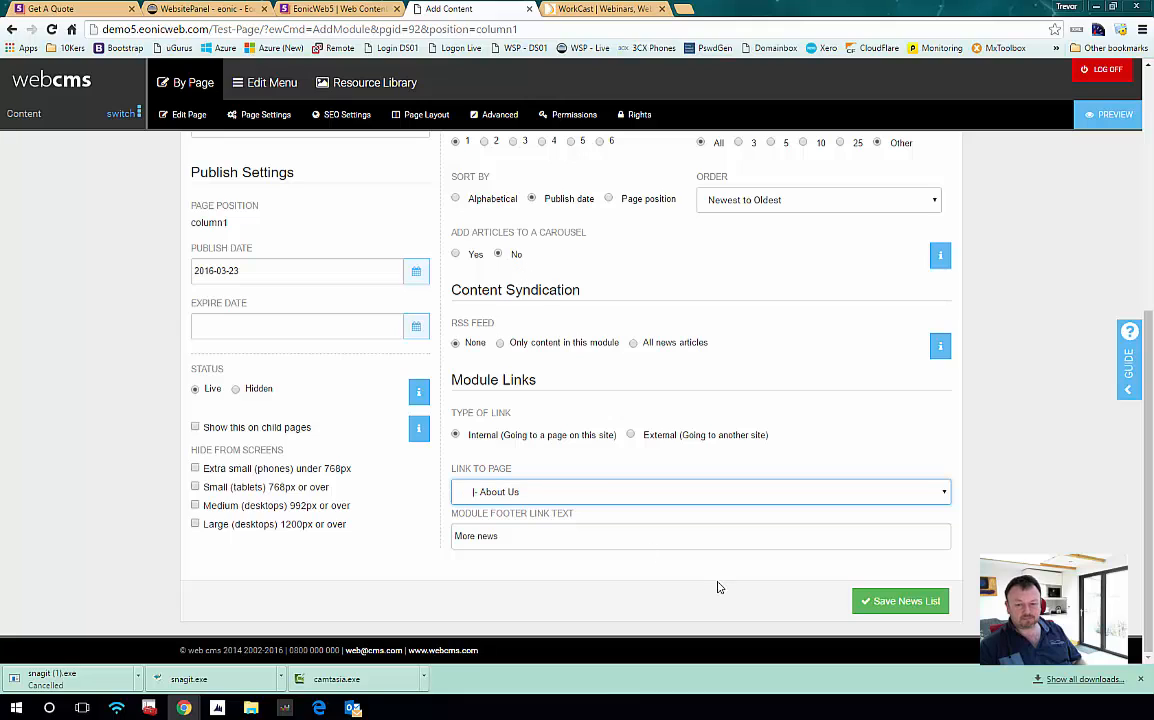
pyautogui.click(911, 604)
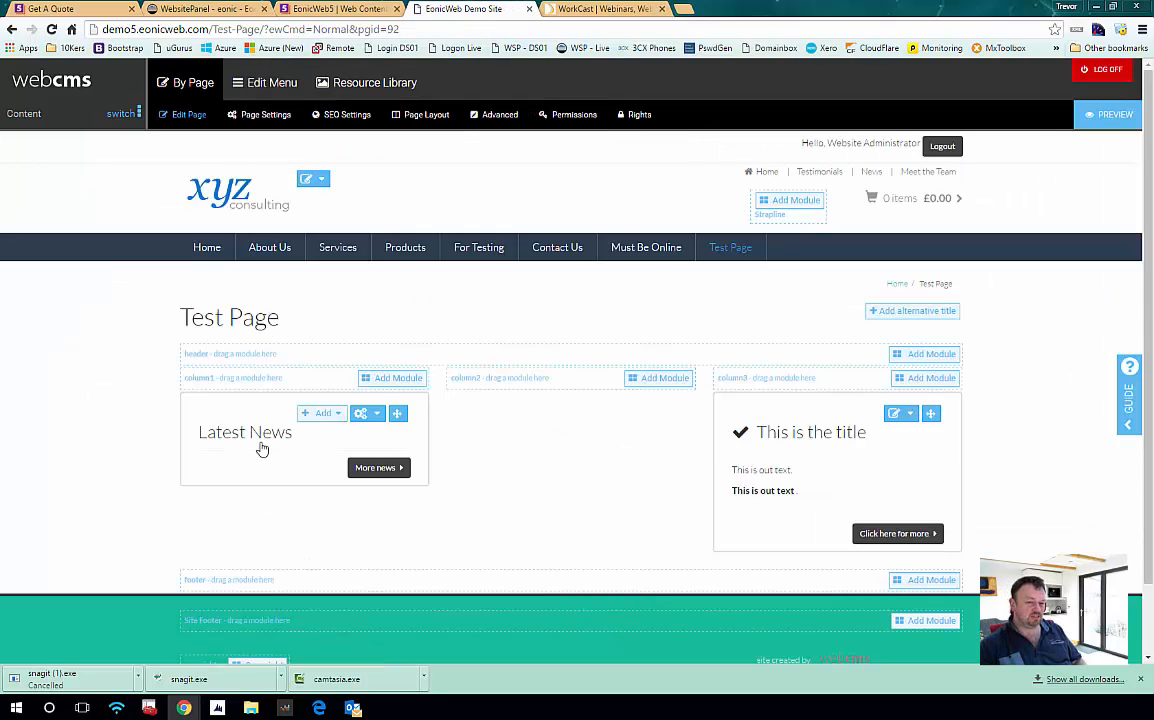
# Add a new article to the Latest News list with the headline "Headline" and the strapline "Strap line"
pyautogui.click(324, 414)
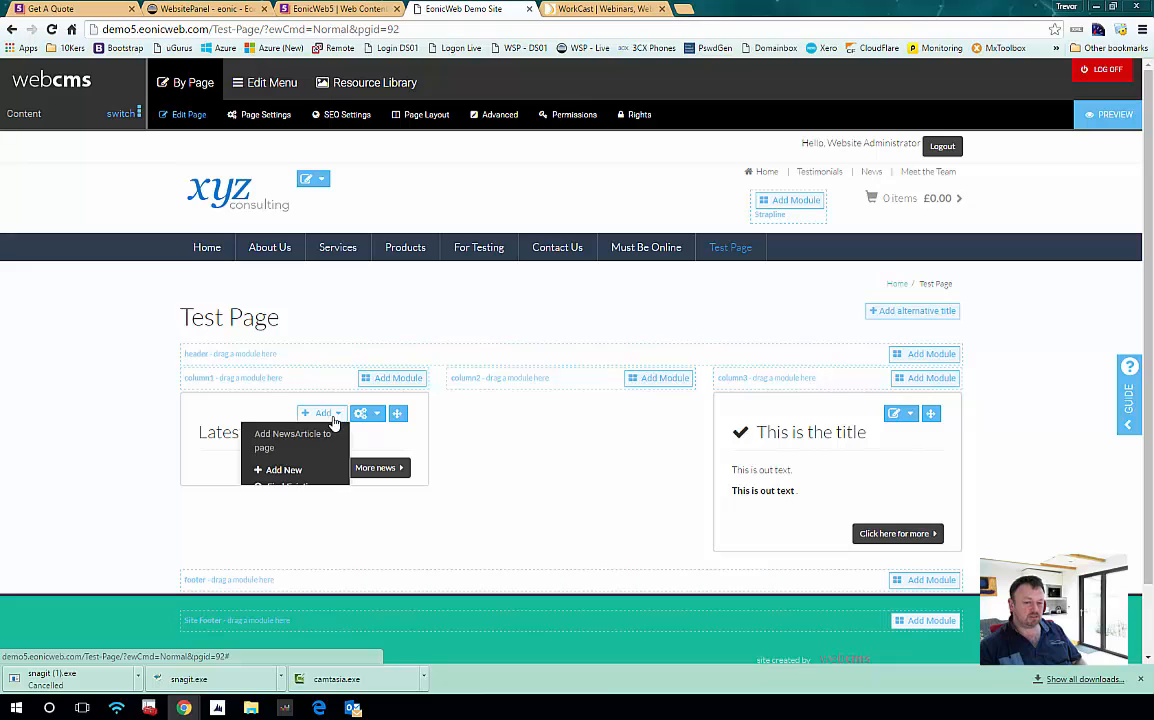
pyautogui.click(284, 471)
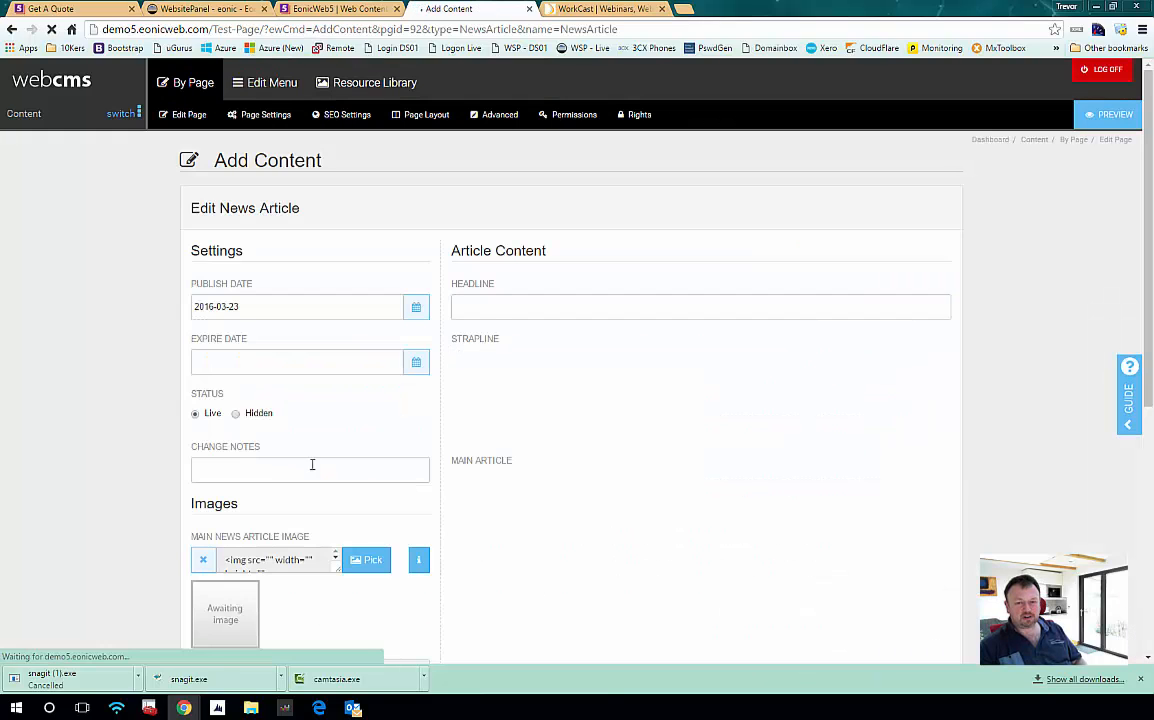
pyautogui.click(491, 309)
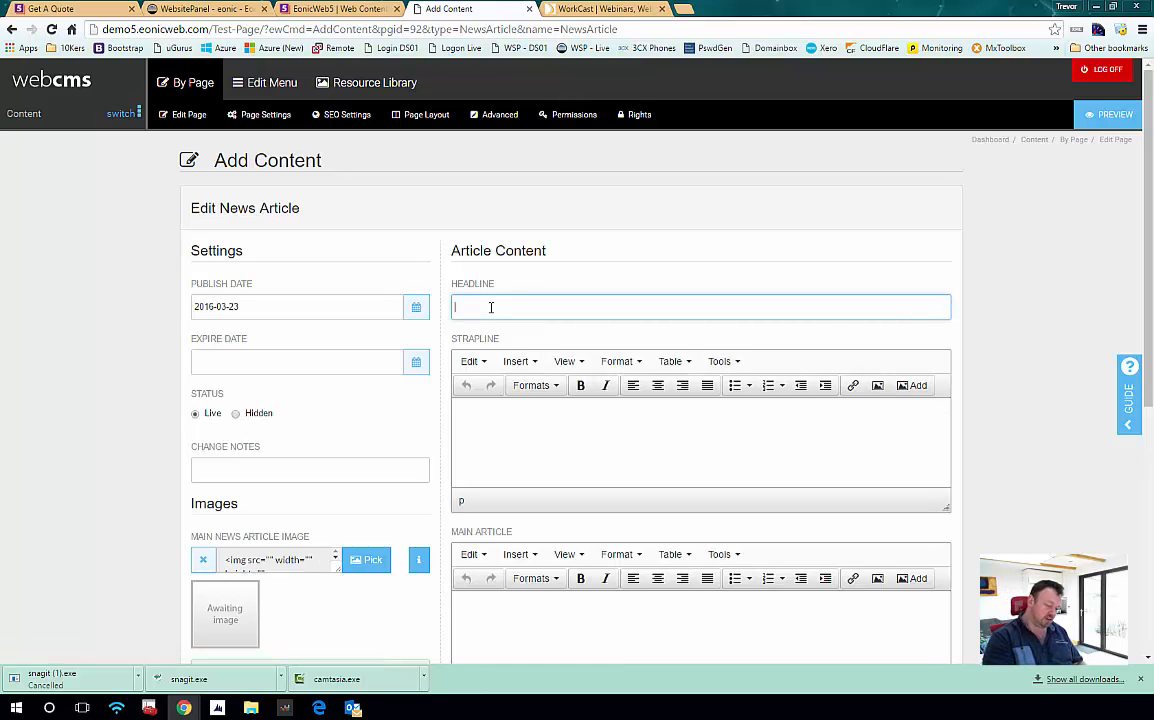
pyautogui.write('Headline')
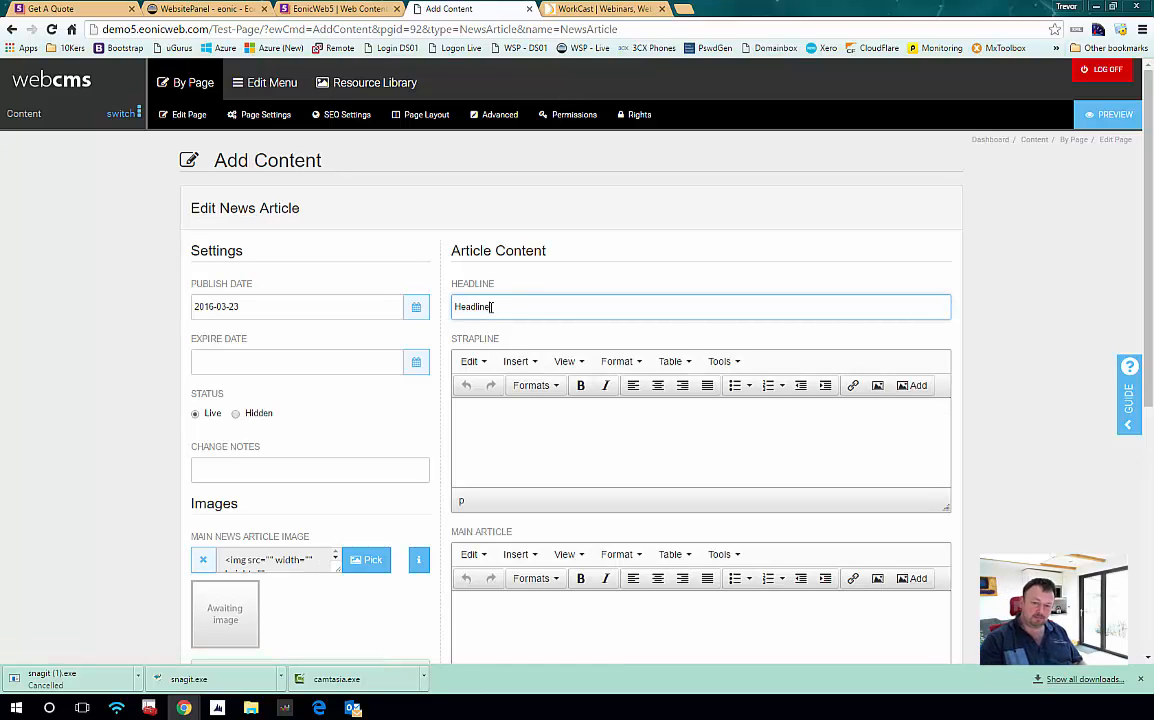
pyautogui.click(527, 441)
pyautogui.write('s')
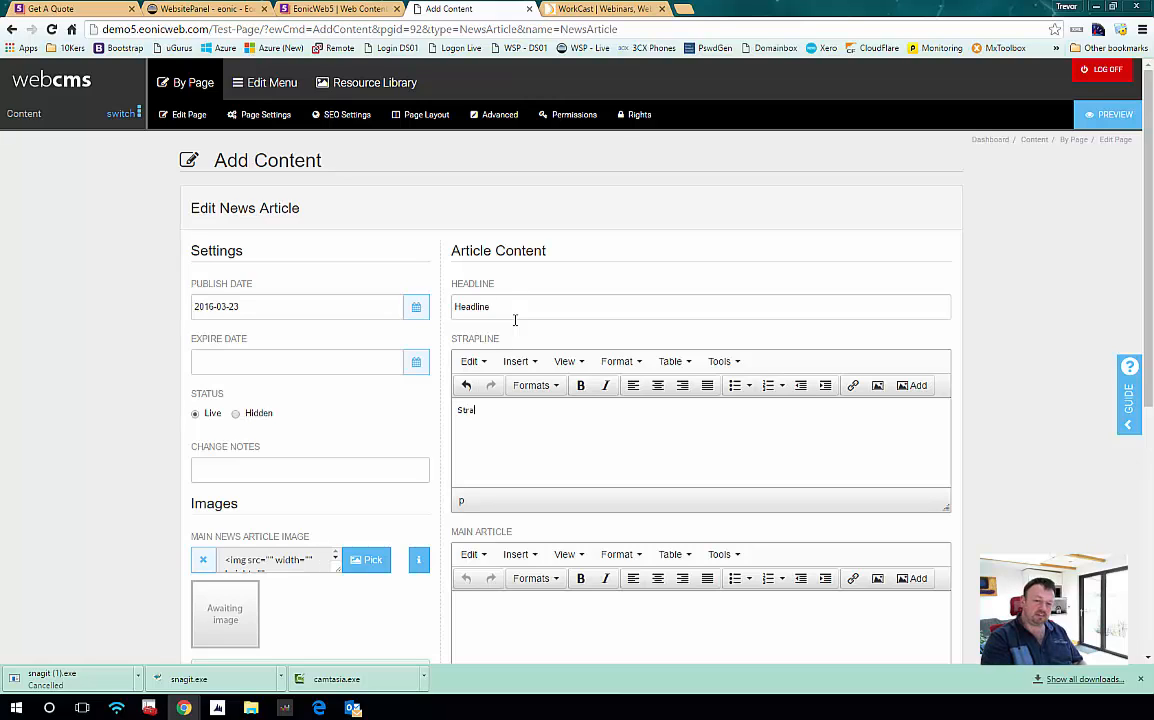
pyautogui.write('trap l')
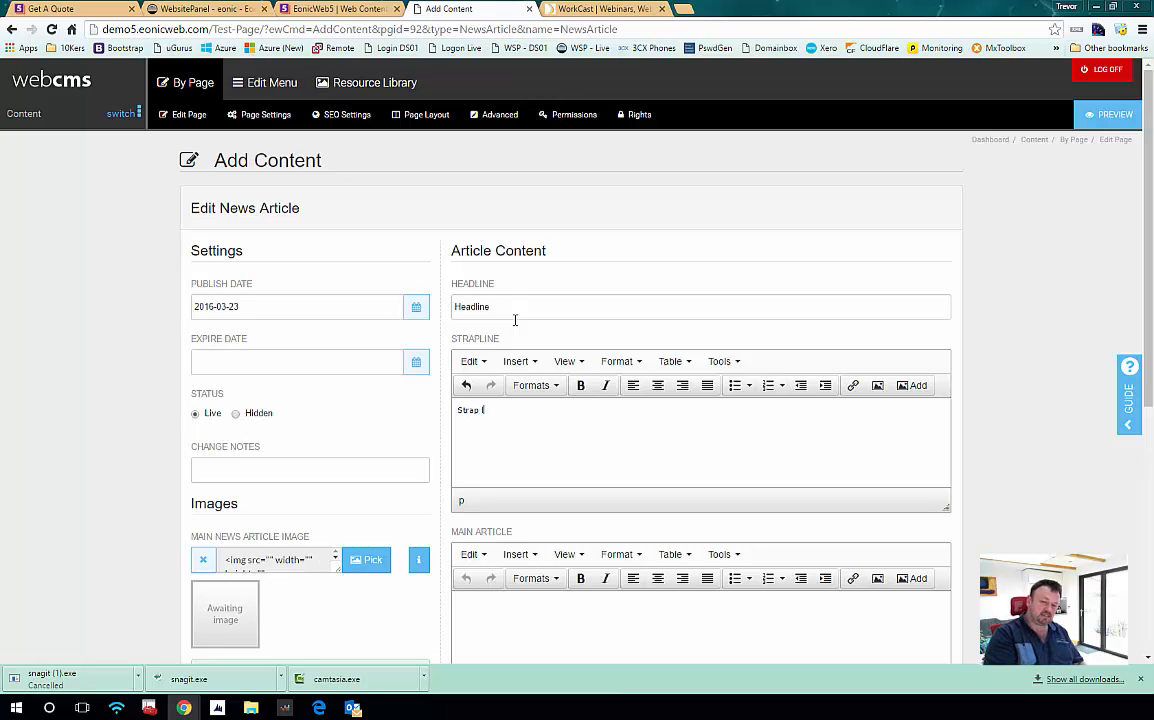
pyautogui.write('ine')
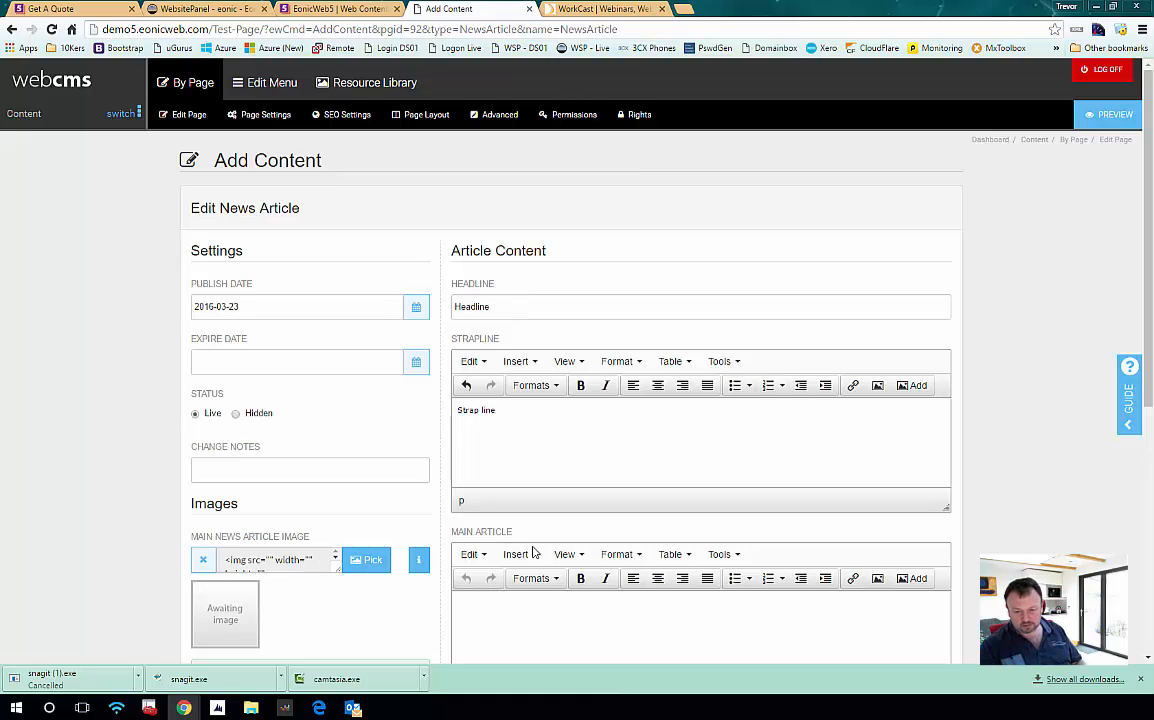
# Enter "Main Article in here" as the news article's main text
pyautogui.scroll(-3, 510, 561)
pyautogui.click(505, 456)
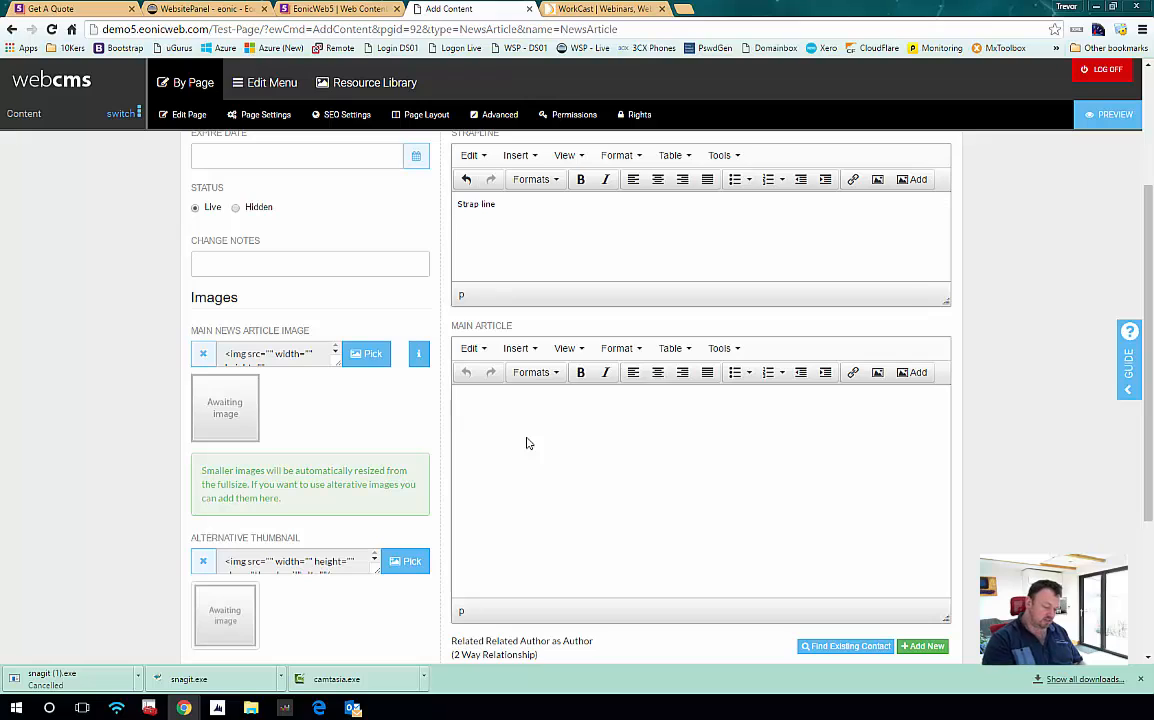
pyautogui.write('Main Arti')
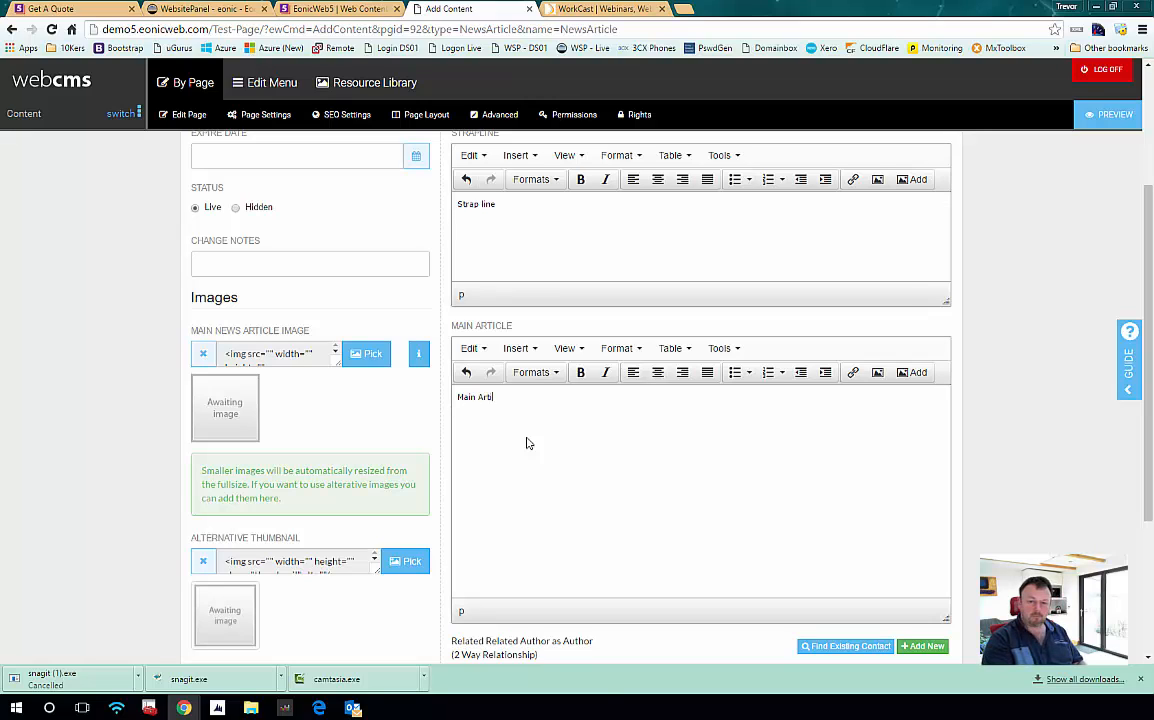
pyautogui.write('cle in here')
# Add dvd.jpg from the images folder as the main news article image, leaving its alt description empty
pyautogui.click(378, 359)
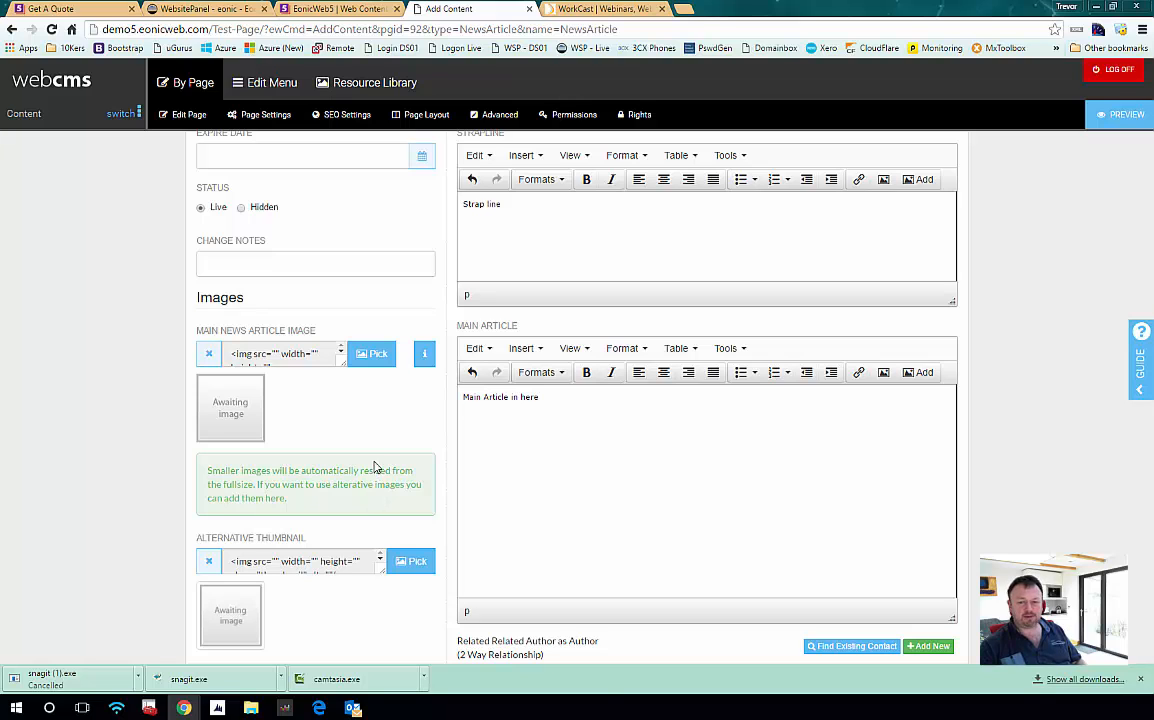
pyautogui.scroll(-1, 374, 400)
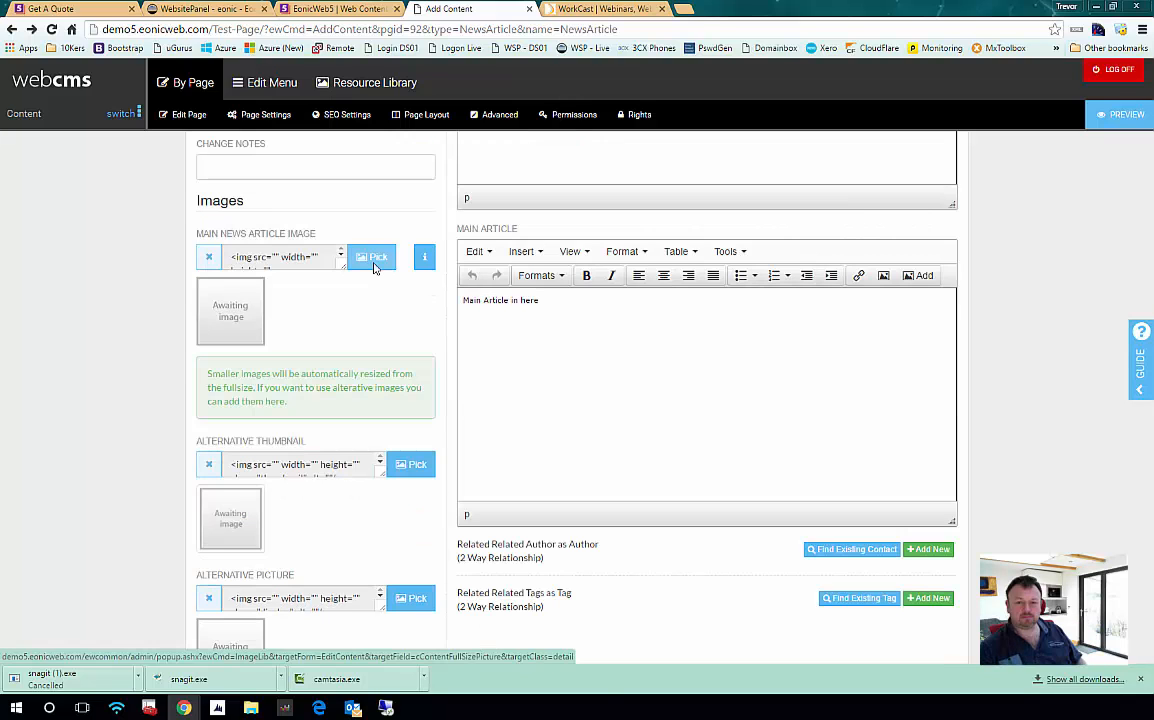
pyautogui.click(374, 262)
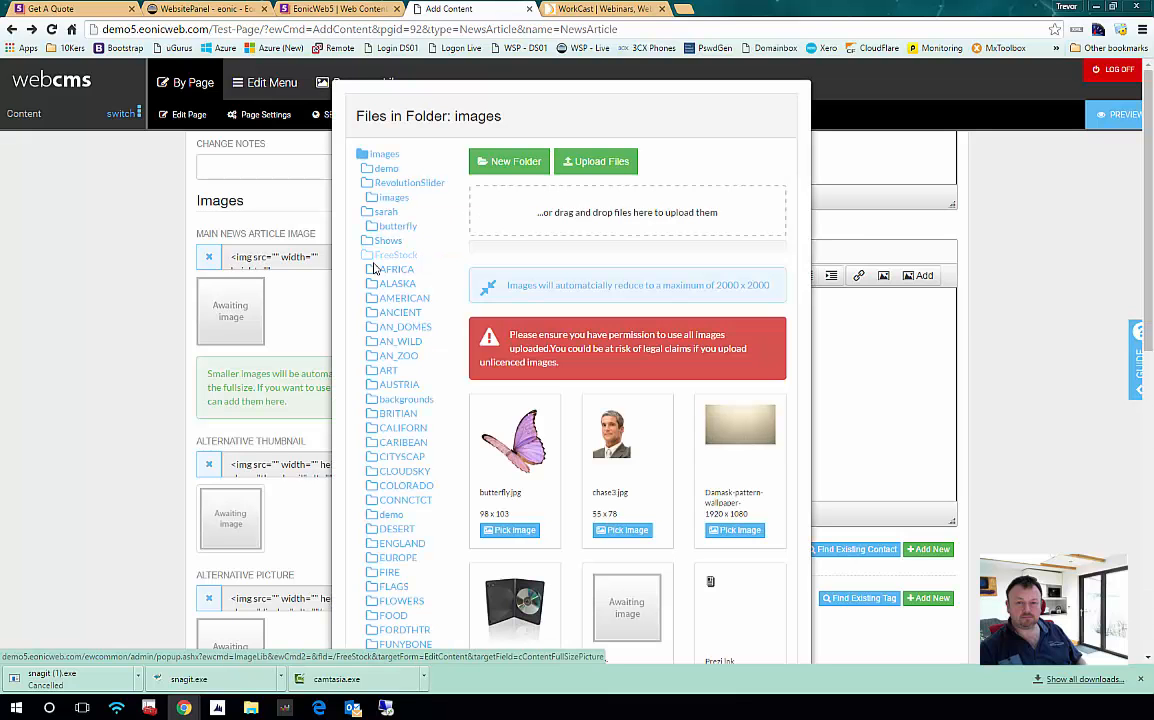
pyautogui.scroll(-4, 615, 285)
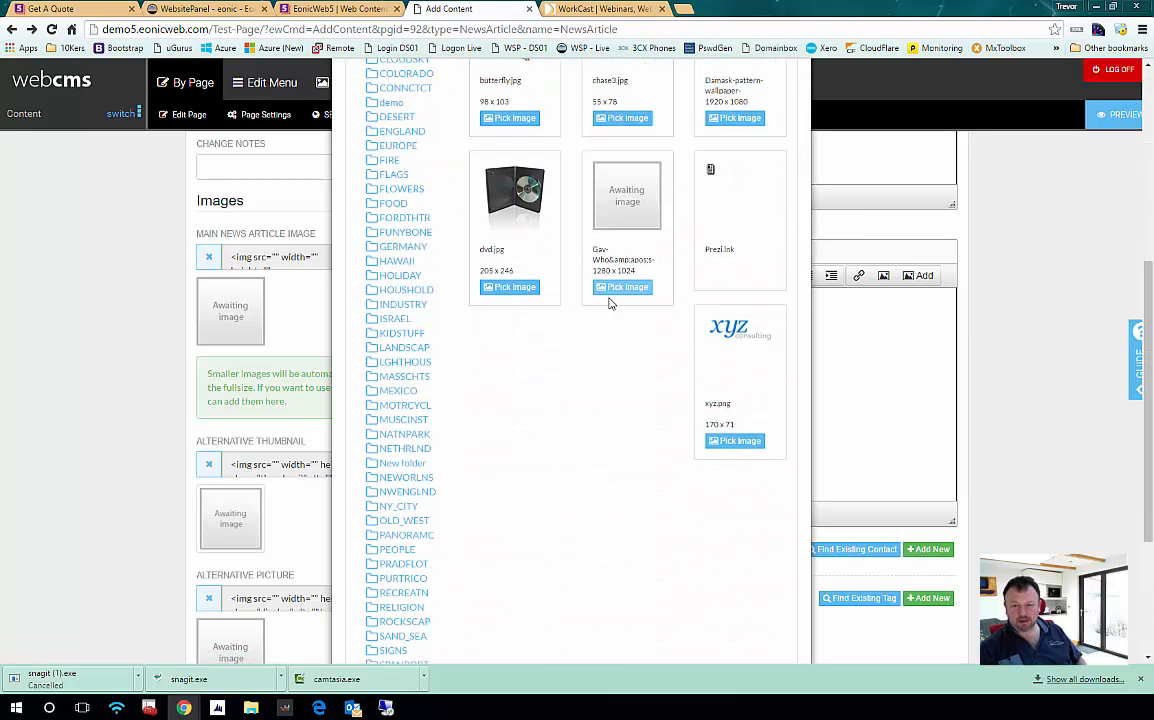
pyautogui.click(505, 289)
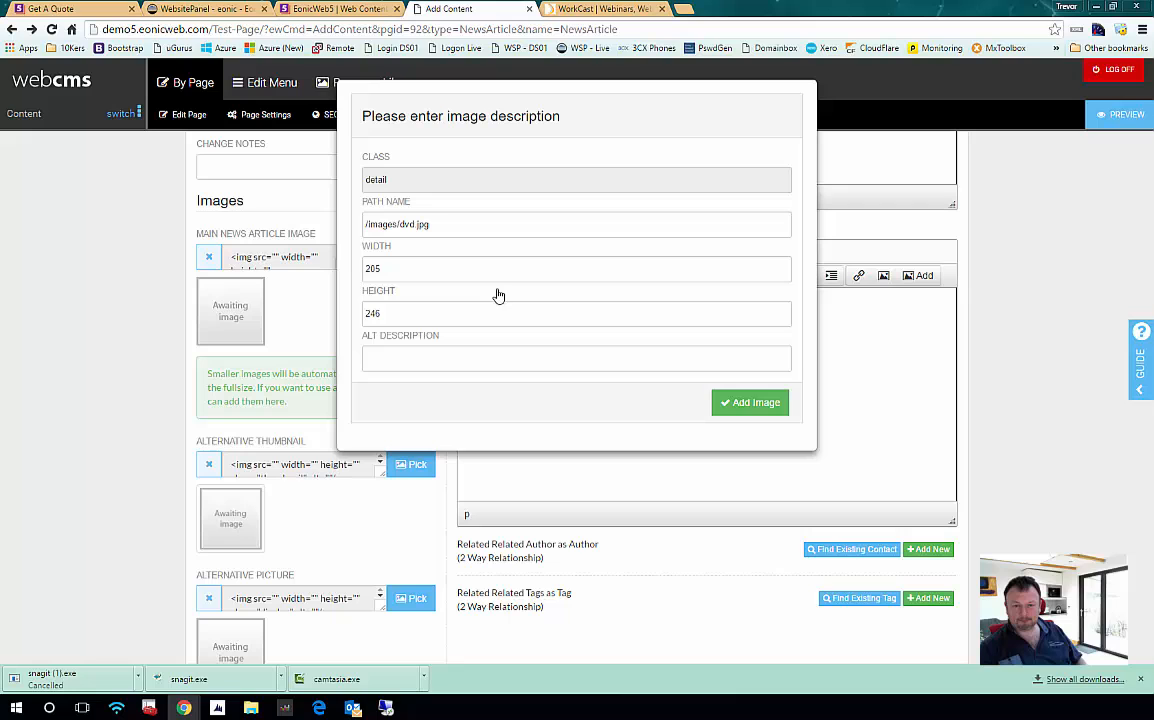
pyautogui.click(745, 403)
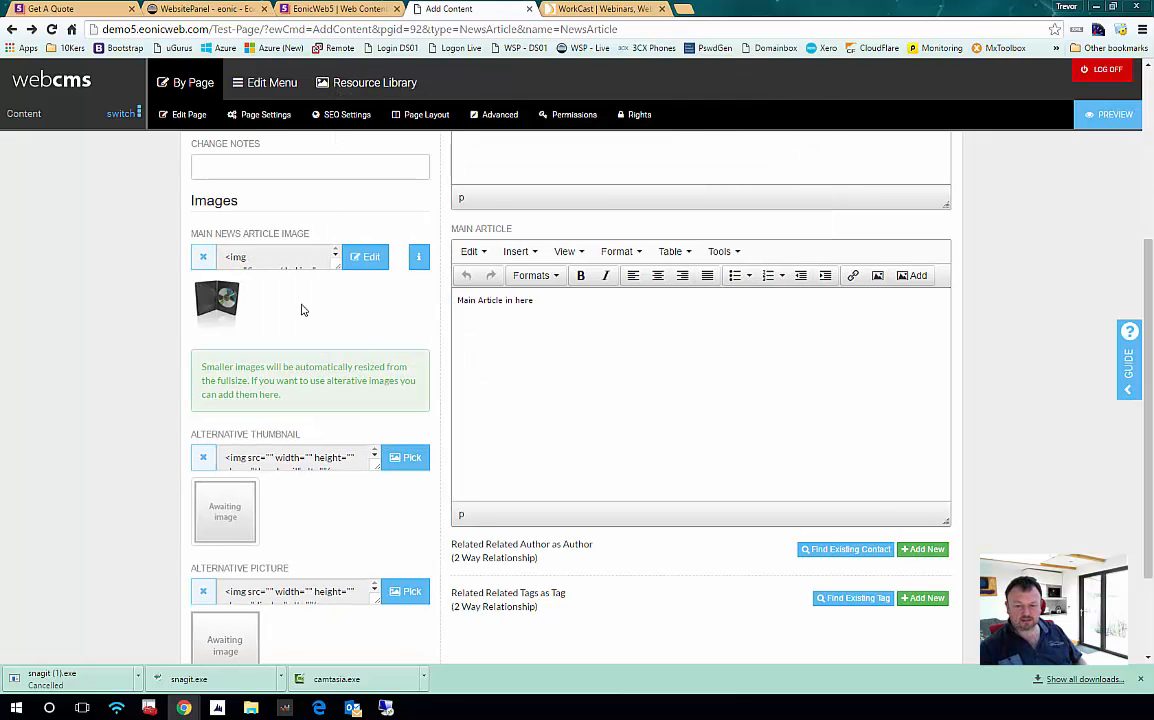
# Review the related author and tag options and save the news article
pyautogui.scroll(-3, 496, 337)
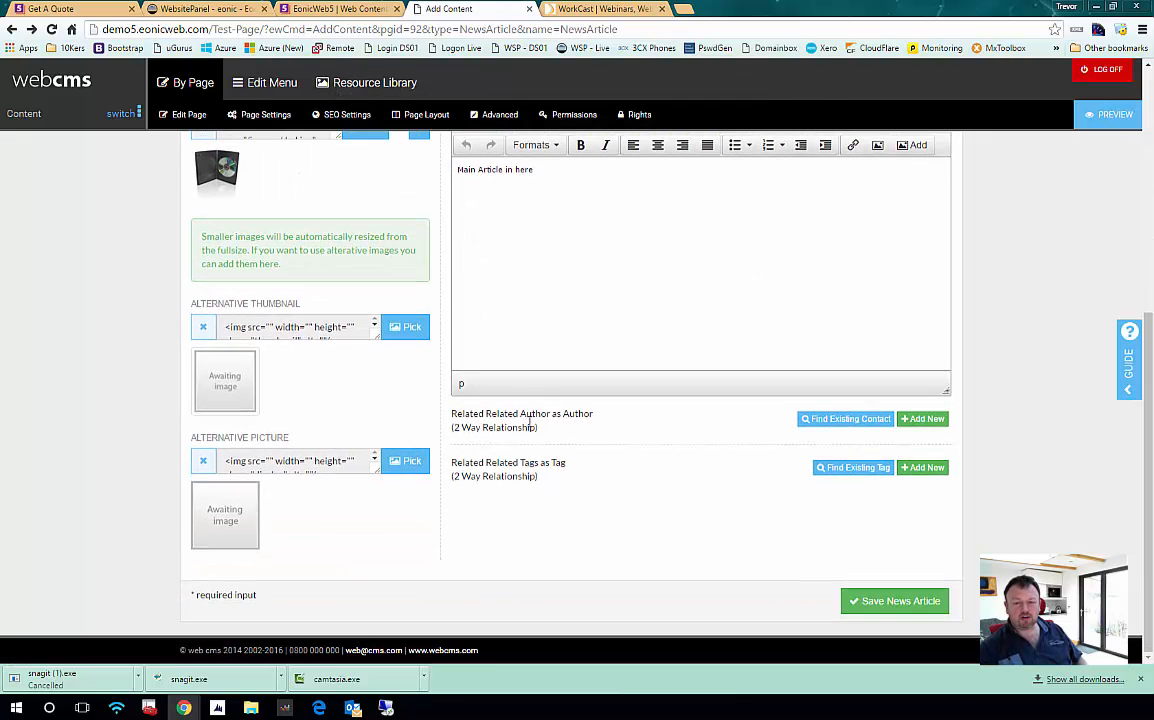
pyautogui.doubleClick(567, 413)
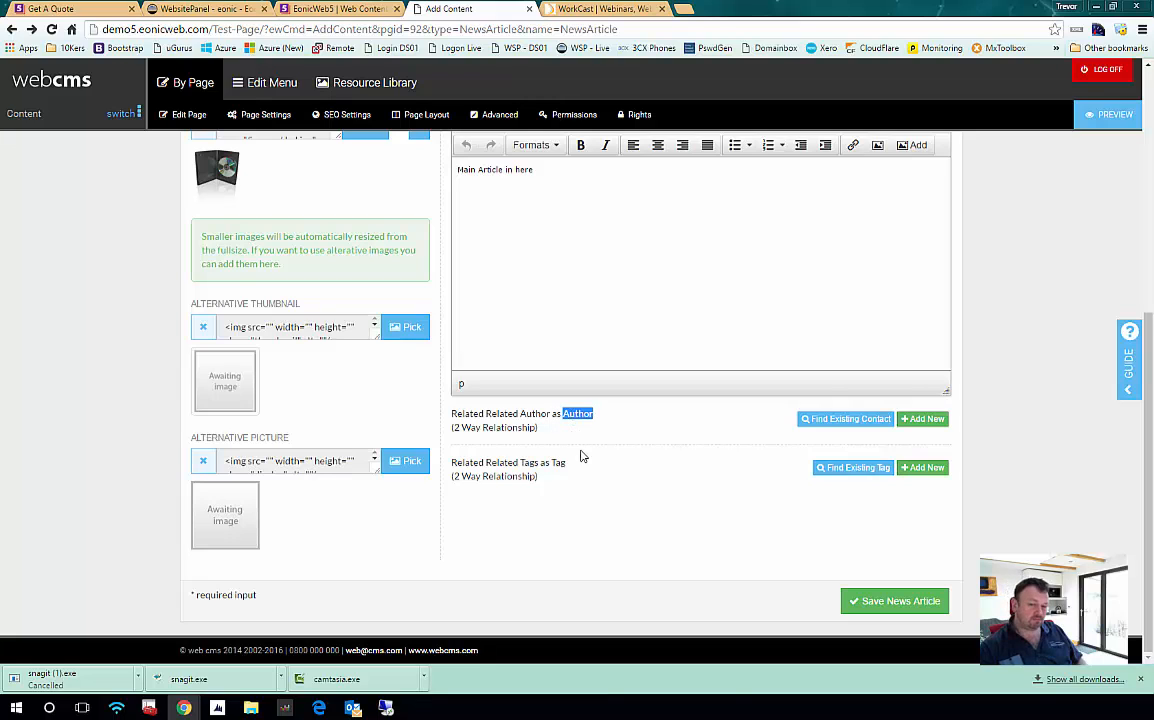
pyautogui.click(560, 462)
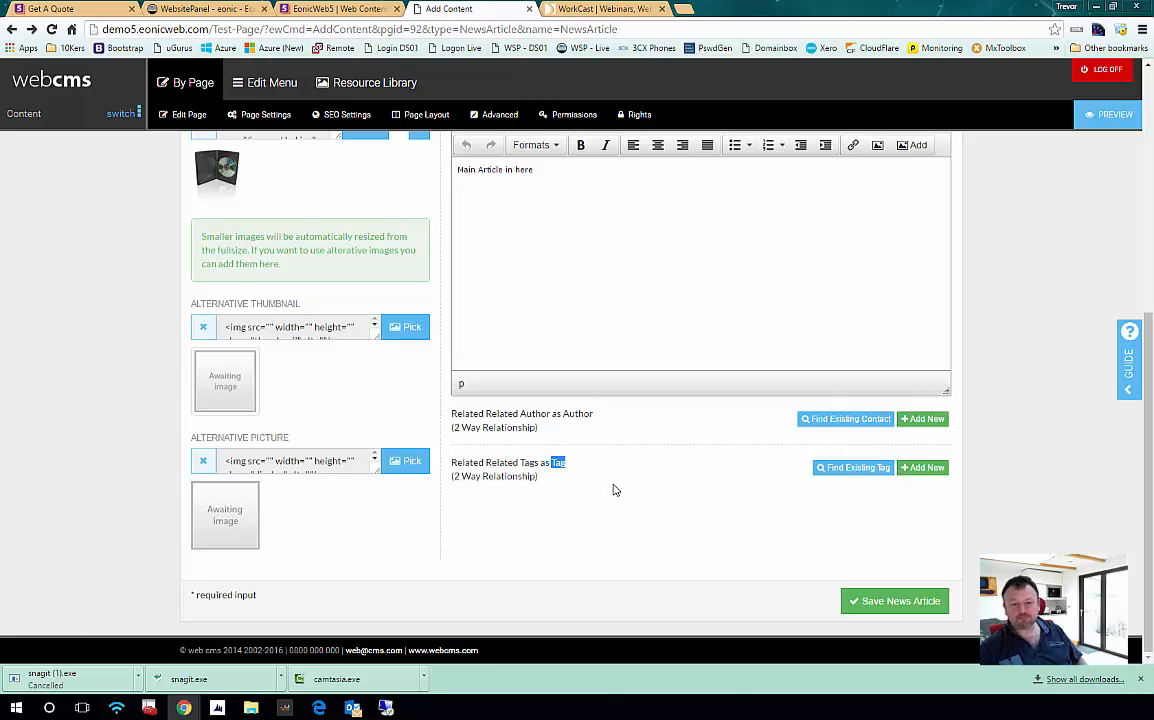
pyautogui.click(865, 601)
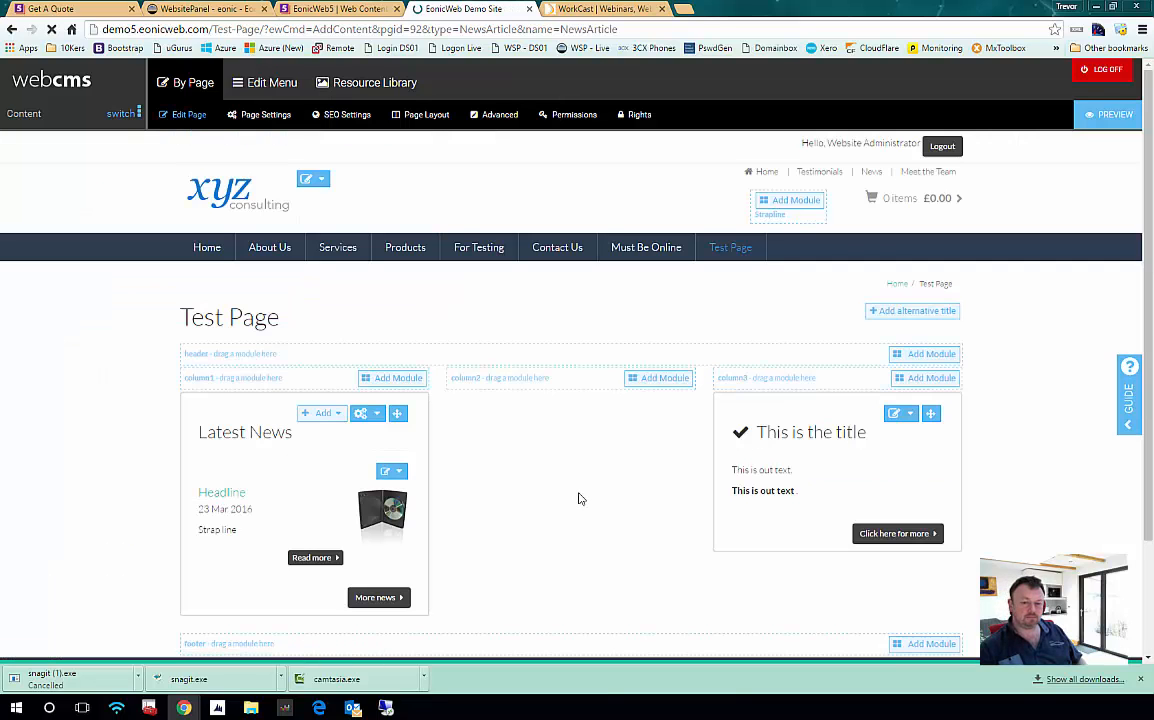
# View the full news article from the Latest News list and return to the Test Page
pyautogui.scroll(-2, 570, 475)
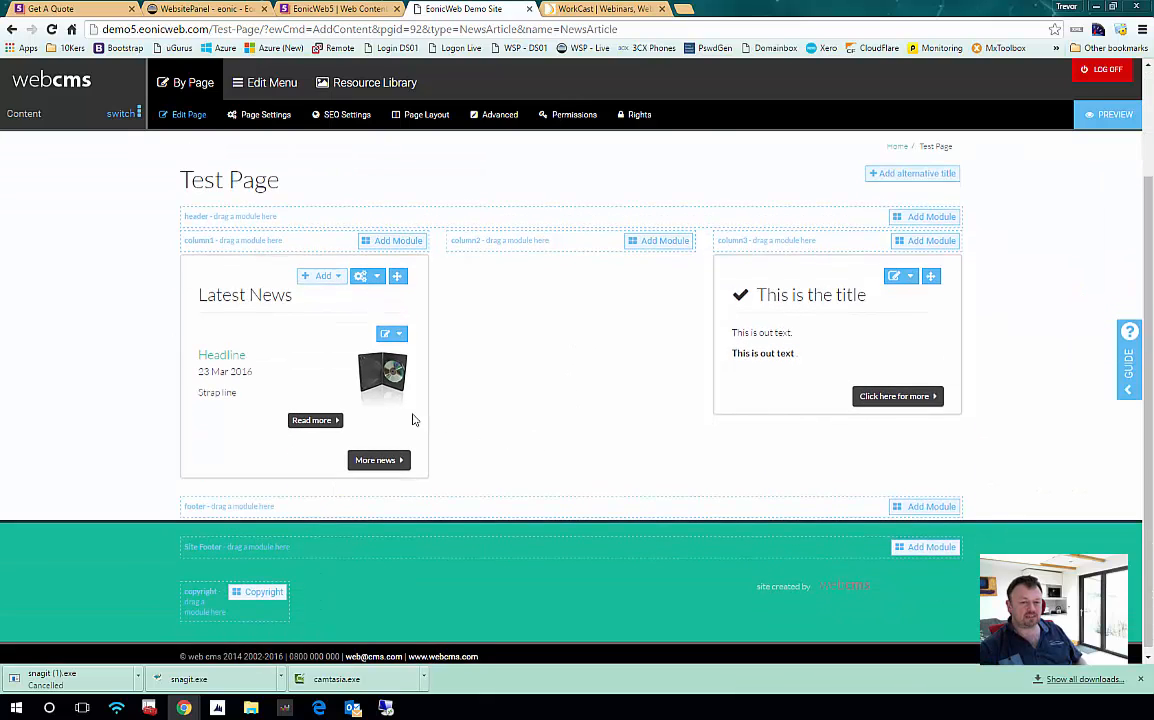
pyautogui.click(332, 421)
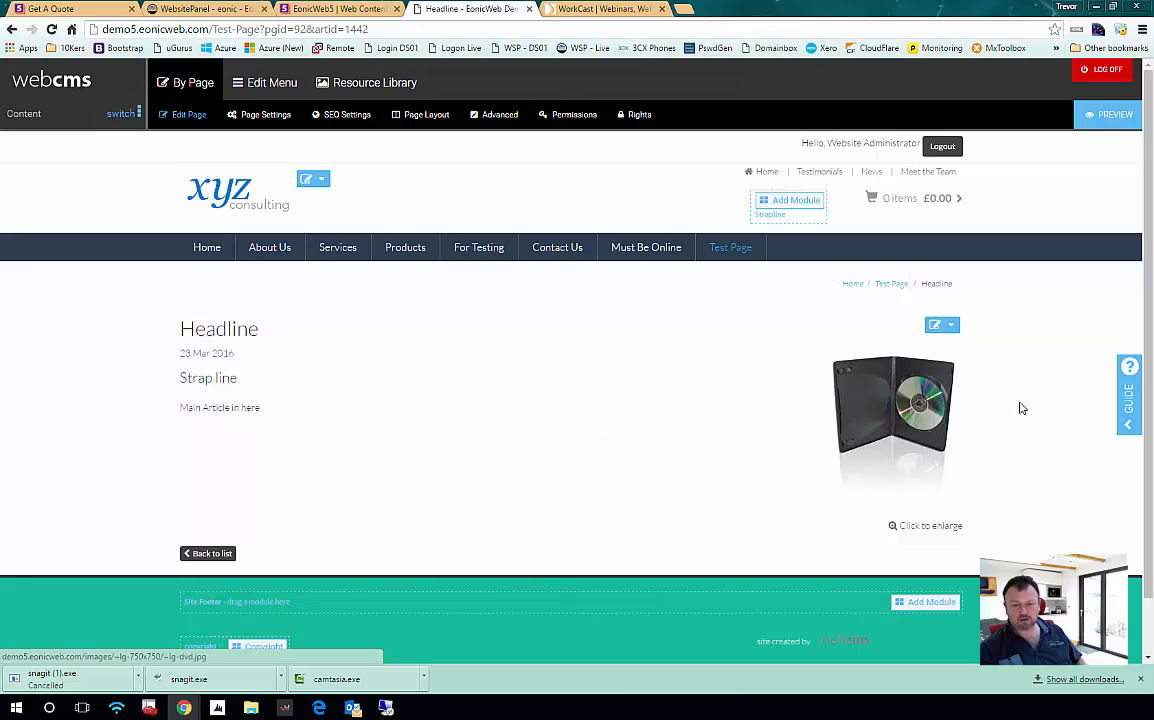
pyautogui.click(224, 555)
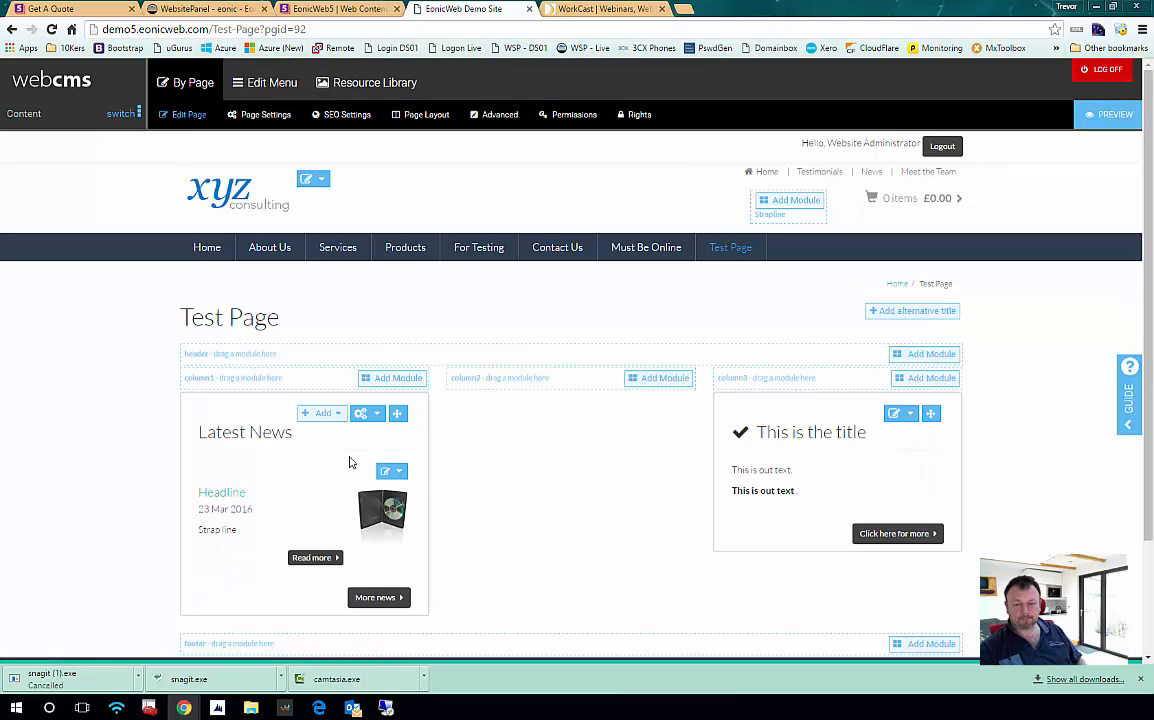
pyautogui.scroll(-2, 500, 446)
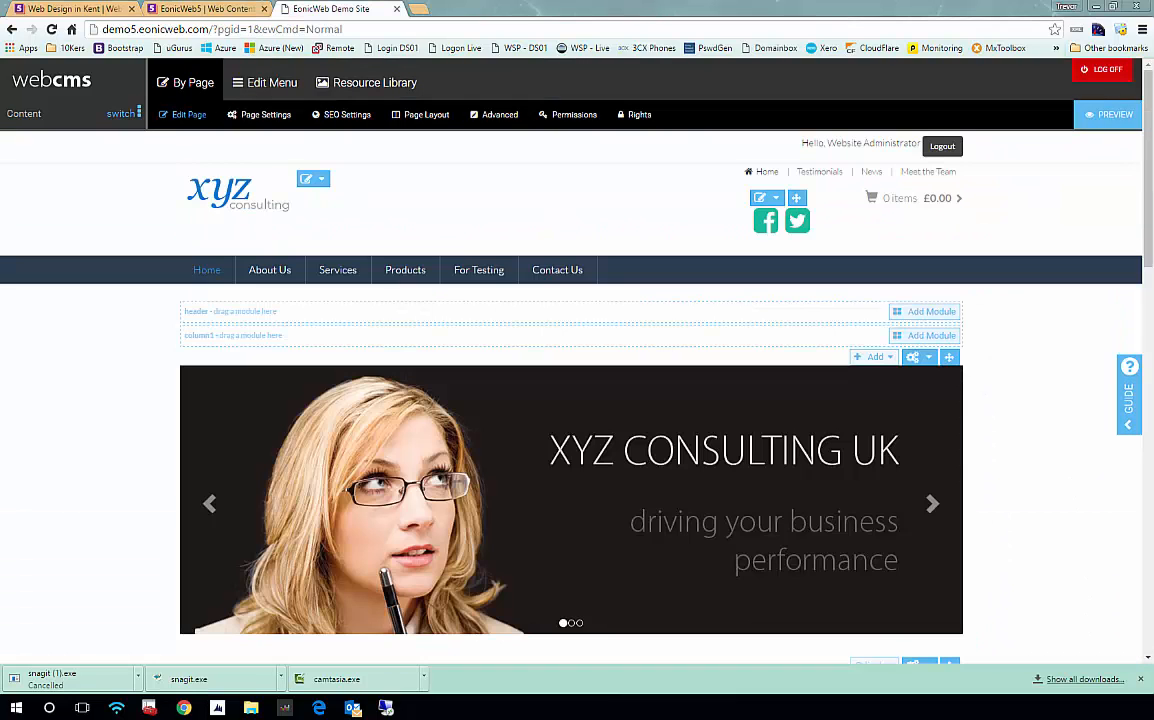